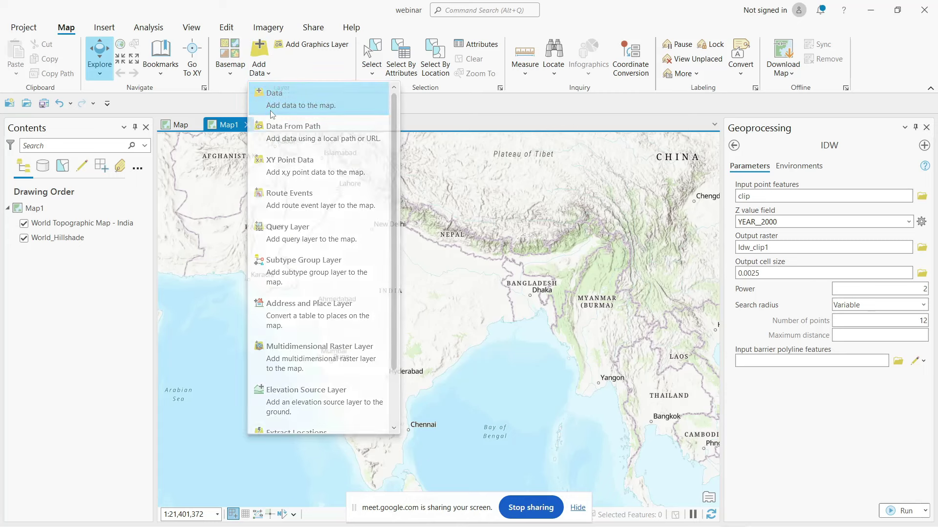
Step: Add the kerala.shp shapefile from the webinar folder to Map1
left_click(271, 110)
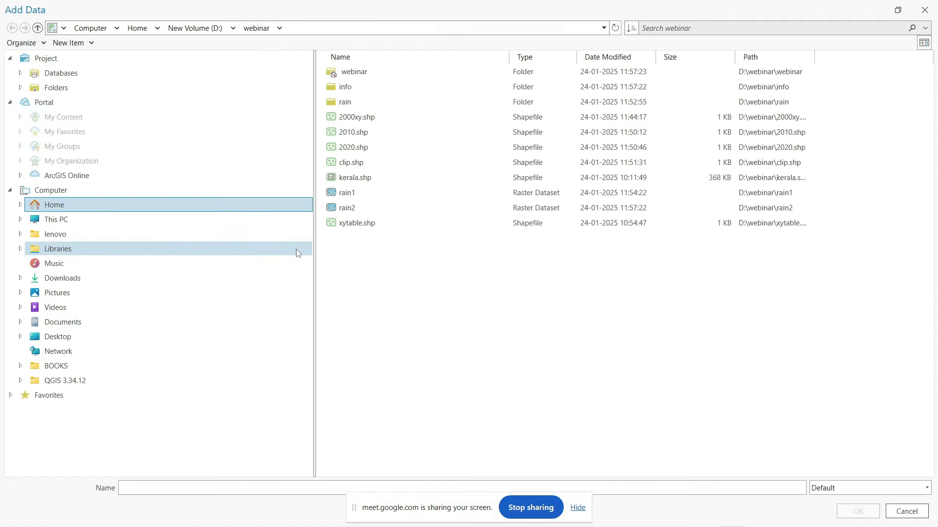
left_click(361, 177)
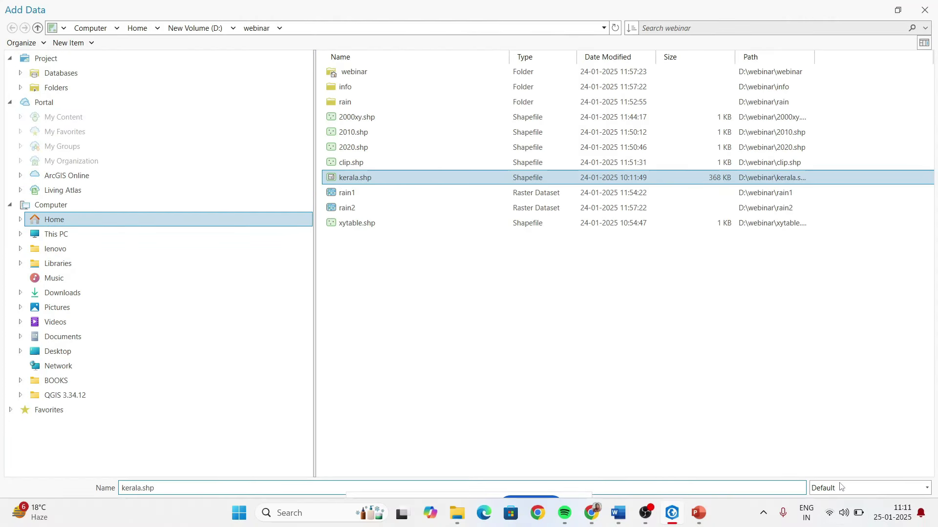
left_click(857, 510)
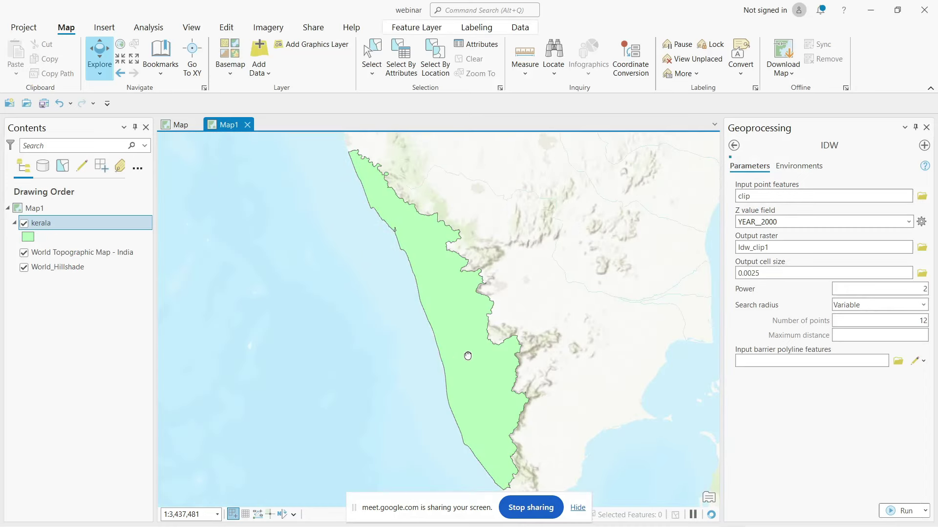
left_click_drag(468, 358, 435, 341)
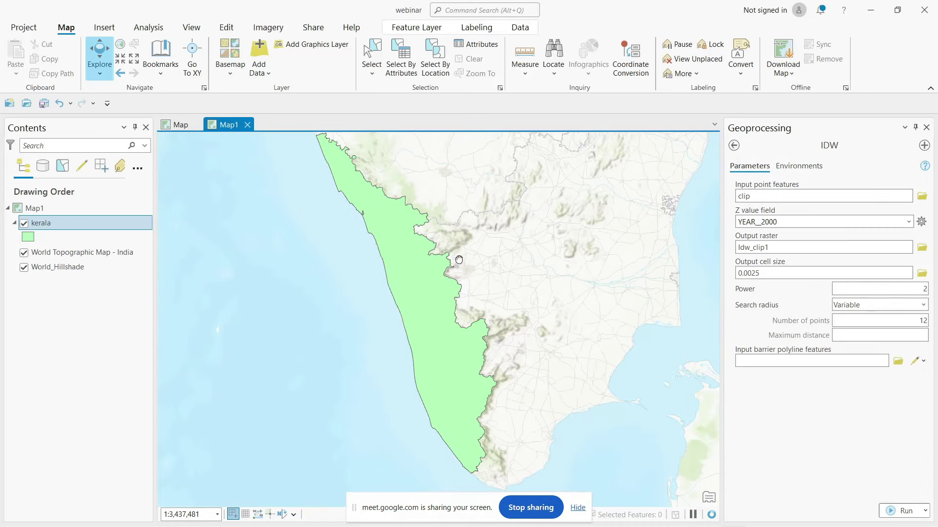
scroll(458, 266, "down", 3)
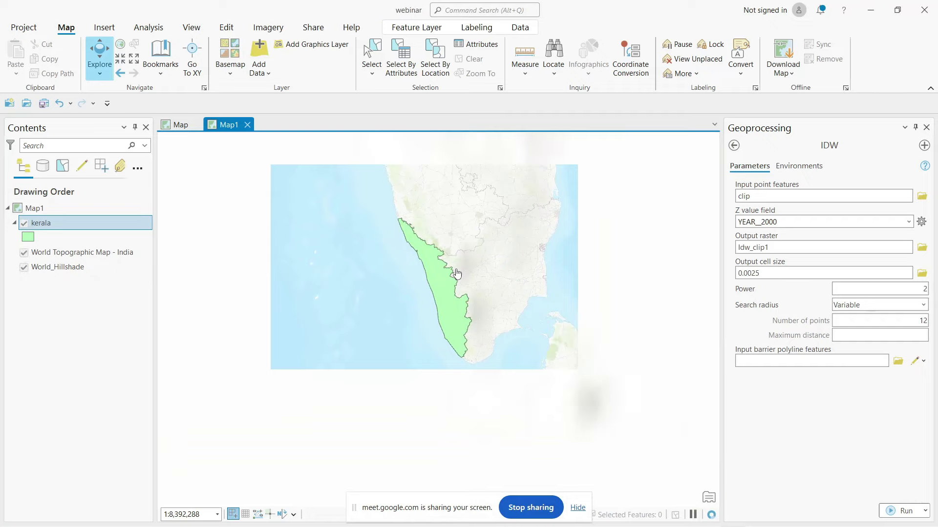
left_click_drag(457, 274, 437, 280)
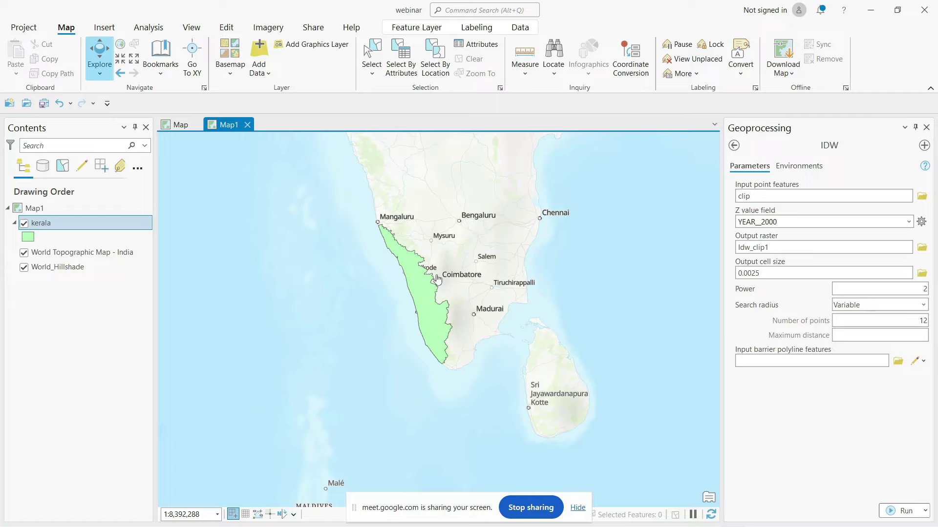
Step: Start adding another dataset to the map and browse to the Downloads folder
left_click(266, 71)
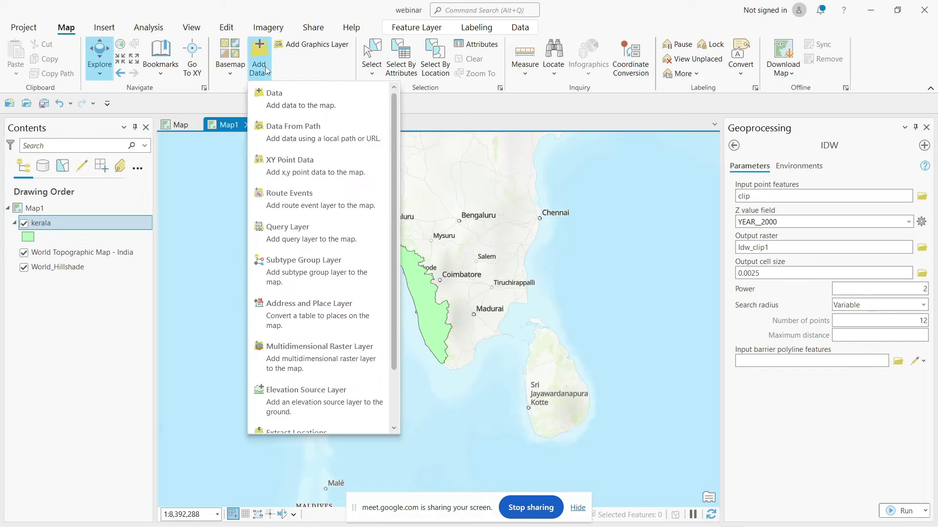
left_click(274, 97)
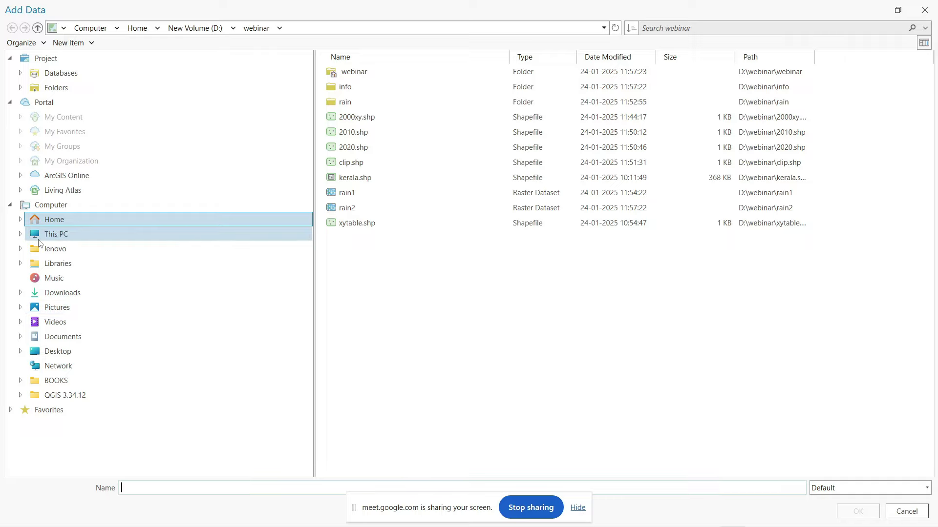
left_click(21, 293)
scroll(90, 339, "down", 3)
scroll(89, 338, "down", 20)
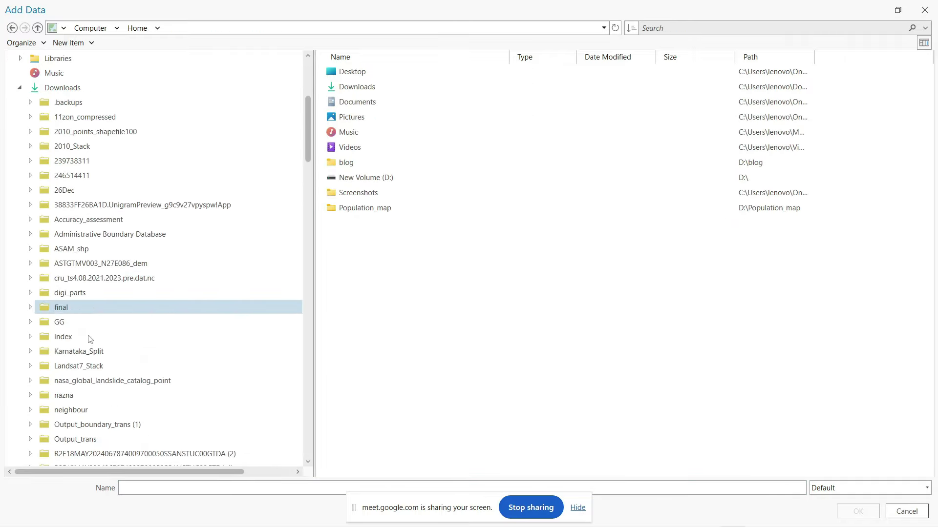
scroll(89, 338, "down", 4)
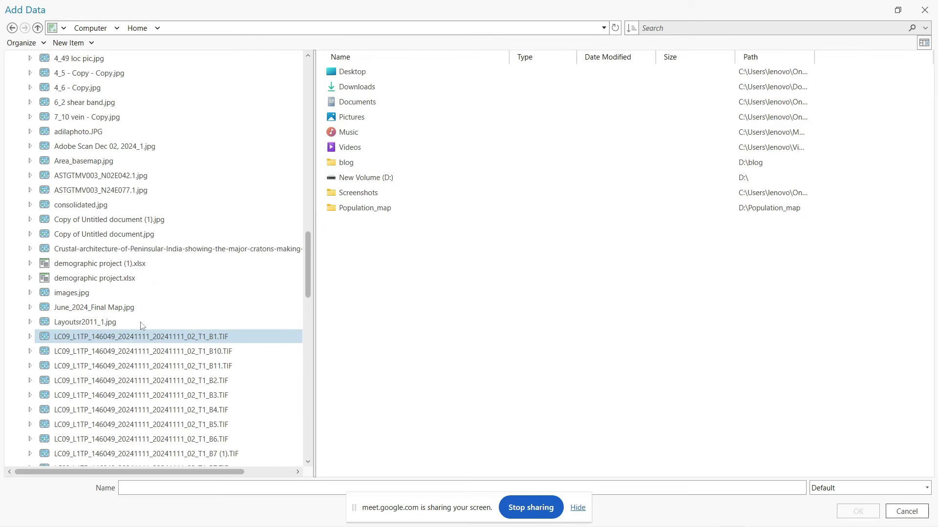
left_click(358, 89)
double_click(382, 91)
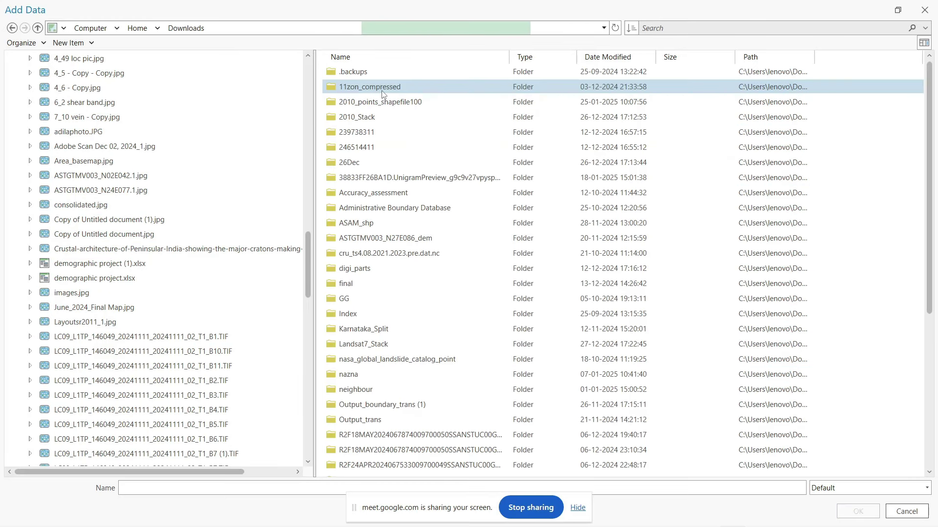
Step: Add POWER_Regional_Monthly_2000_2020.csv from the Downloads folder to the map as a standalone table
left_click(312, 488)
type("reg")
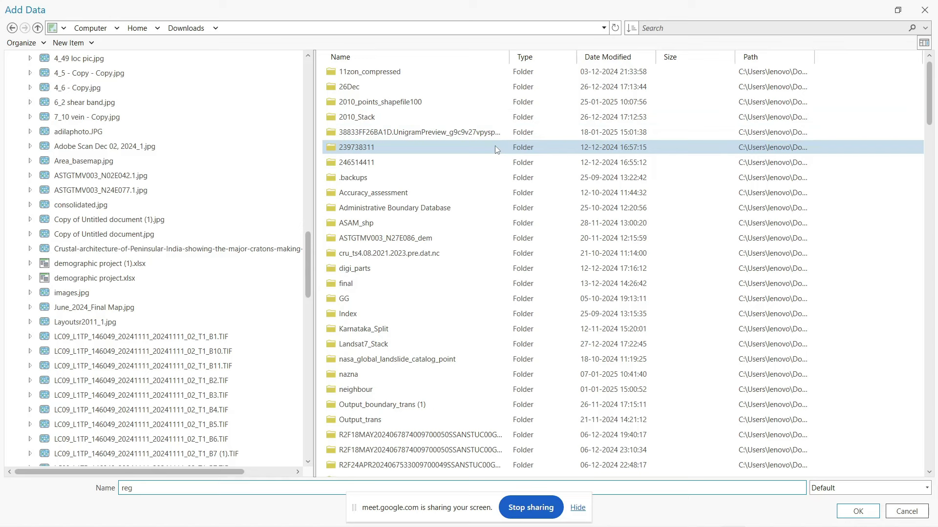
scroll(491, 156, "down", 20)
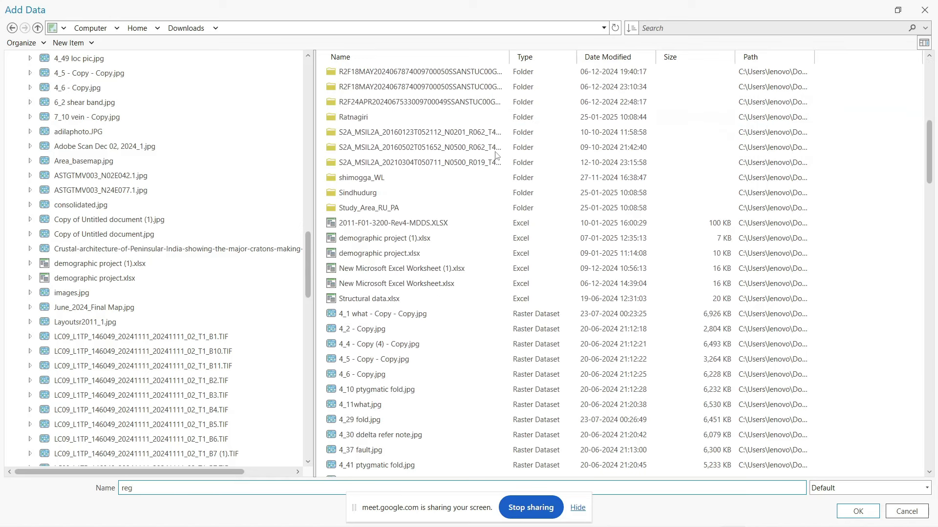
scroll(485, 169, "down", 20)
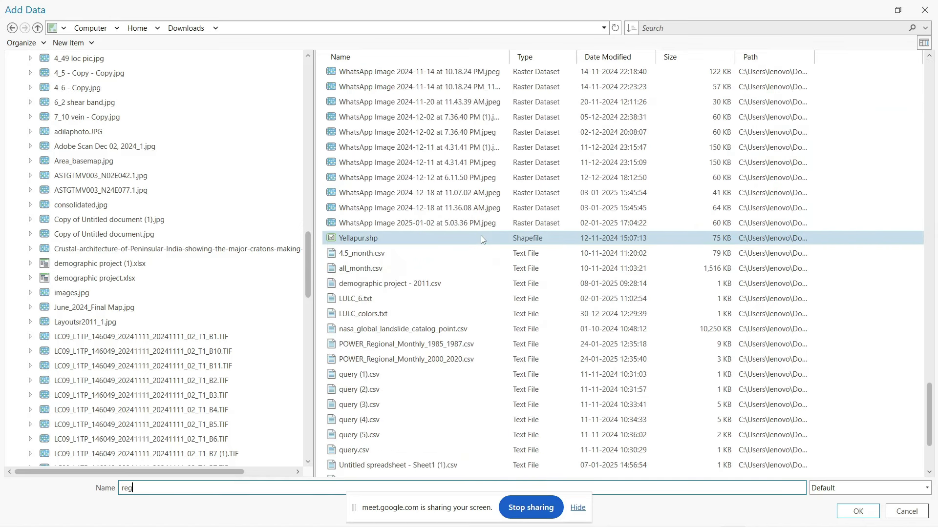
left_click(455, 362)
left_click(857, 511)
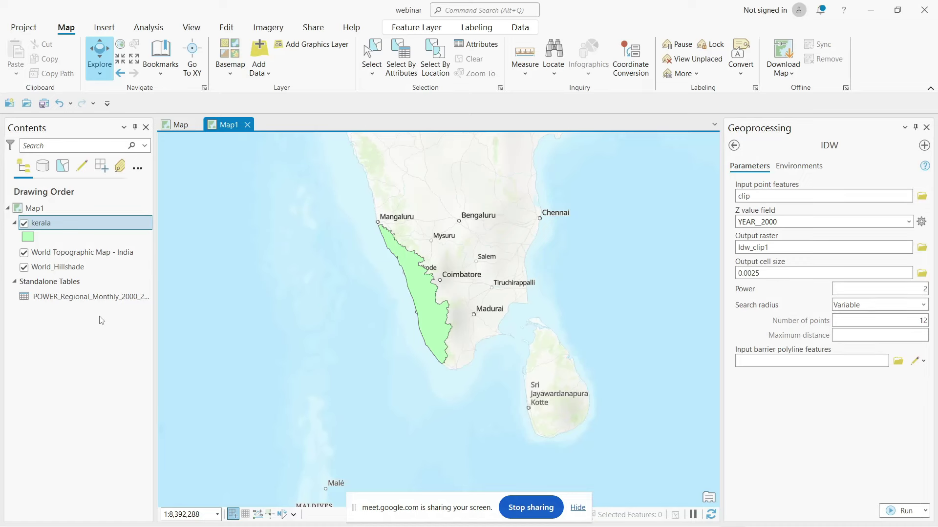
Step: Open the attribute table of the POWER_Regional_Monthly_2000_2020 standalone table, and close it again
left_click(101, 297)
right_click(103, 296)
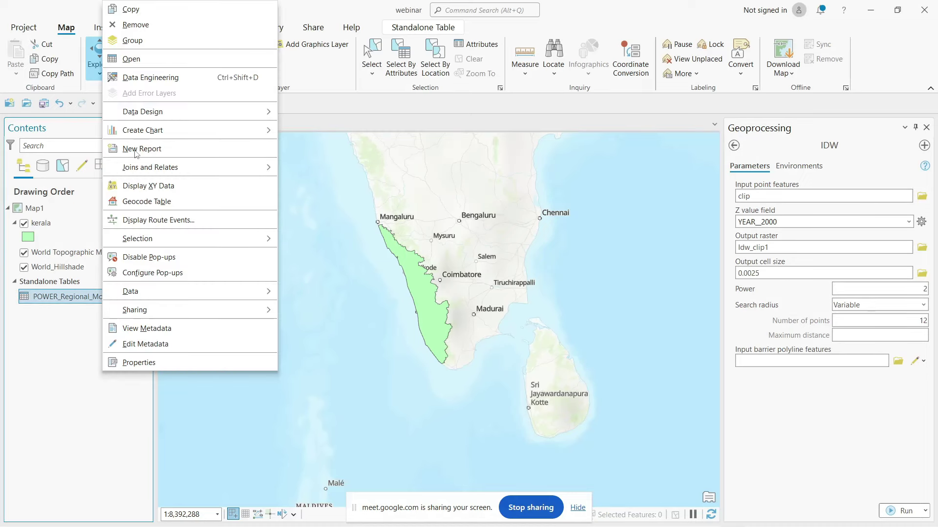
left_click(146, 60)
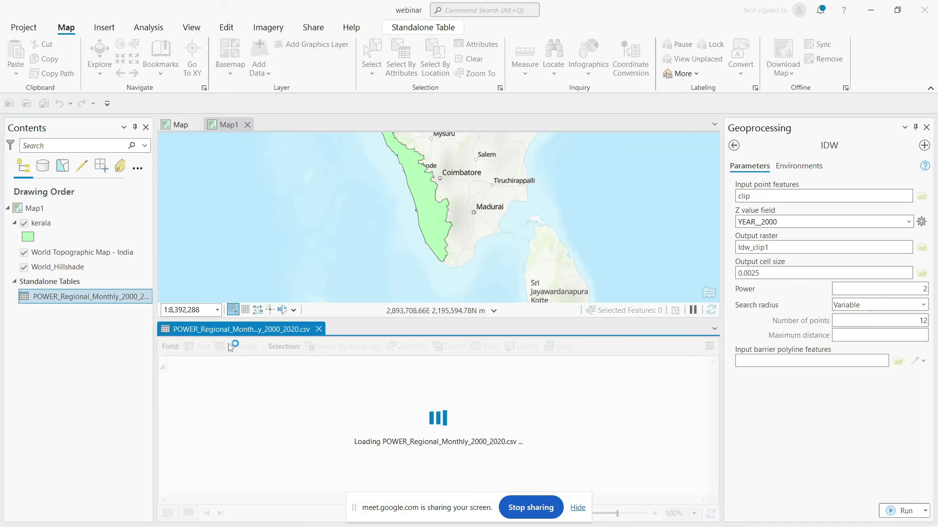
left_click(318, 329)
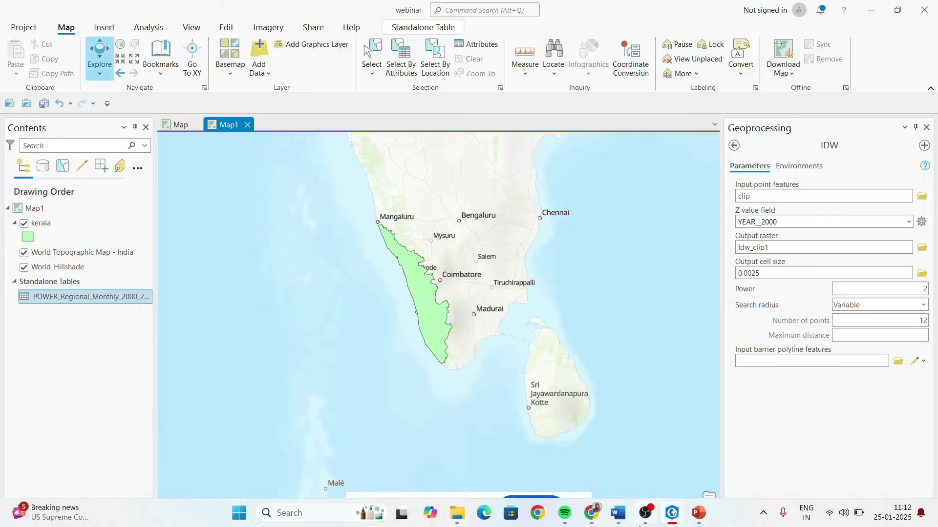
Step: Switch to Chrome and search Google for "nasa power" in a new tab
mouse_move(593, 510)
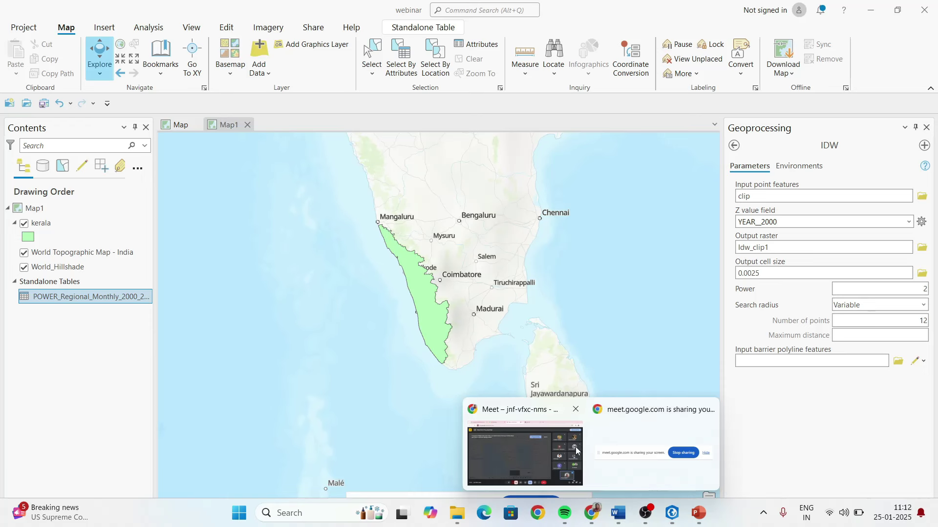
left_click(522, 441)
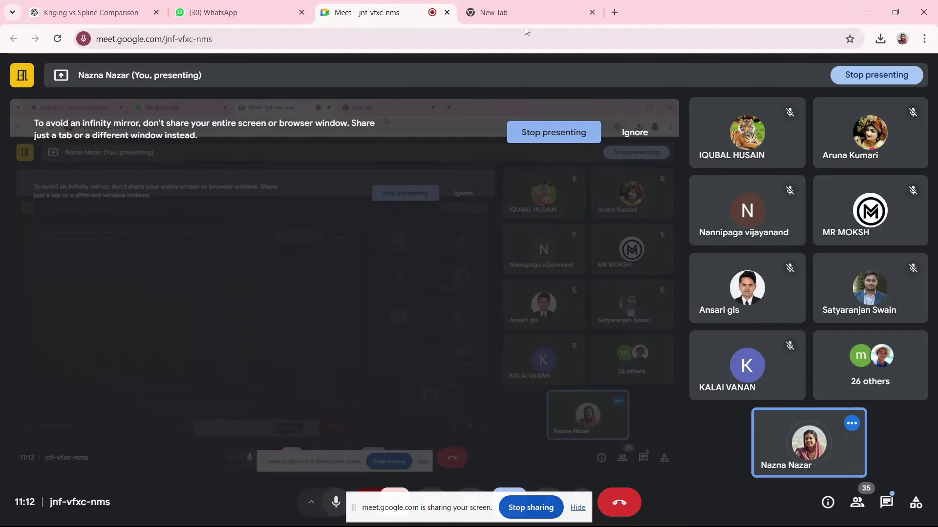
left_click(617, 12)
type("naz")
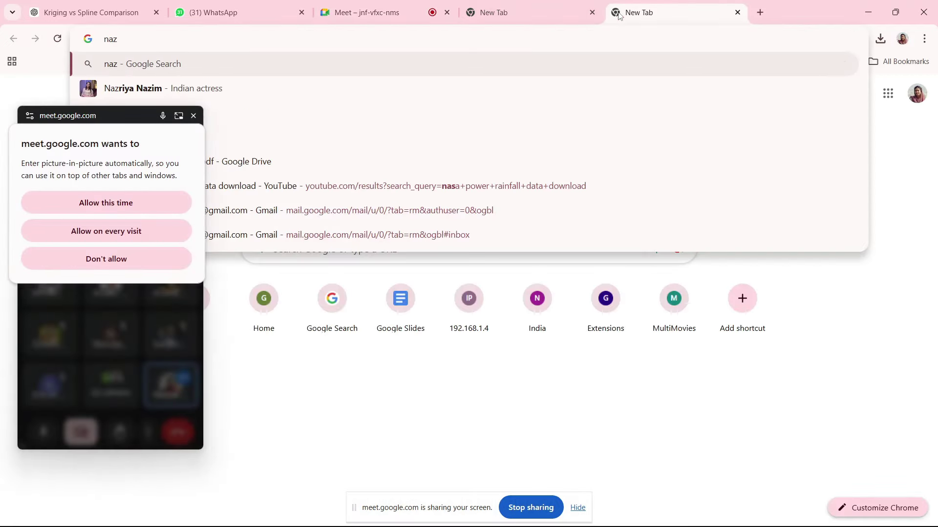
key("BackSpace")
type("sa")
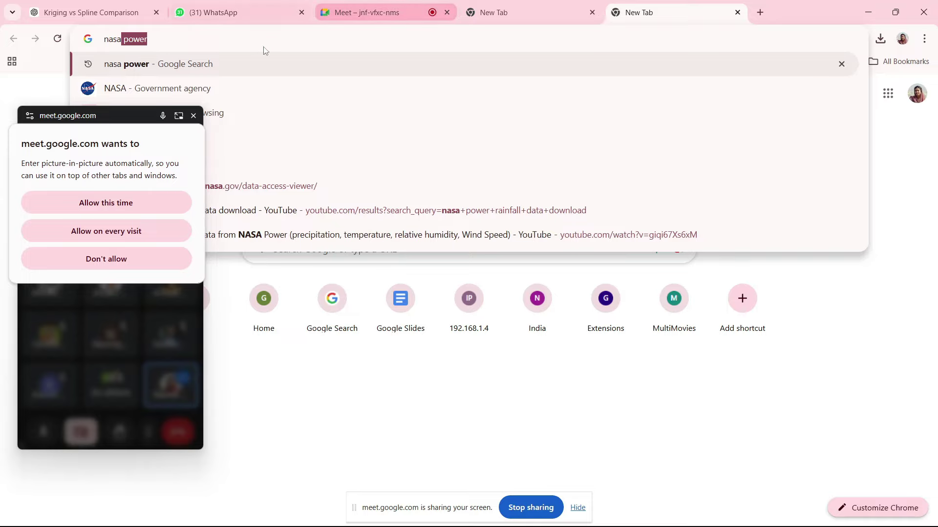
left_click(254, 58)
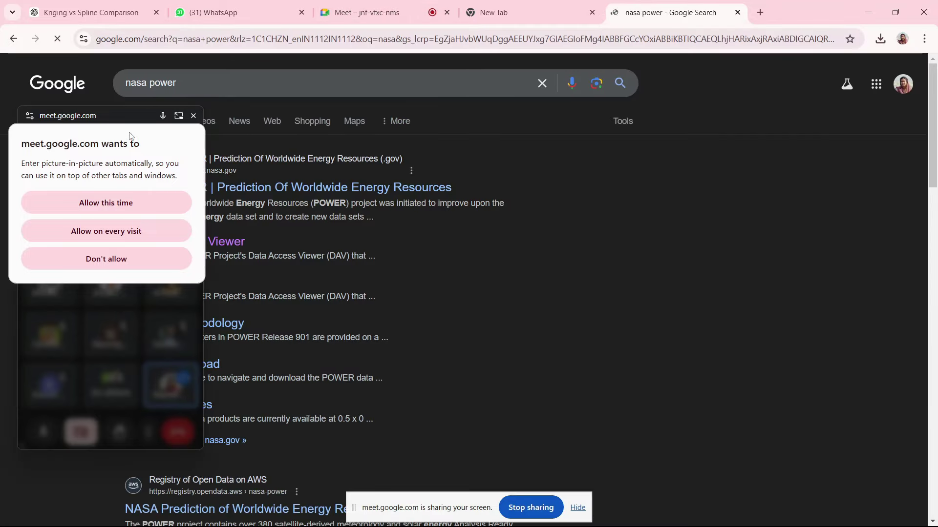
Step: Open NASA POWER's Data Access Viewer from the search results, moving the floating Meet window out of the way
left_click_drag(124, 112, 473, 99)
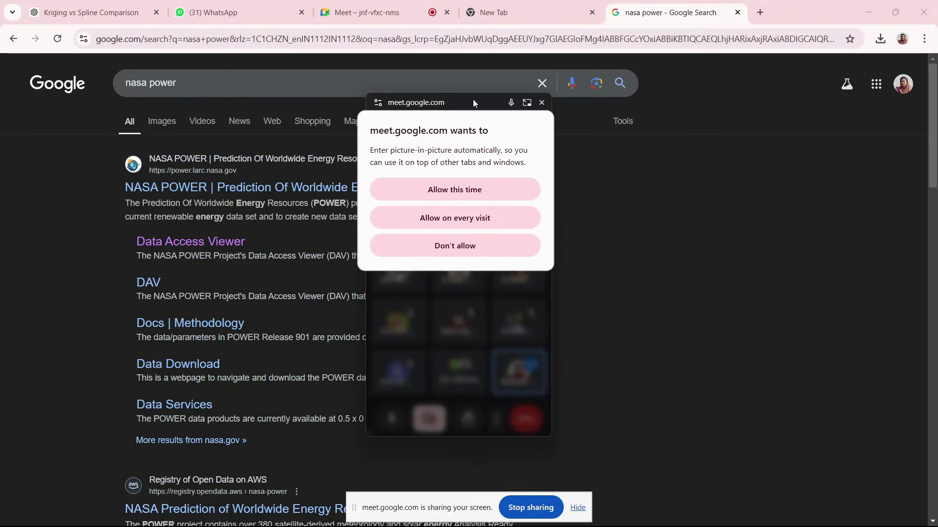
left_click(185, 242)
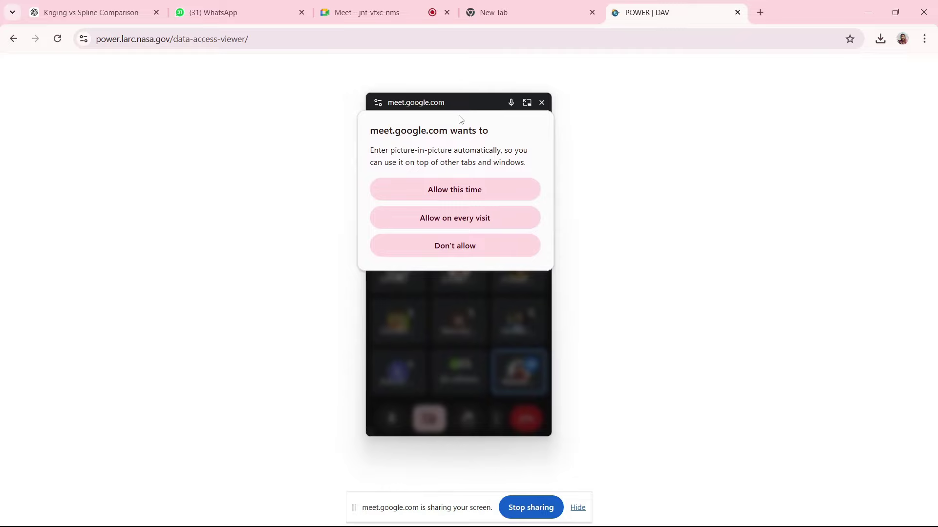
left_click_drag(463, 107, 774, 98)
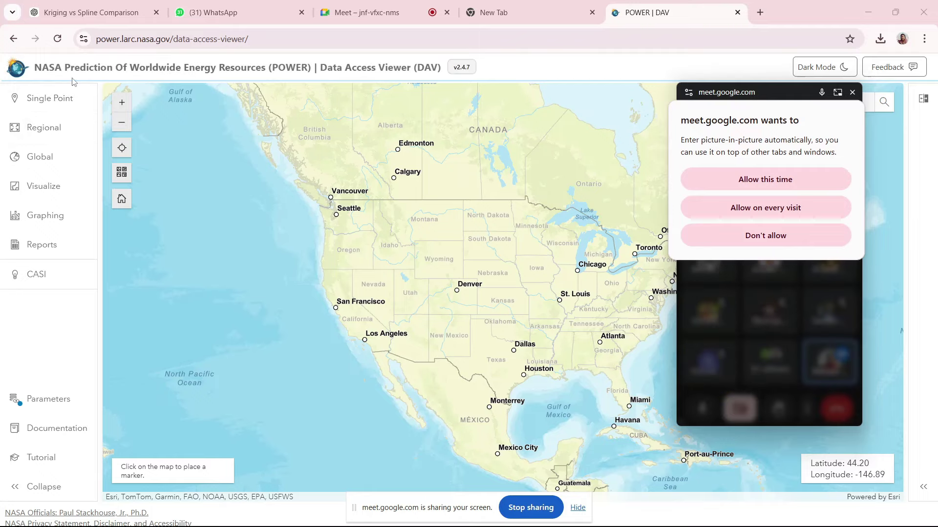
Step: Set up a Regional data request with the Renewable Energy user community and the Monthly & Annual temporal level
left_click(66, 133)
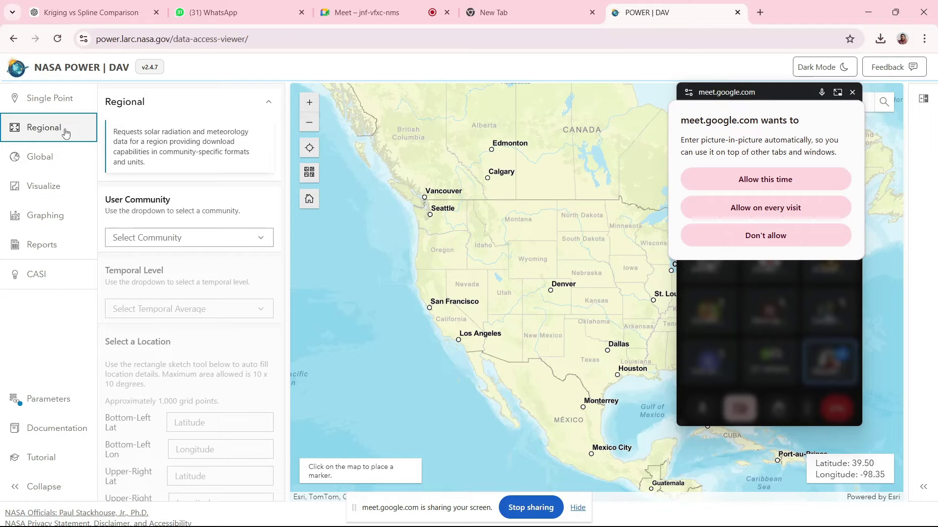
left_click(253, 244)
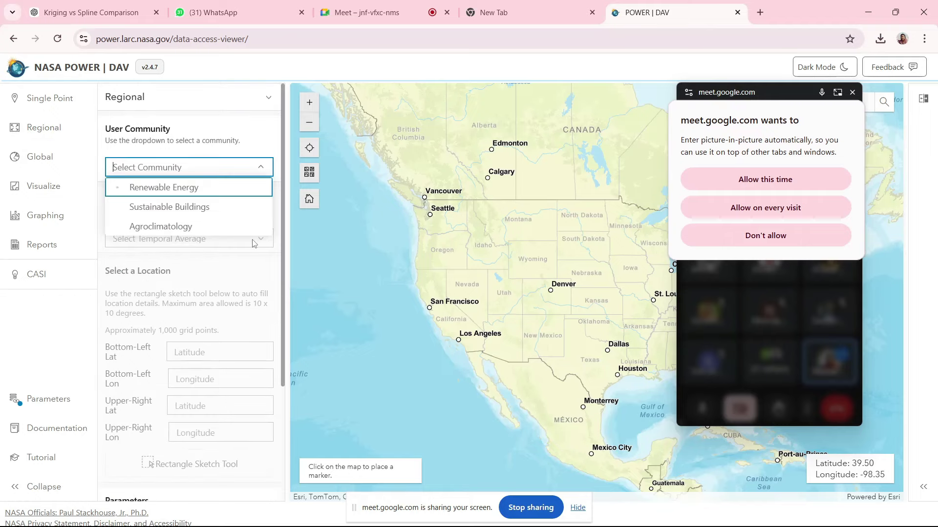
left_click(201, 188)
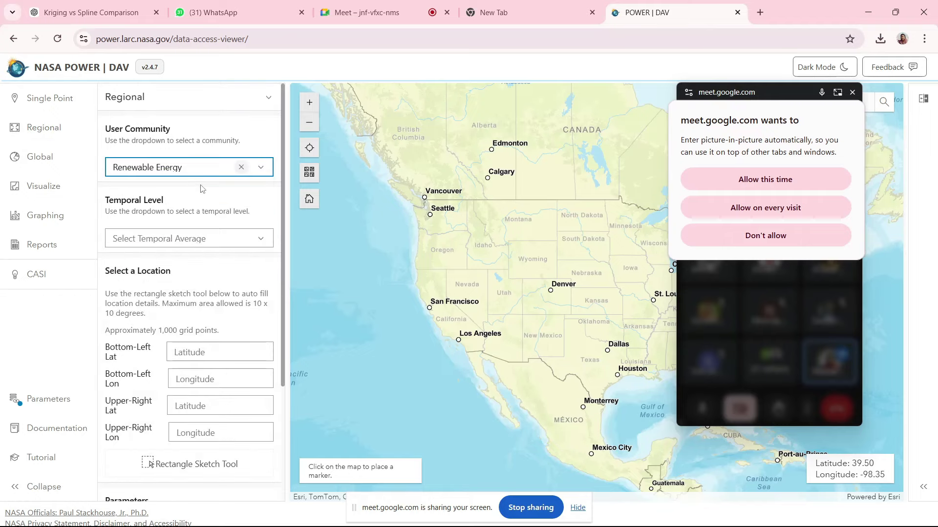
left_click(257, 245)
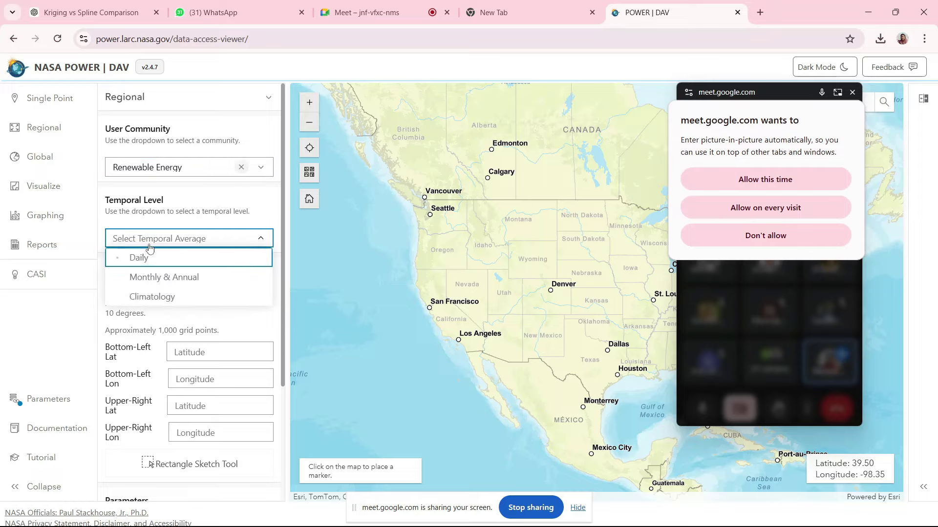
left_click(161, 278)
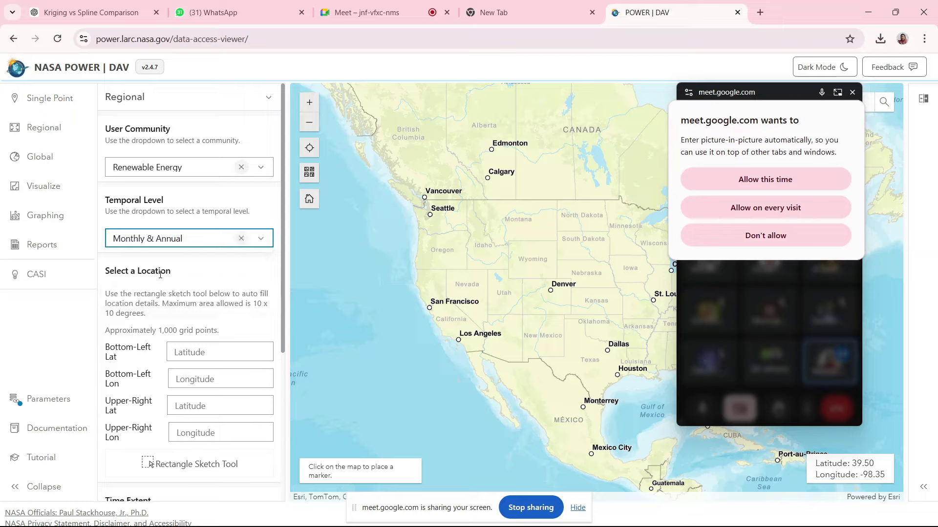
Step: Sketch a rectangular request area over western Alaska, about latitude 59 to 63 and longitude -164 to -155
left_click(161, 462)
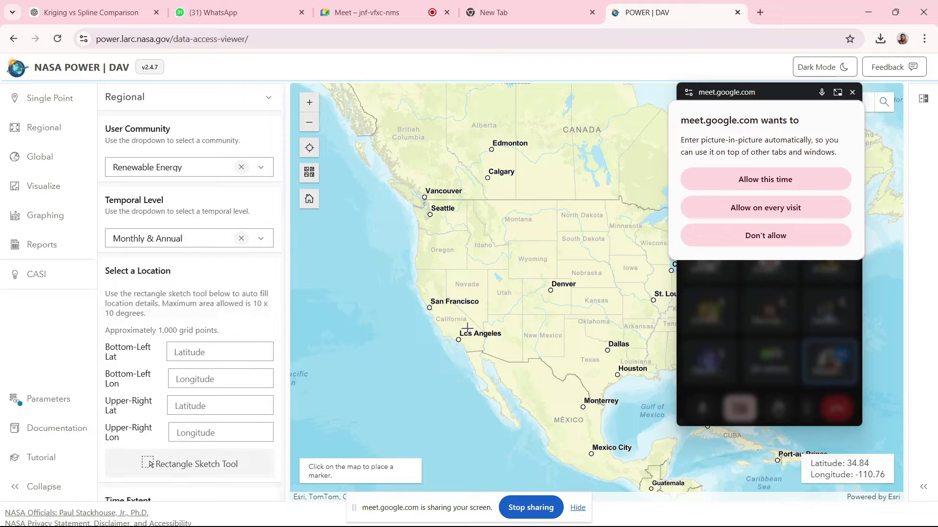
scroll(162, 465, "down", 1)
scroll(163, 466, "down", 2)
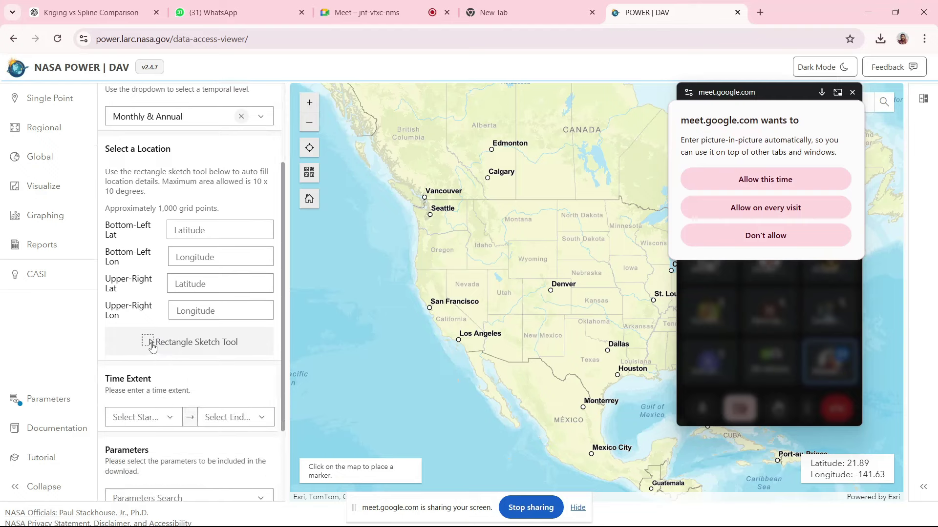
left_click(152, 344)
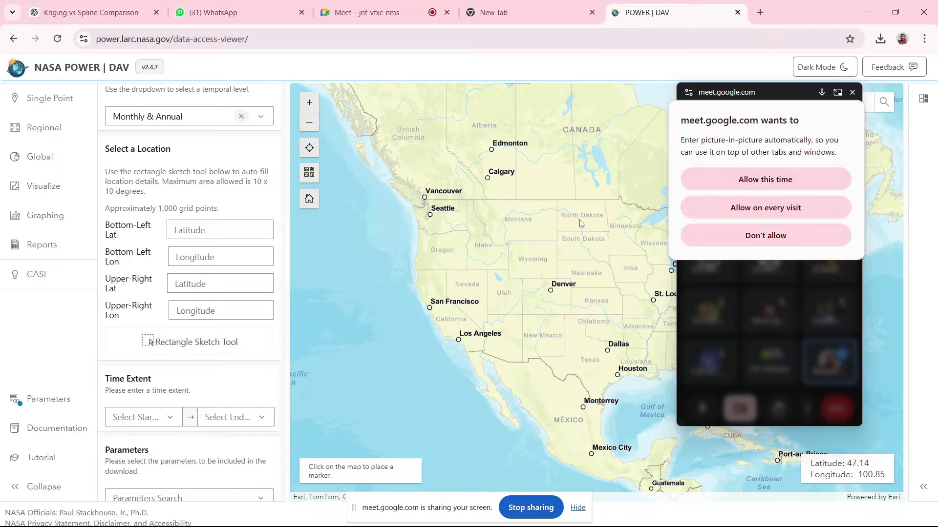
left_click_drag(530, 339, 575, 353)
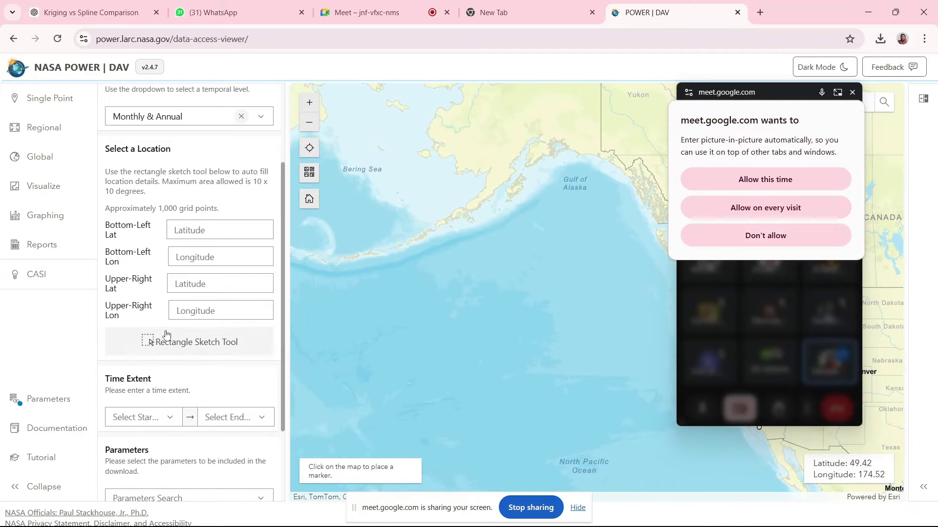
left_click_drag(442, 110, 501, 168)
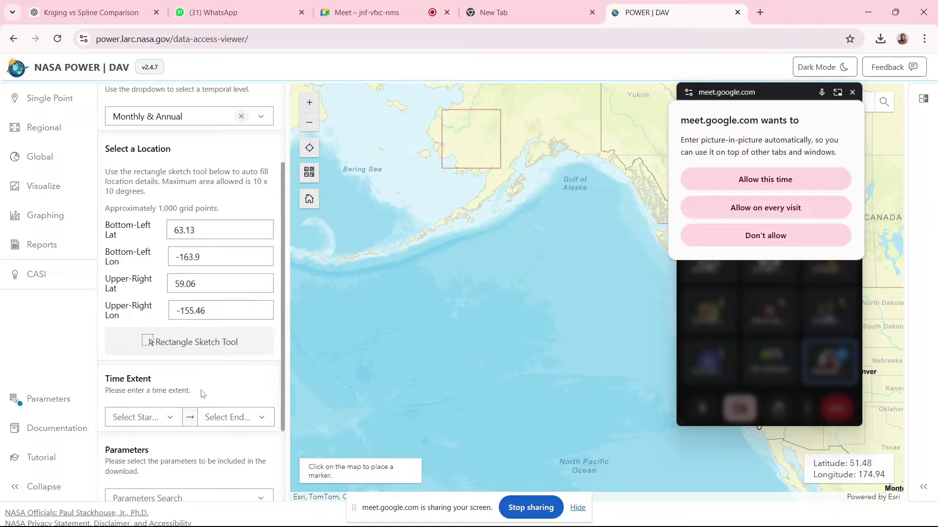
Step: Set the request's time extent from 2000 to 2020
scroll(203, 393, "down", 1)
left_click(153, 356)
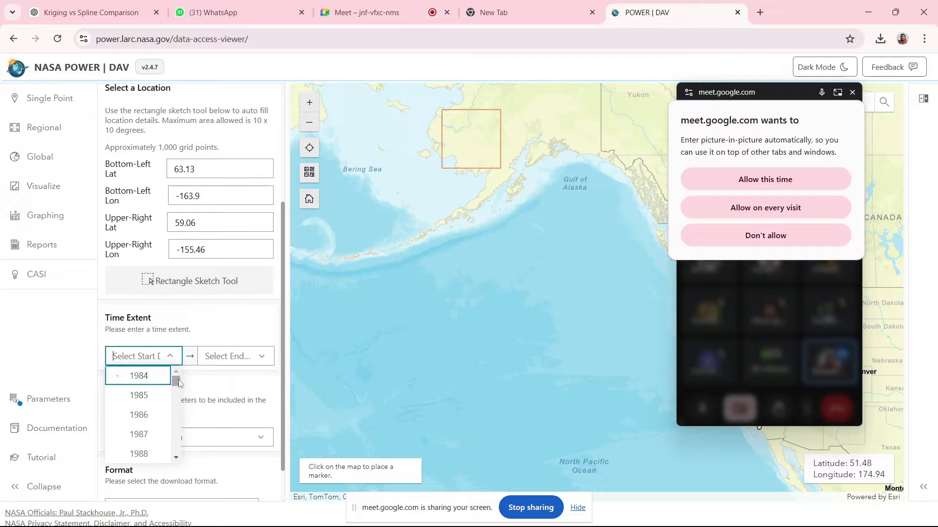
scroll(146, 411, "down", 5)
left_click(139, 394)
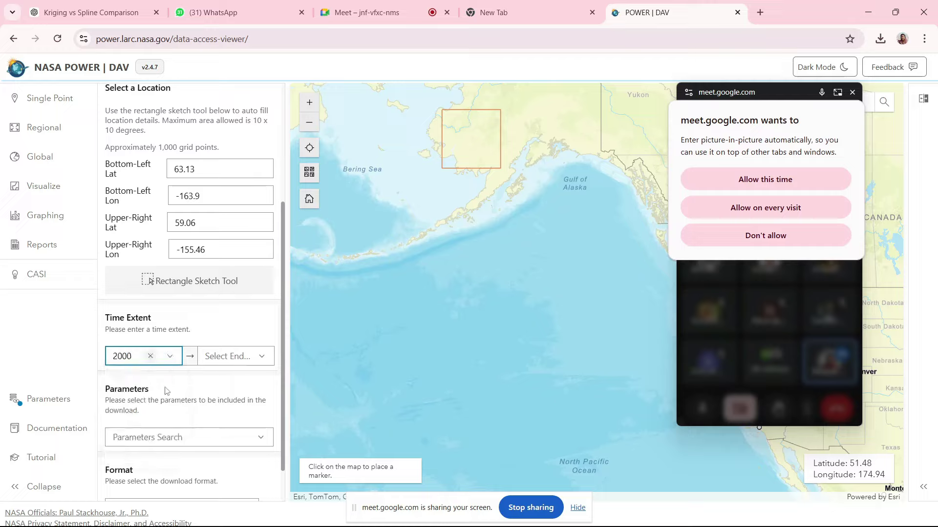
left_click(250, 365)
scroll(236, 429, "down", 4)
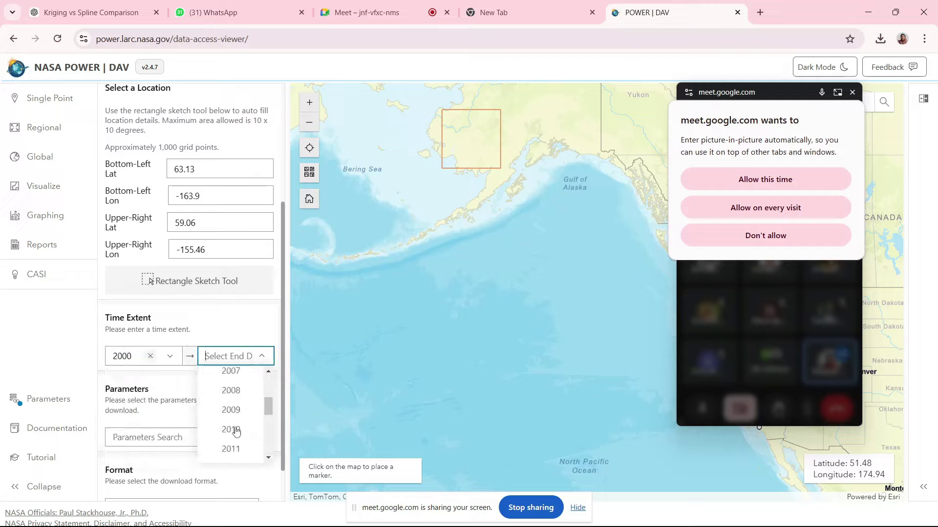
scroll(236, 430, "down", 2)
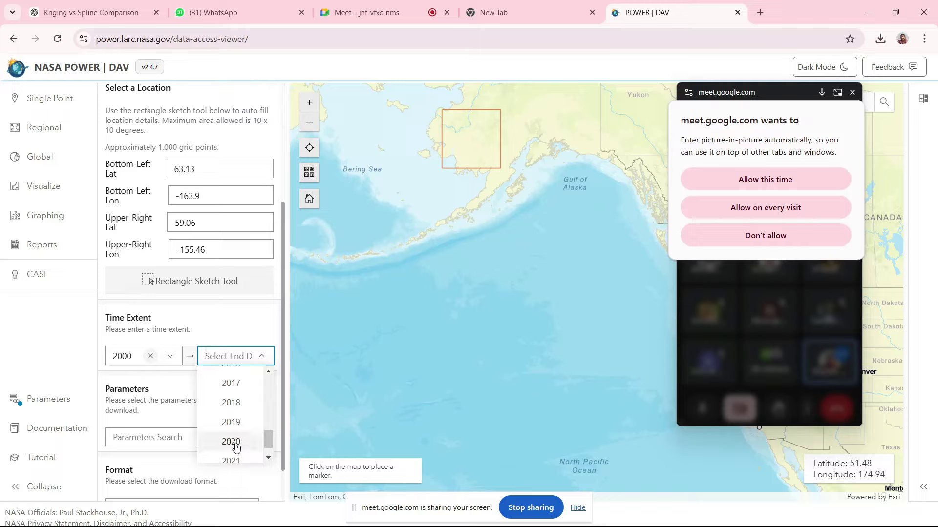
left_click(235, 444)
Step: Choose Temperature at 2 Meters from the Temperature/Thermal IR Flux group as the request's parameter
scroll(172, 453, "down", 1)
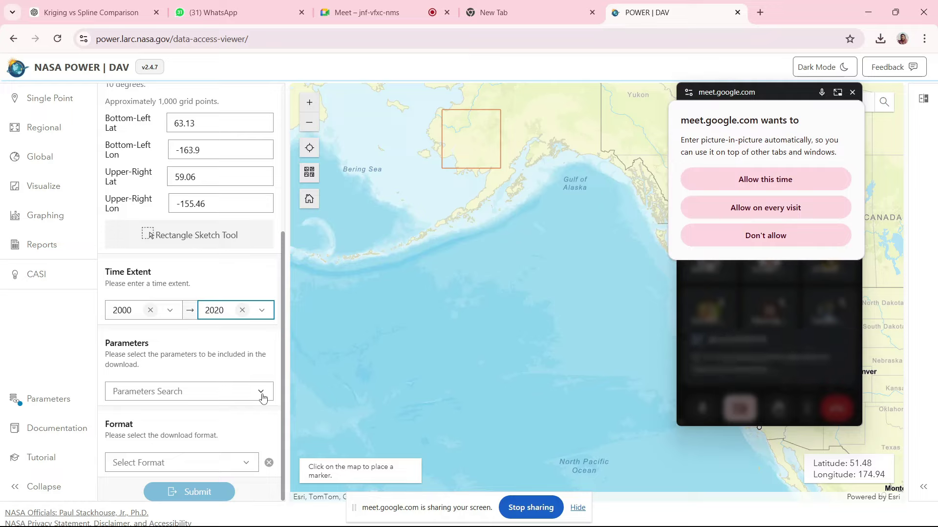
left_click(263, 396)
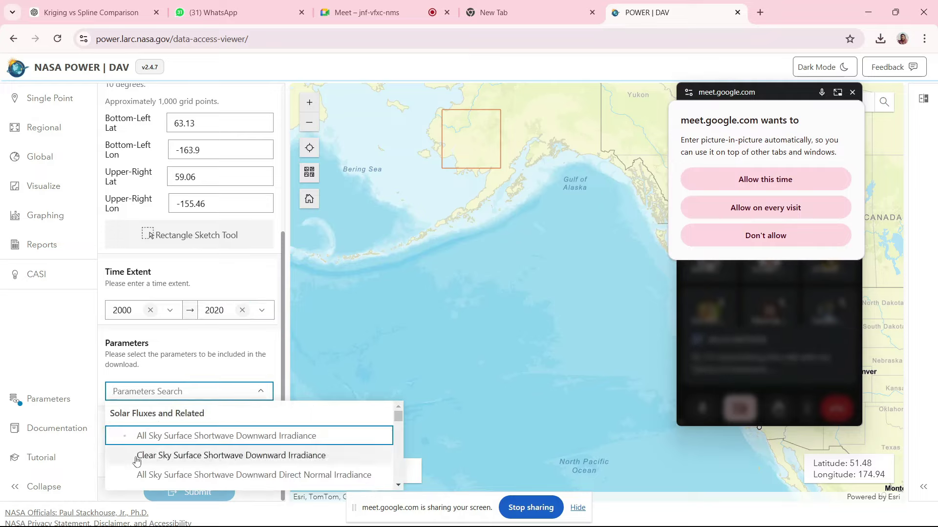
scroll(183, 444, "down", 4)
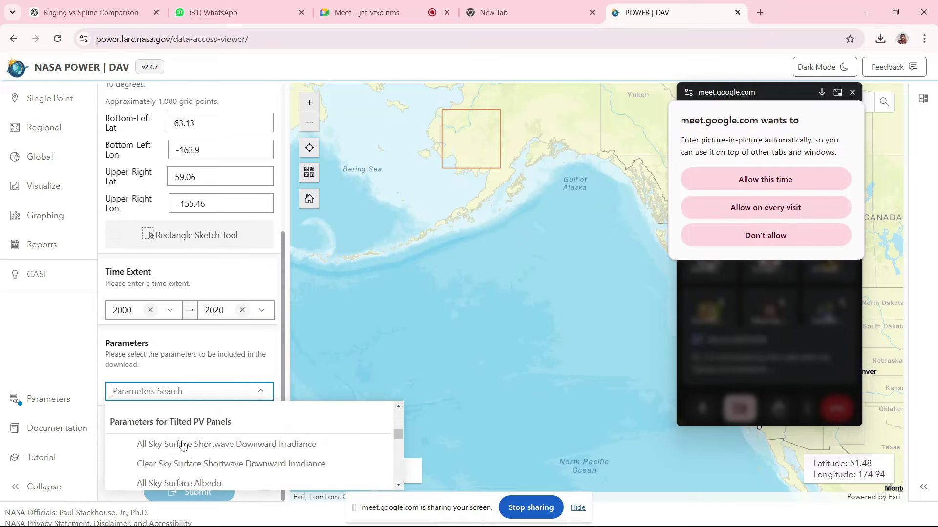
scroll(183, 444, "down", 8)
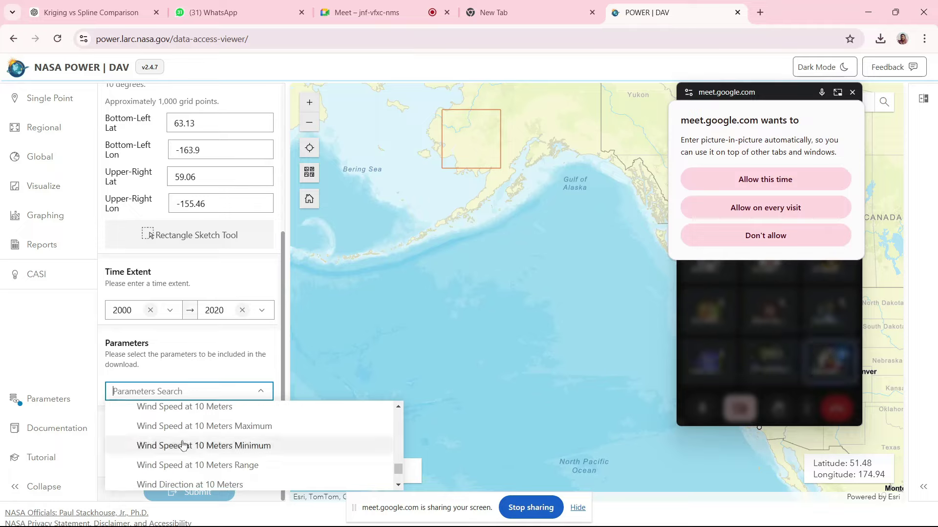
scroll(183, 445, "up", 5)
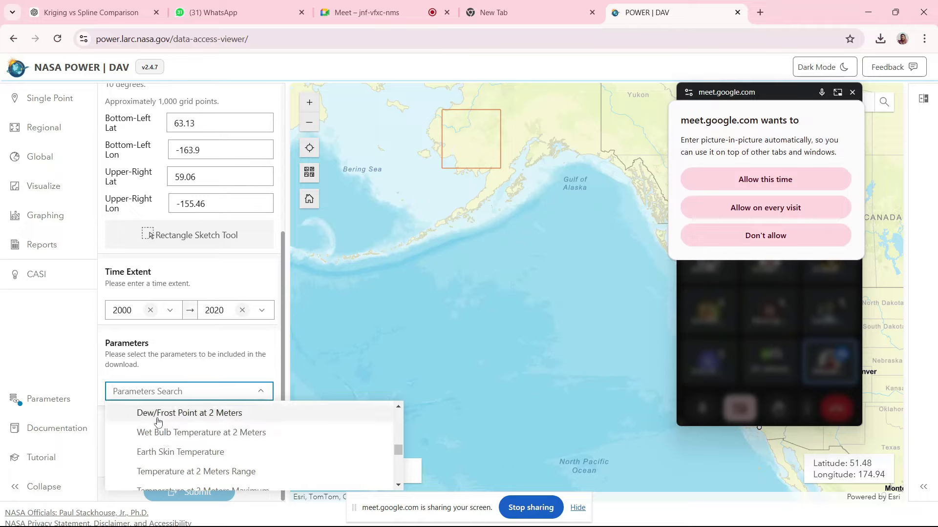
scroll(157, 422, "up", 3)
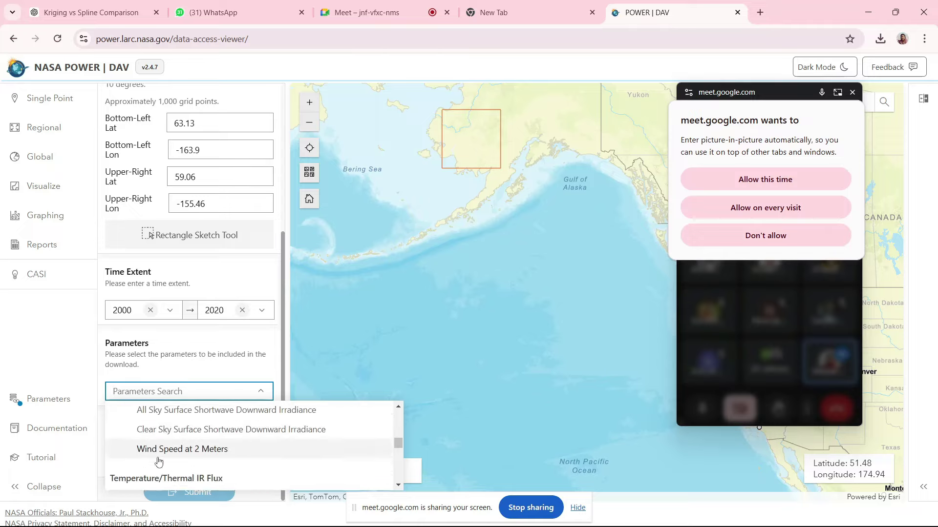
scroll(158, 459, "down", 1)
left_click(157, 453)
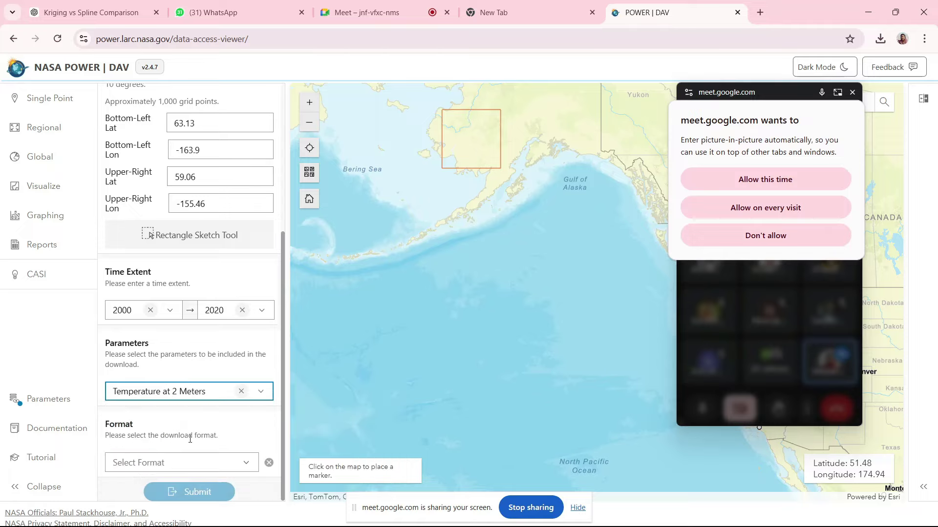
Step: Set the download format to CSV and submit the regional data request
left_click(245, 463)
scroll(203, 486, "down", 1)
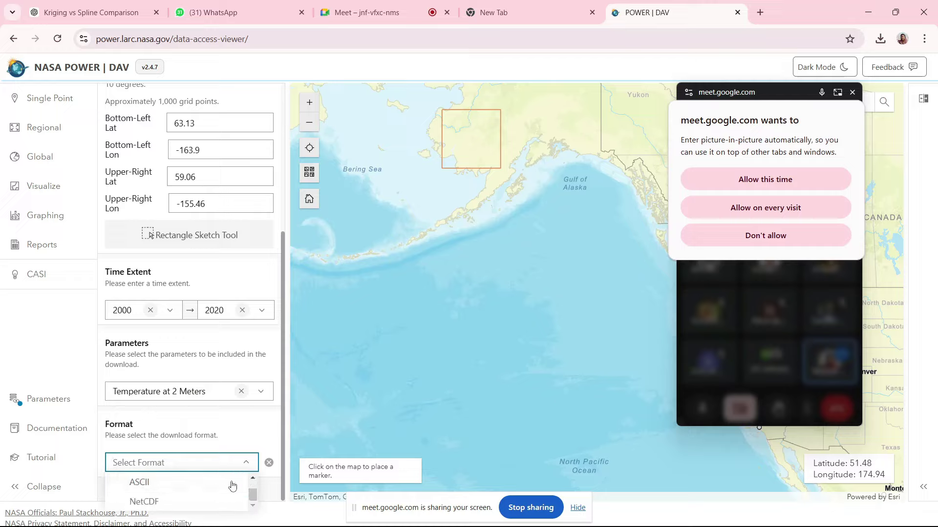
scroll(232, 486, "up", 1)
left_click(201, 483)
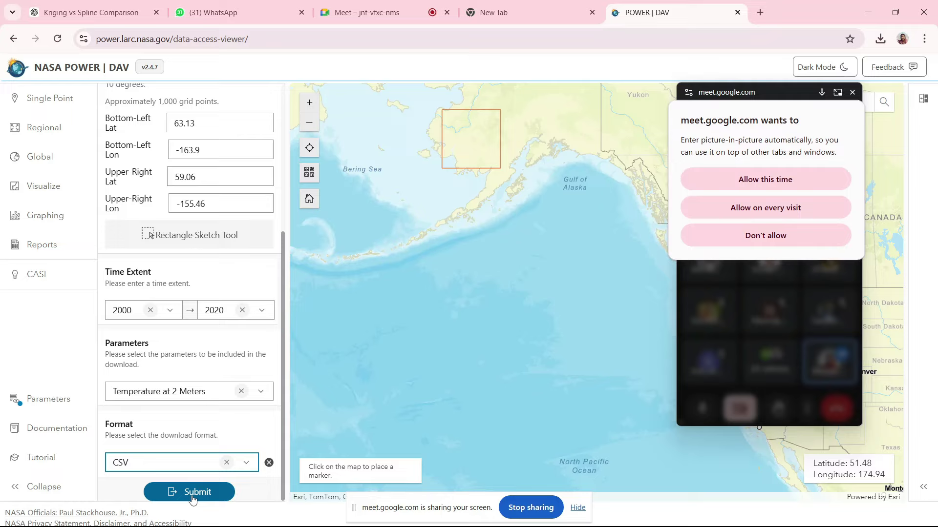
left_click(193, 493)
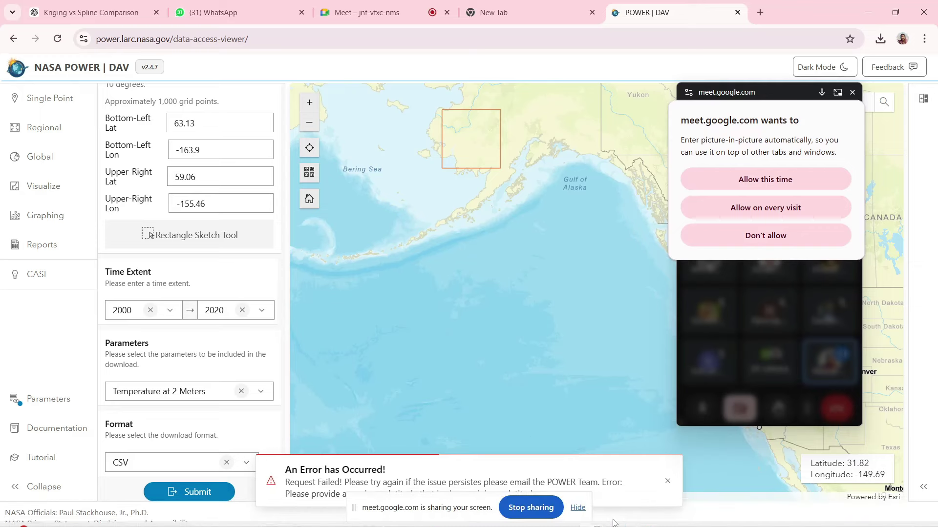
Step: Switch to File Explorer, open POWER_Regional_Monthly_2000_2020 from Downloads in Excel to view its columns, and minimize the workbook
mouse_move(573, 519)
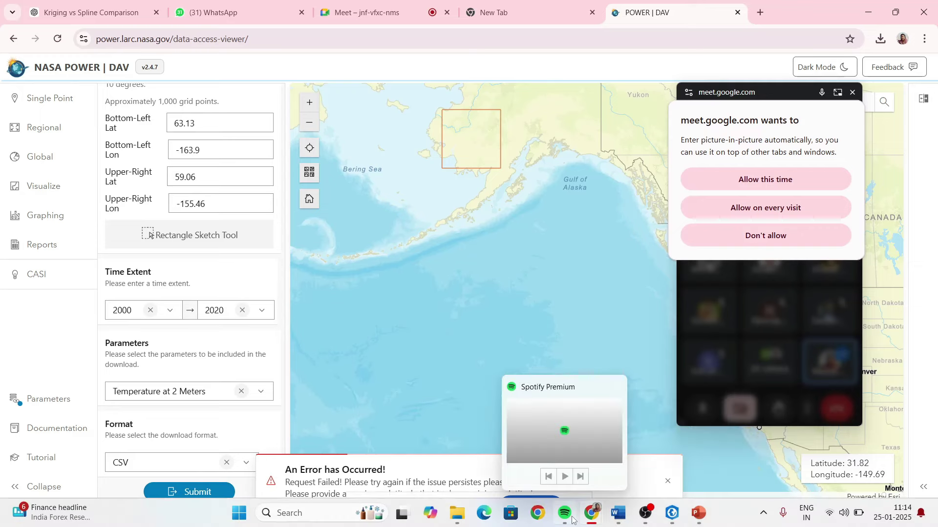
left_click(677, 517)
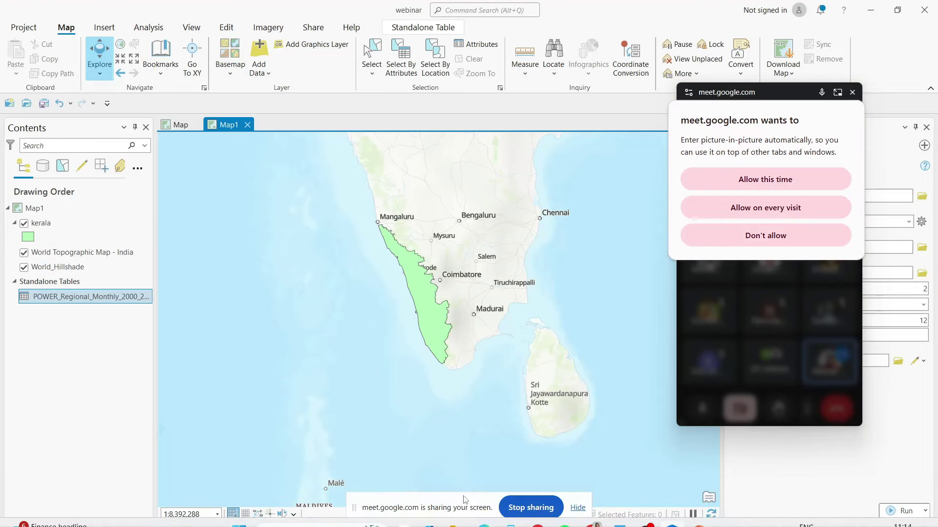
left_click(455, 521)
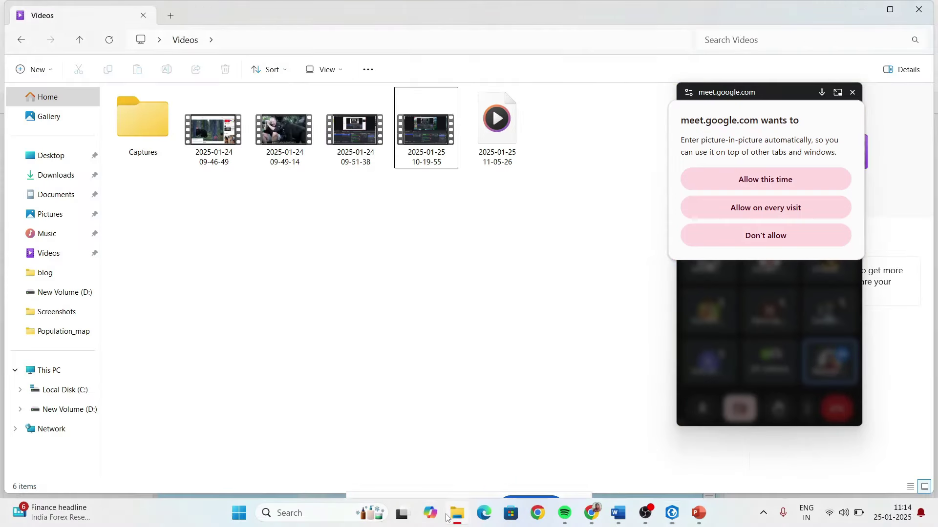
left_click(55, 176)
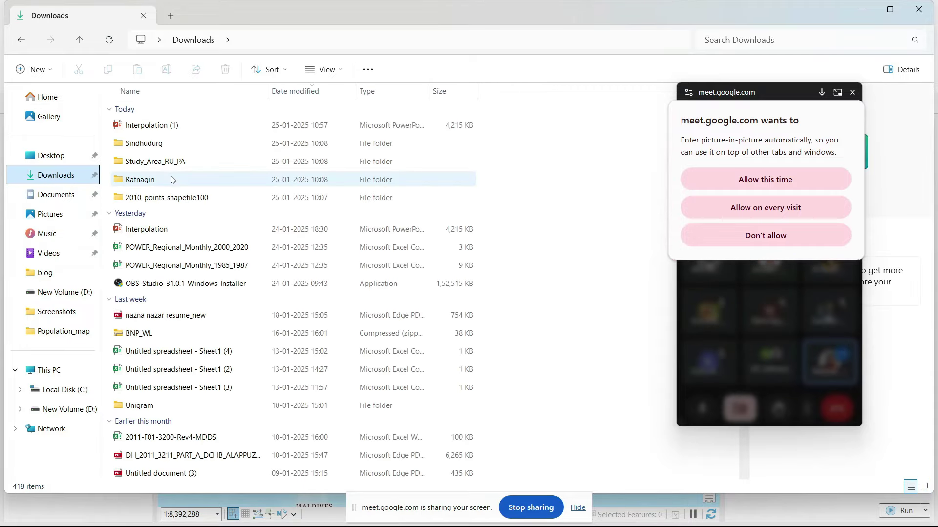
double_click(173, 249)
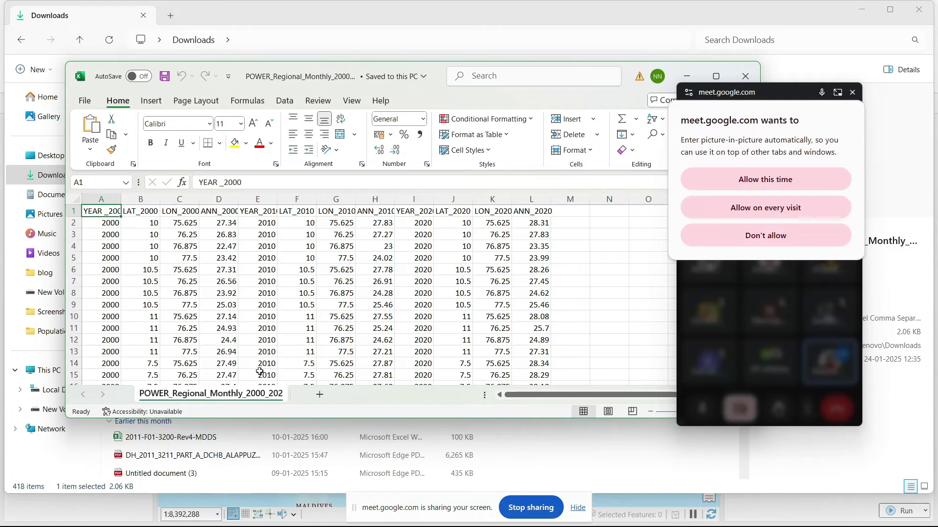
left_click(687, 76)
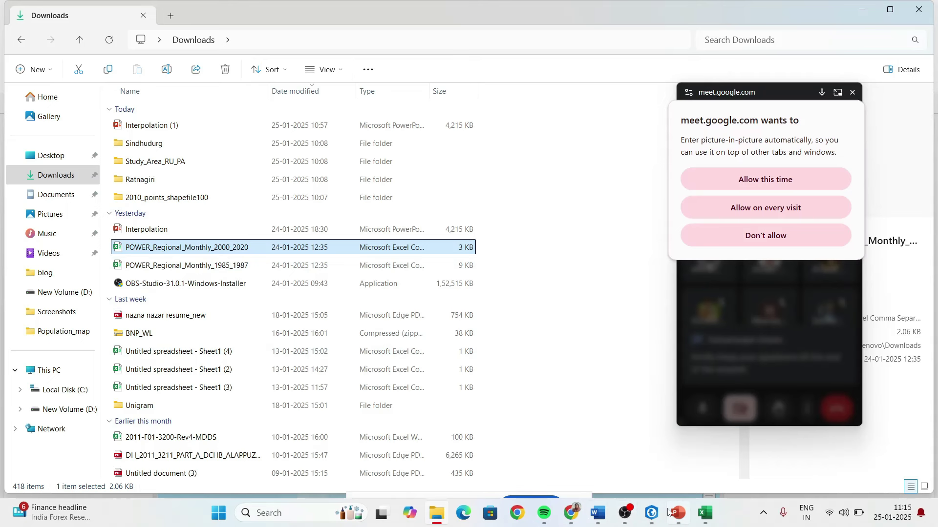
Step: Switch to ArcGIS Pro, open the POWER_Regional_Monthly_2000_2020 standalone table, and move the floating Meet window away from it
left_click(654, 513)
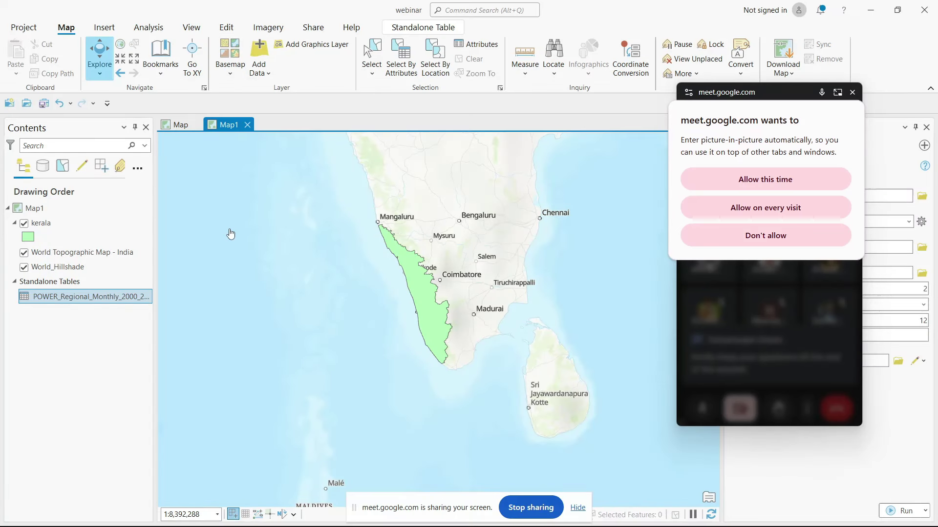
right_click(110, 299)
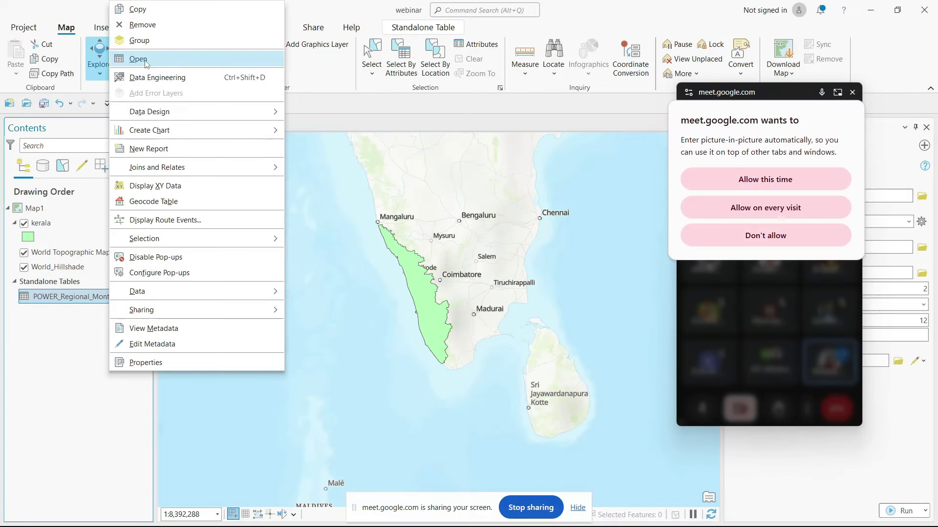
key("Escape")
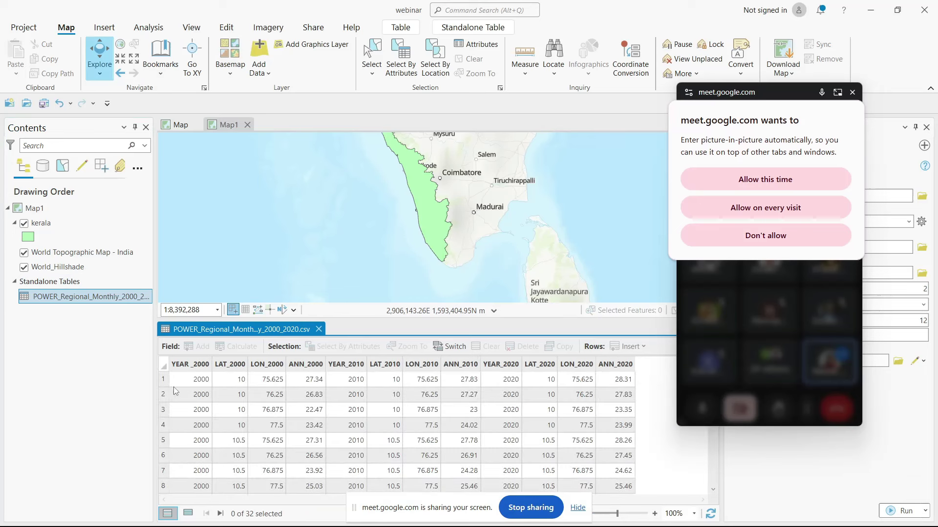
left_click_drag(798, 91, 879, 34)
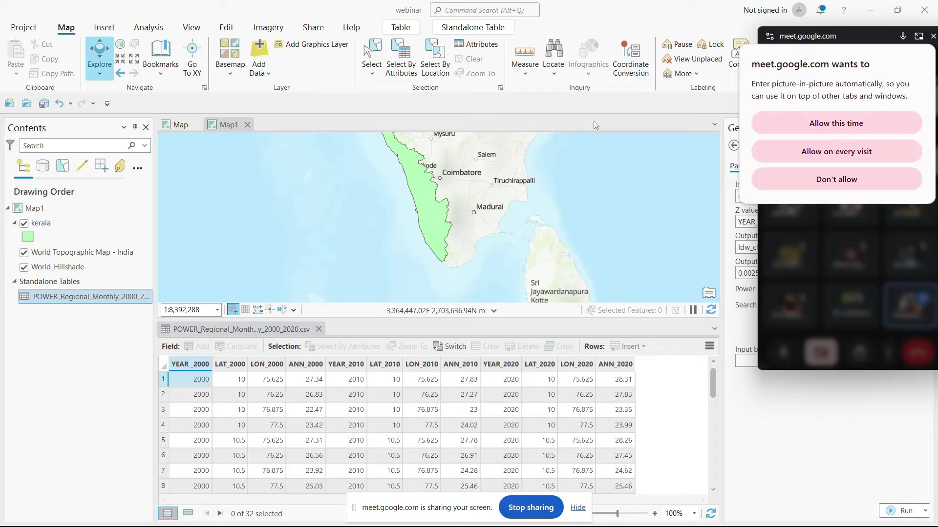
Step: Give the kerala layer the first Black Outline symbol from the ArcGIS 2D gallery, and close the Meet window and Symbology pane
left_click(28, 237)
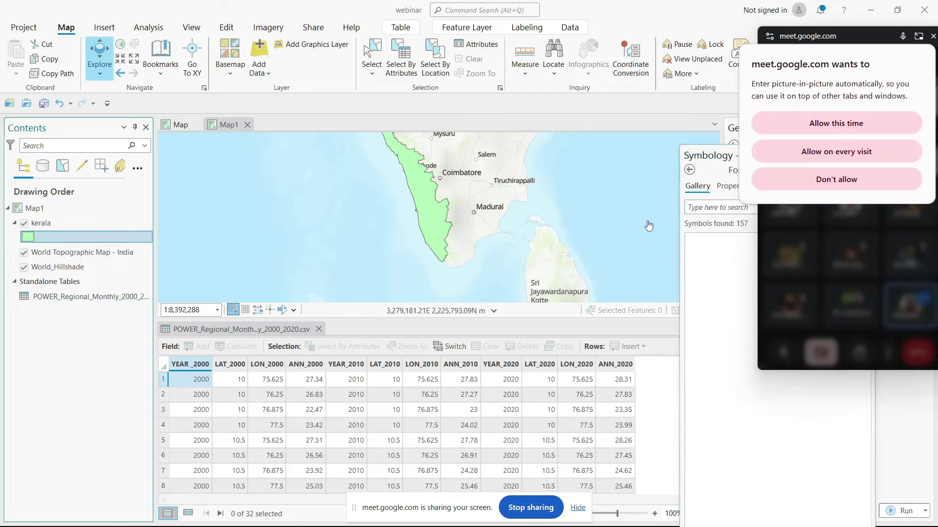
left_click(699, 268)
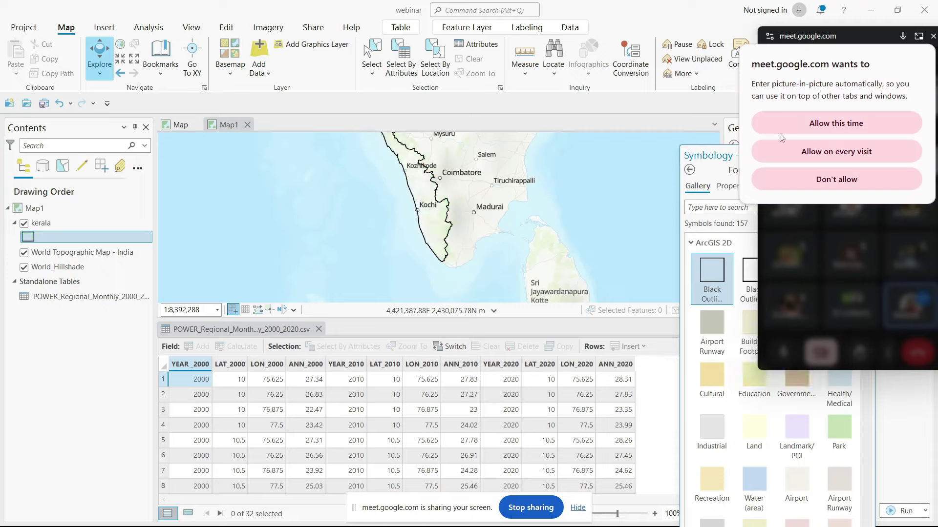
left_click(932, 35)
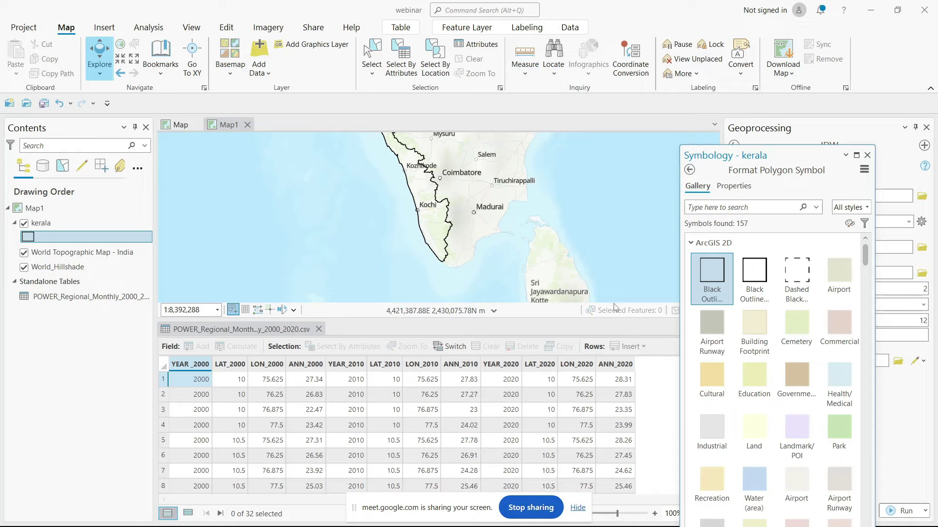
left_click(868, 155)
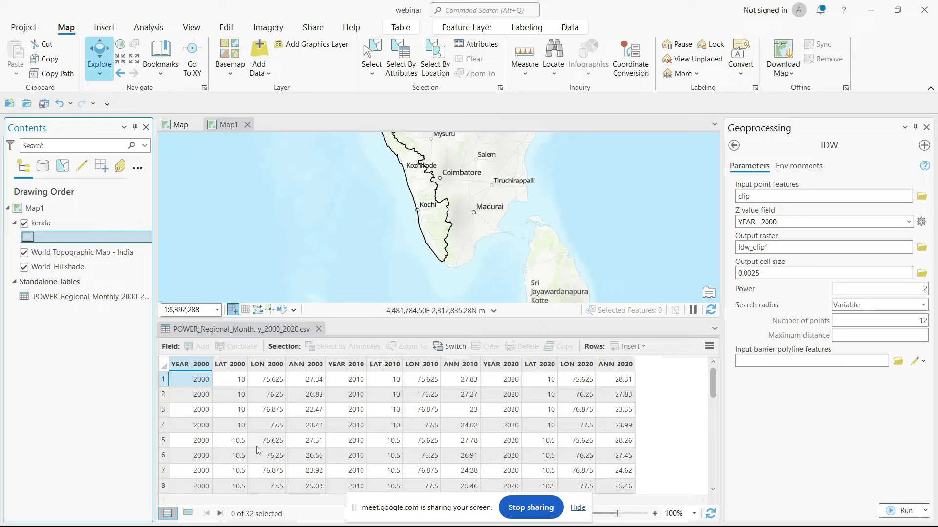
Step: Search the geoprocessing tools for "xy", locate XY Table To Point in the toolboxes, and open it
left_click(733, 145)
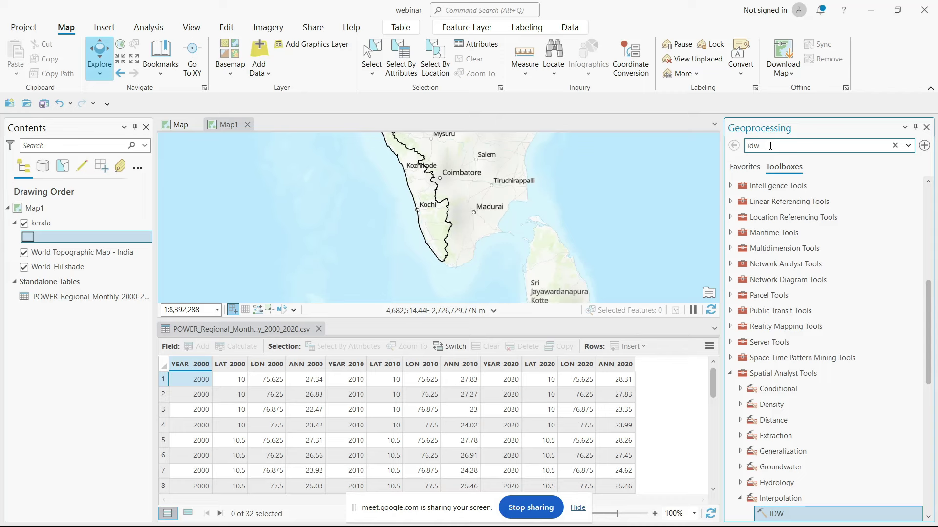
key("BackSpace")
key("BackSpace")
key("BackSpace")
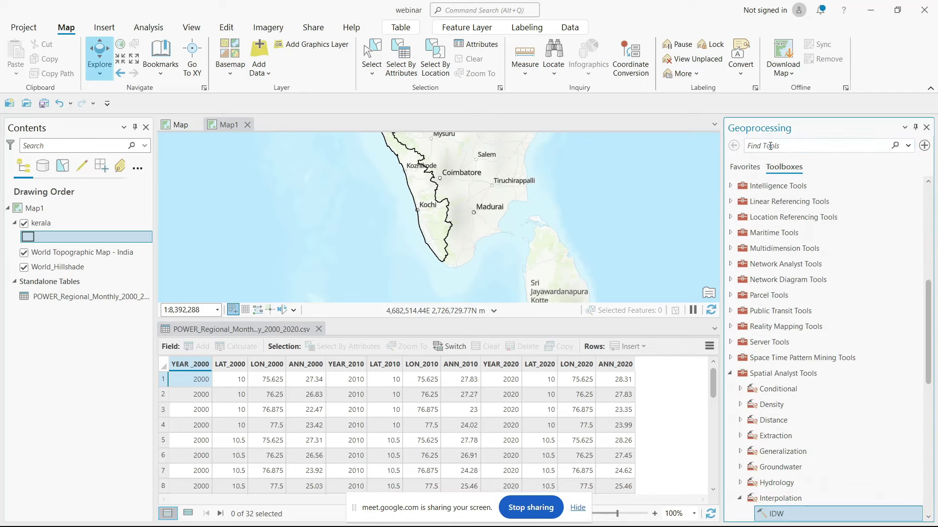
type("xy")
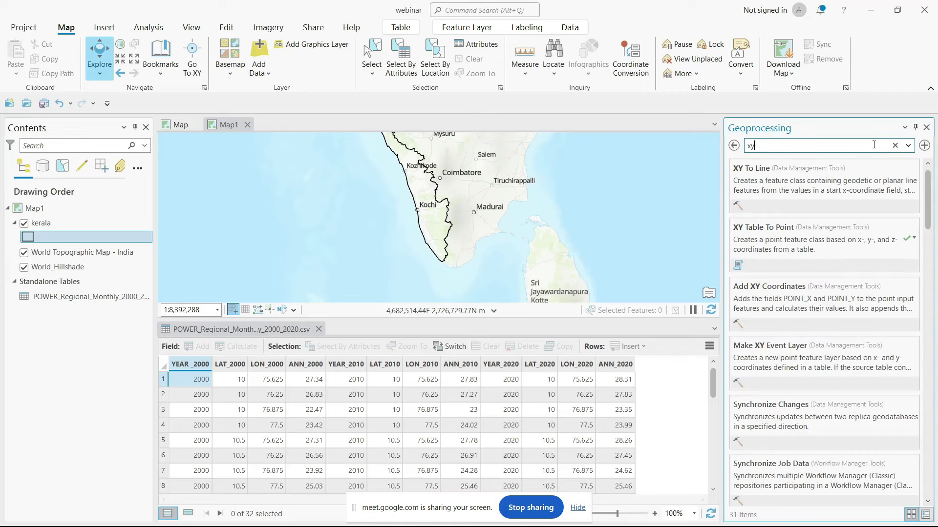
left_click(800, 228)
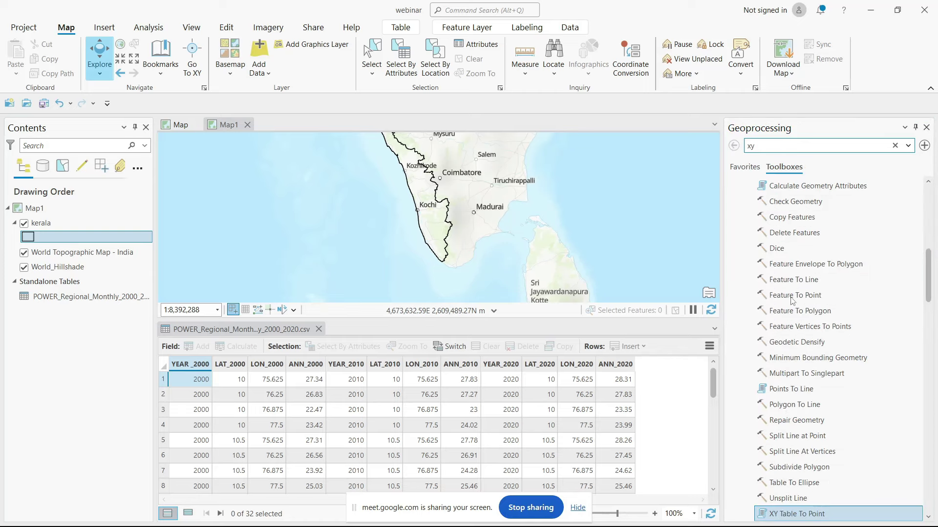
scroll(775, 277, "up", 2)
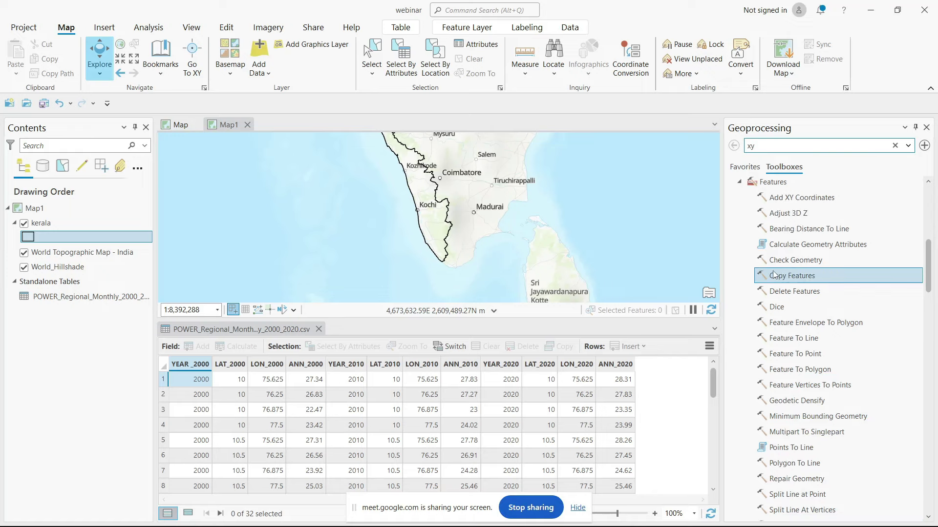
scroll(774, 275, "down", 1)
scroll(773, 272, "down", 3)
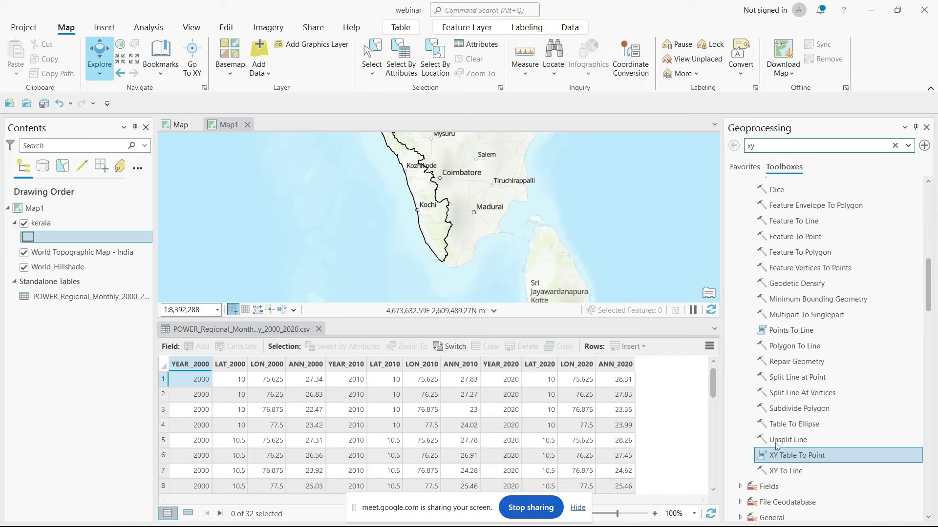
left_click(797, 460)
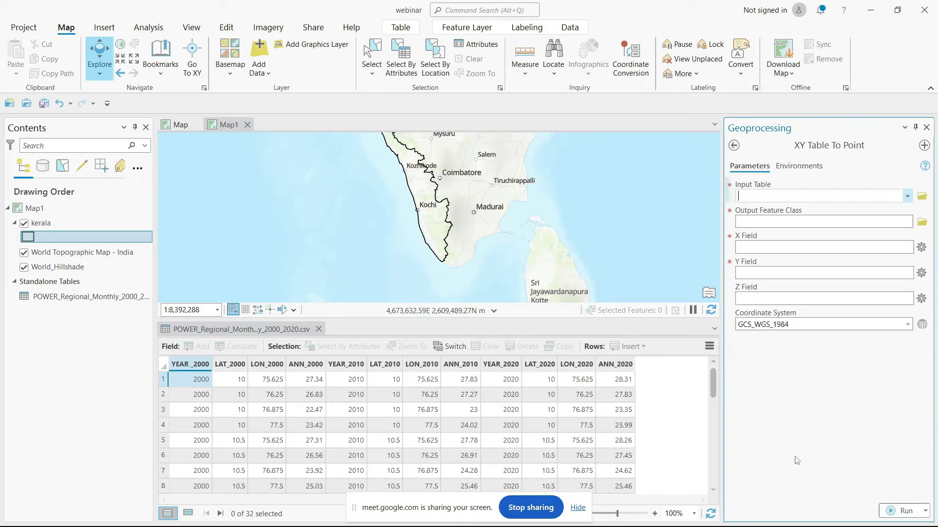
Step: Convert POWER_Regional_Monthly_2000_2020.csv to points with XY Table To Point using LON_2000 and LAT_2000, saving the output as 2000 in the webinar folder
left_click(907, 196)
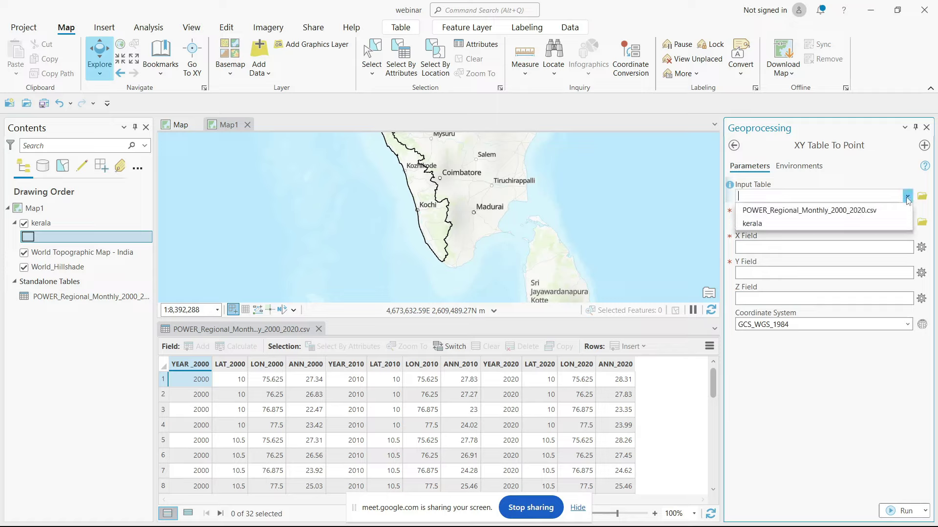
left_click(866, 210)
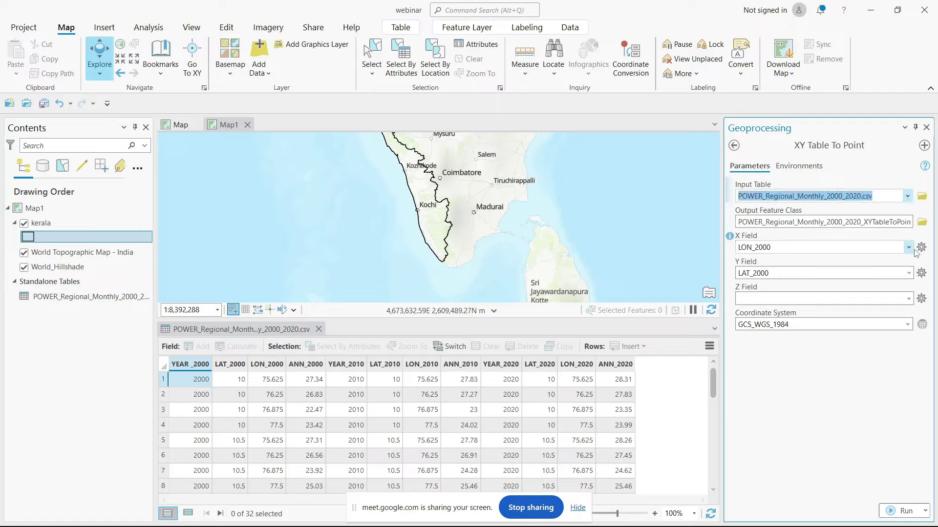
left_click(923, 226)
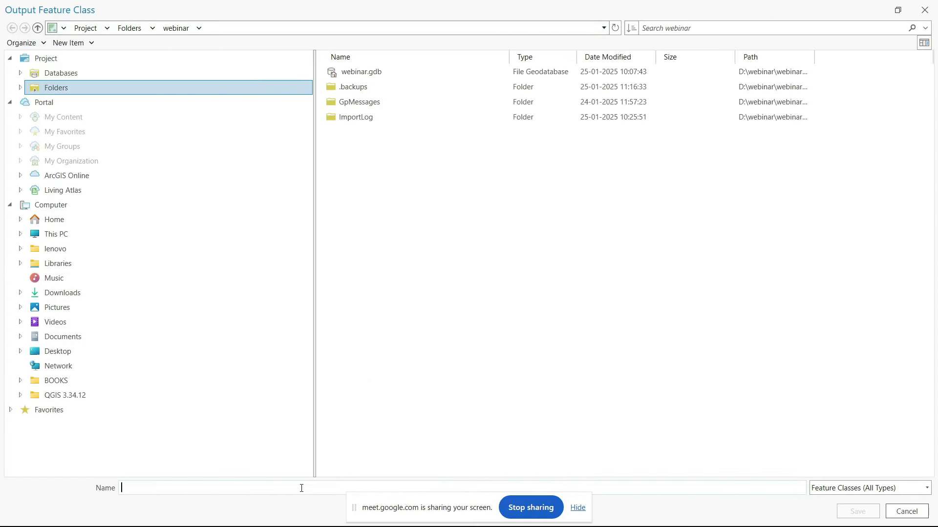
type("200")
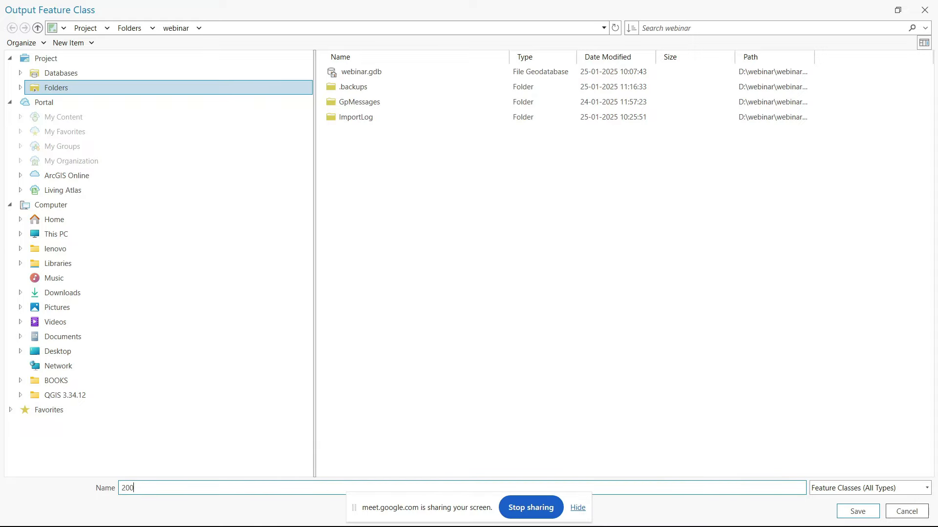
type("0")
left_click(858, 511)
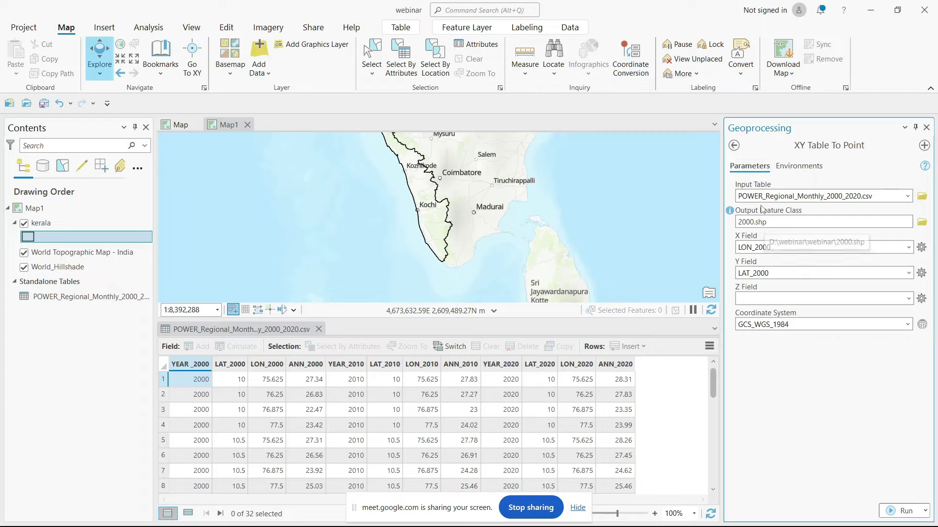
left_click(906, 511)
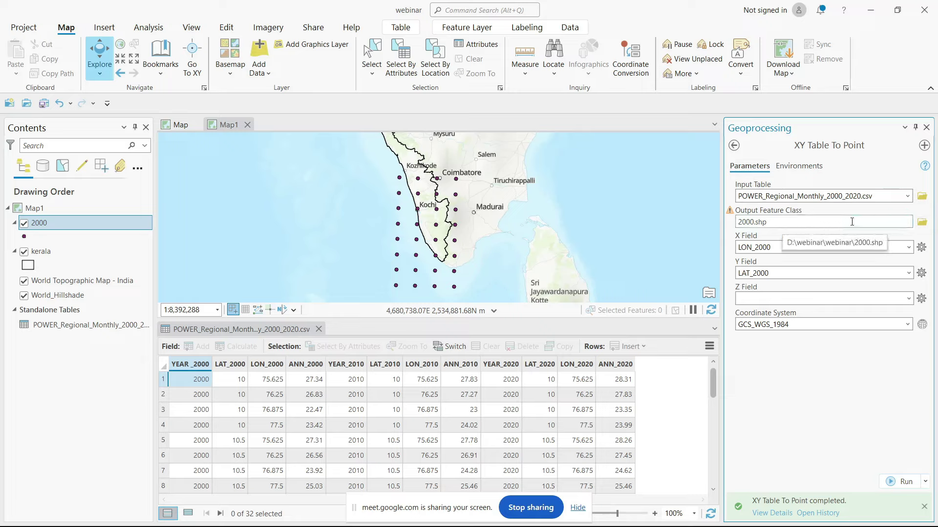
Step: Run XY Table To Point with LON_2010 as X field and LAT_2010 as Y field, saving the output as 2010
left_click(909, 247)
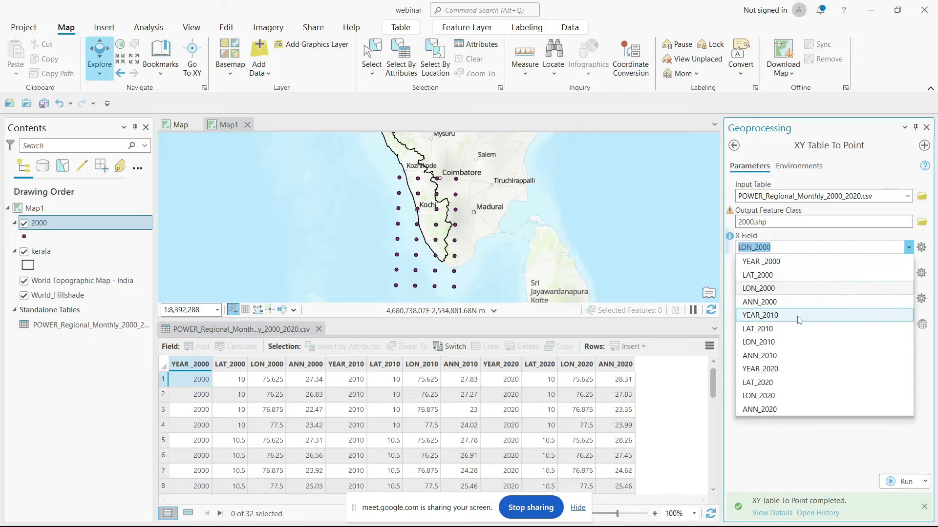
left_click(801, 341)
left_click(909, 274)
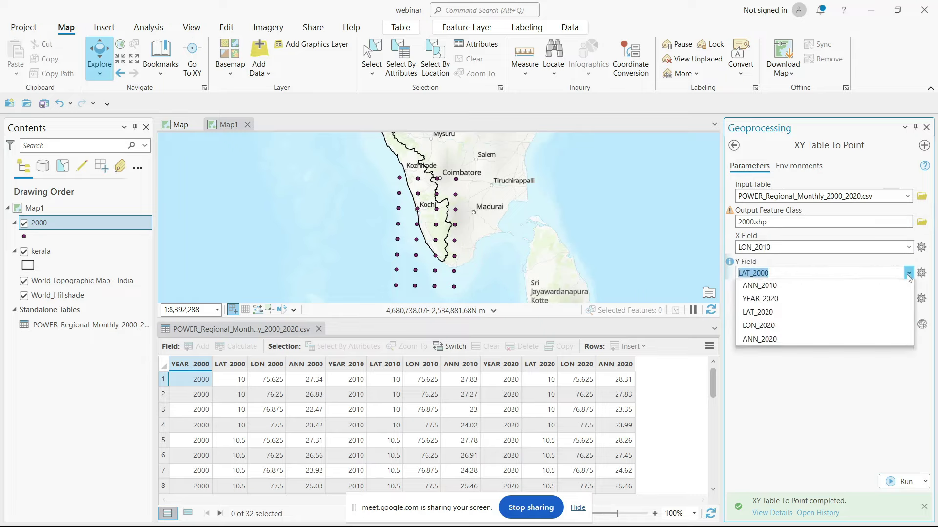
left_click(775, 357)
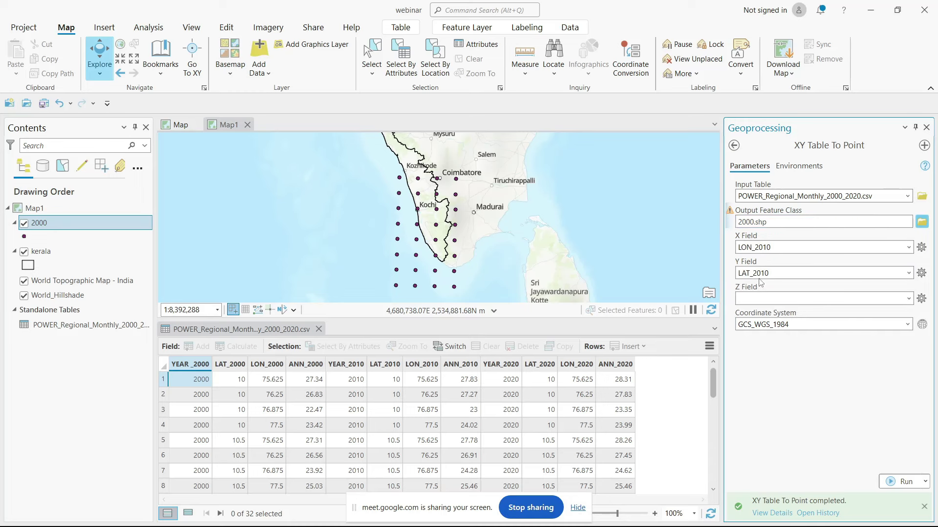
left_click(922, 222)
type("2010")
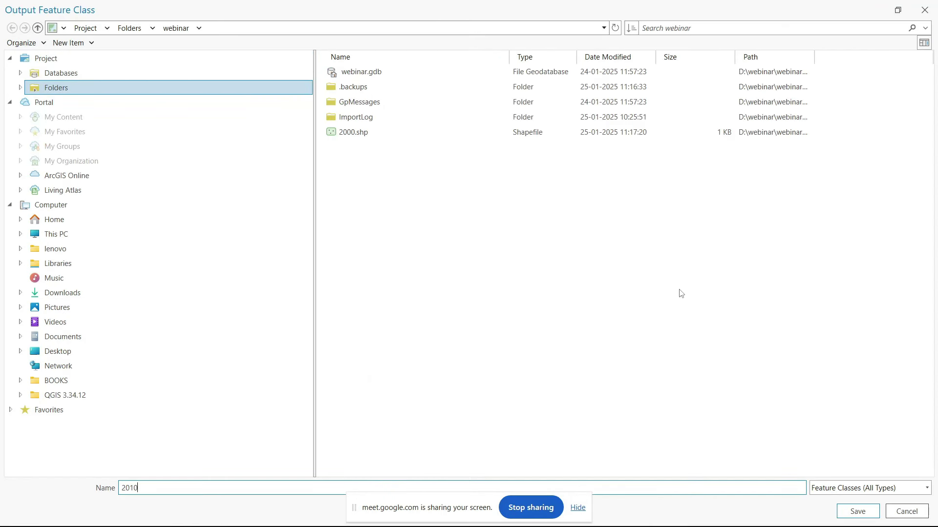
left_click(857, 511)
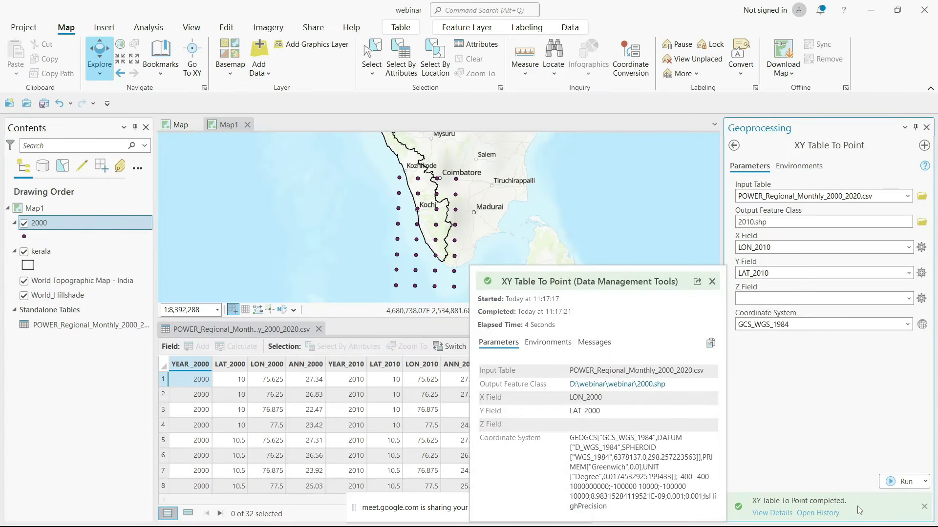
left_click(904, 482)
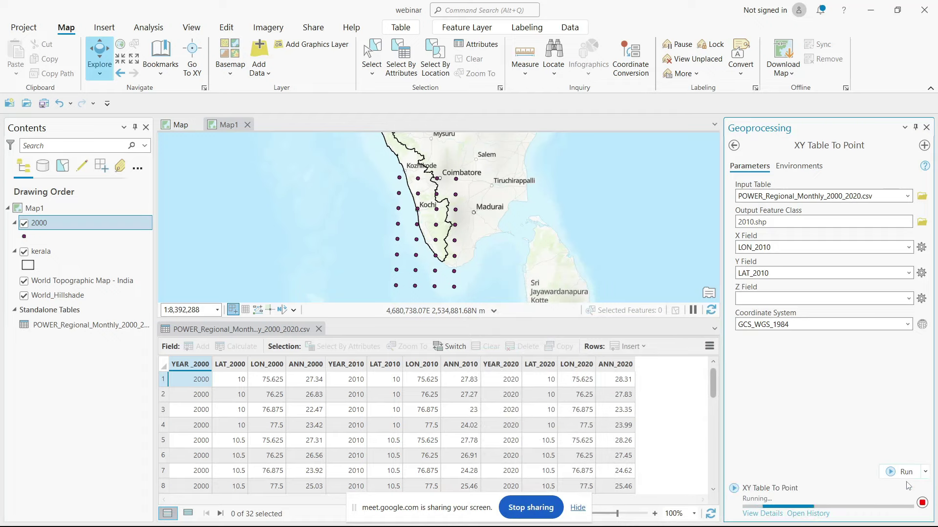
Step: Run XY Table To Point with LON_2020 as X field and LAT_2020 as Y field, saving the output as 2020
left_click(922, 221)
type("20")
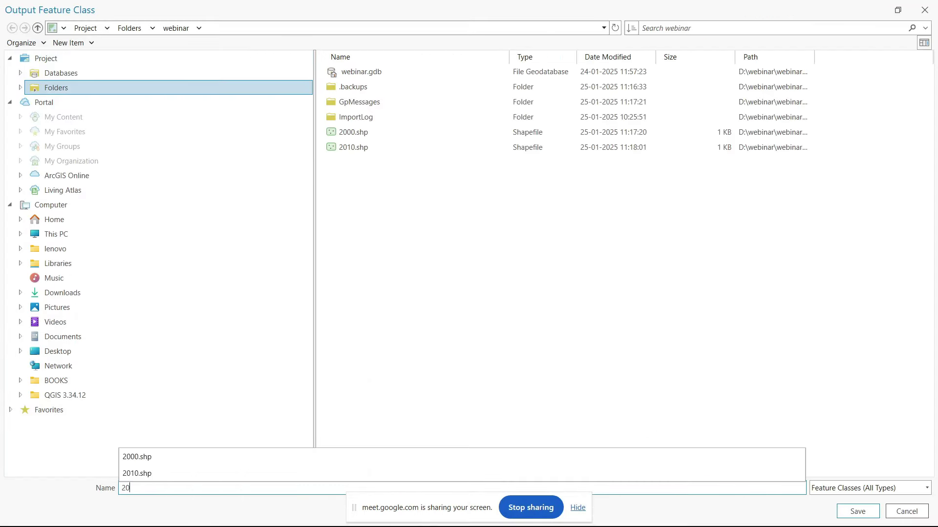
type("20")
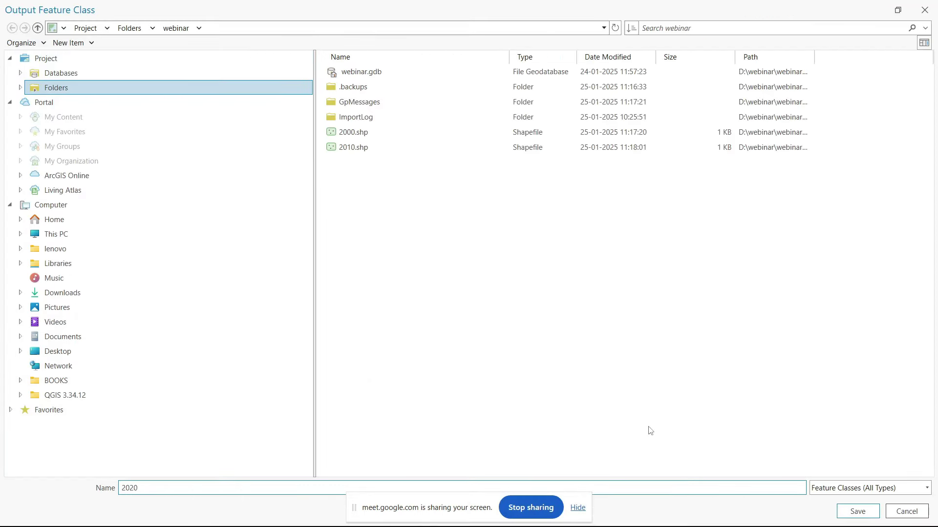
left_click(858, 511)
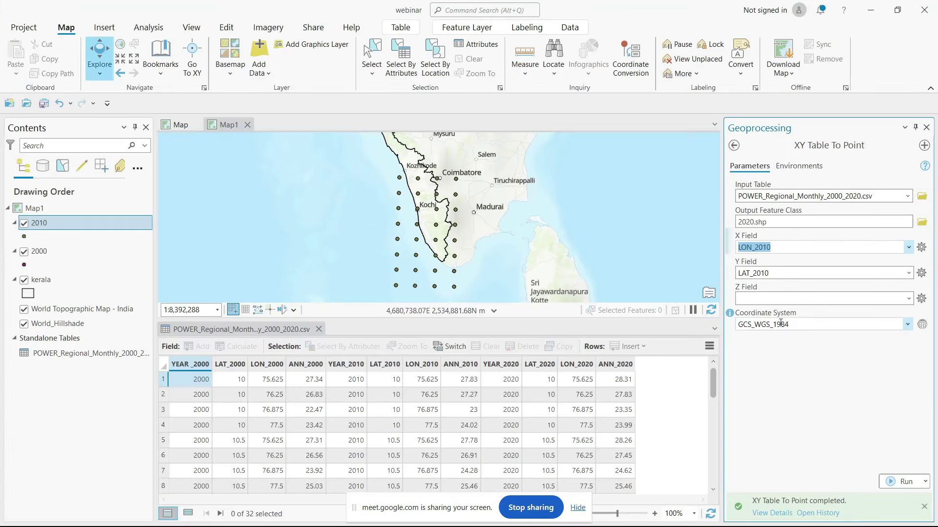
left_click(908, 247)
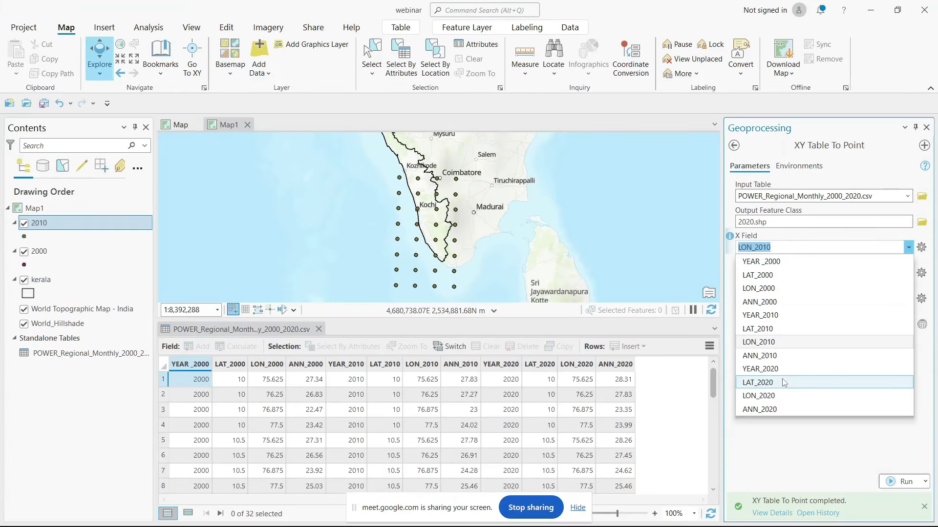
left_click(759, 396)
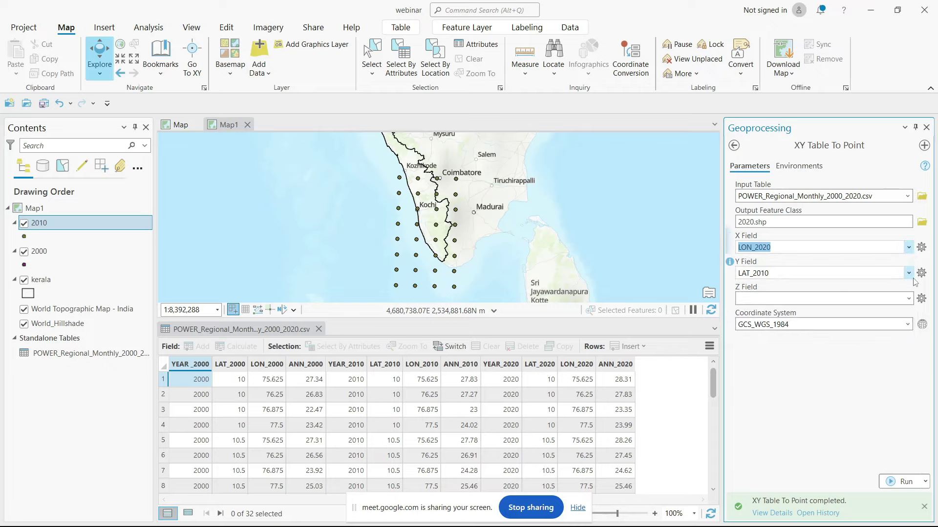
left_click(908, 273)
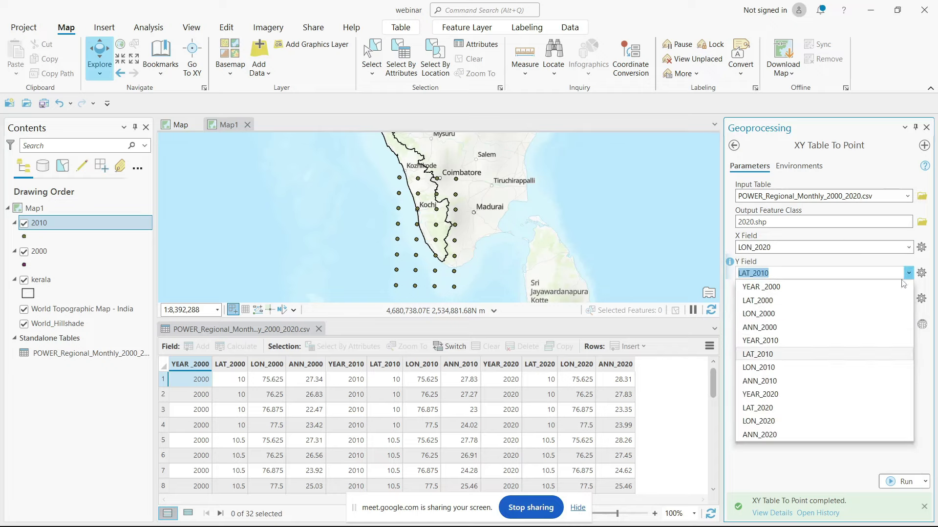
left_click(810, 412)
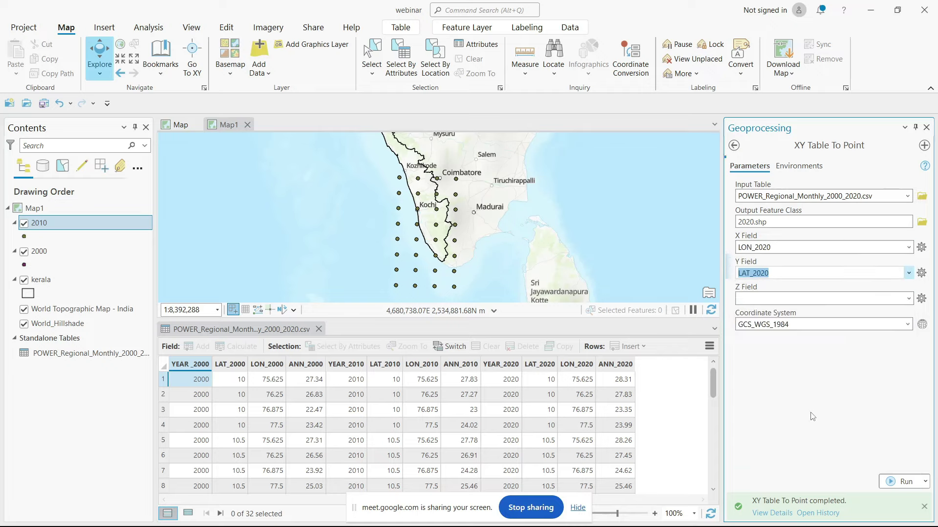
left_click(905, 482)
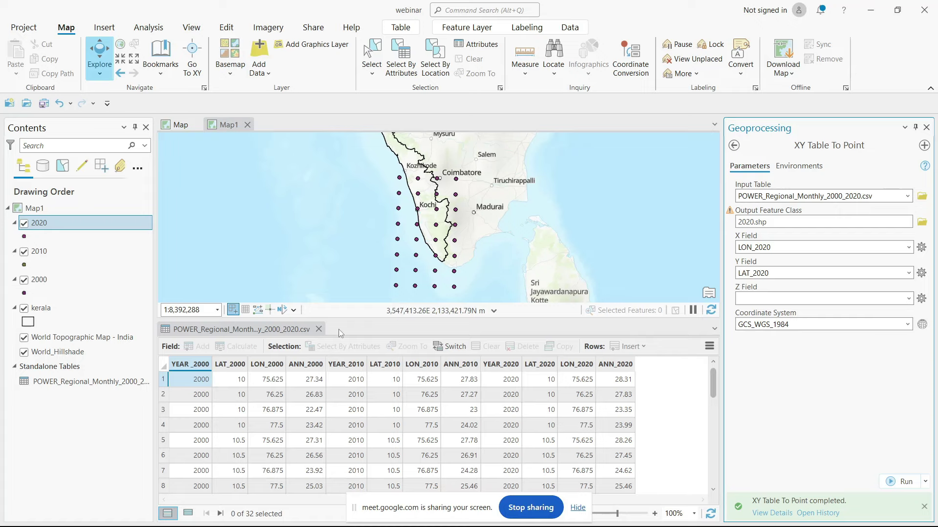
Step: Close the POWER_Regional_Monthly_2000_2020 table view and hide the 2000 and 2010 point layers on the map
left_click(318, 330)
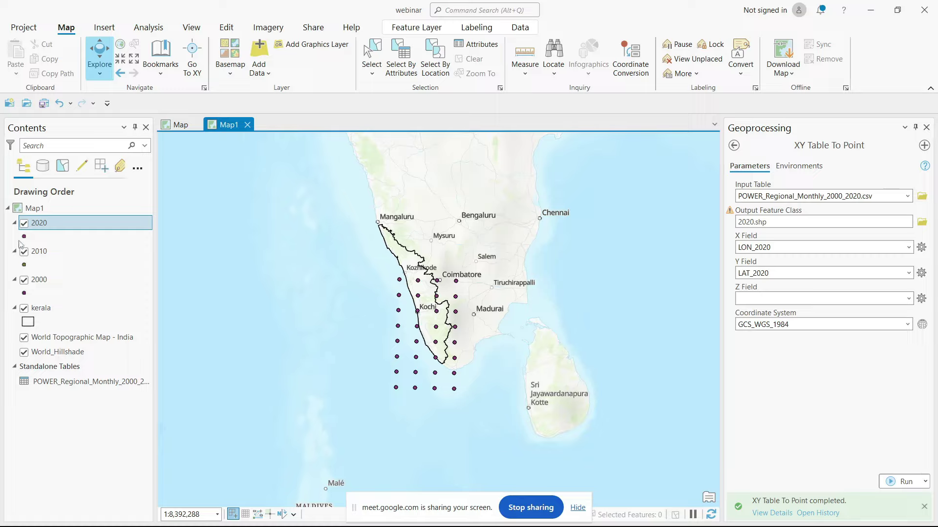
left_click(24, 280)
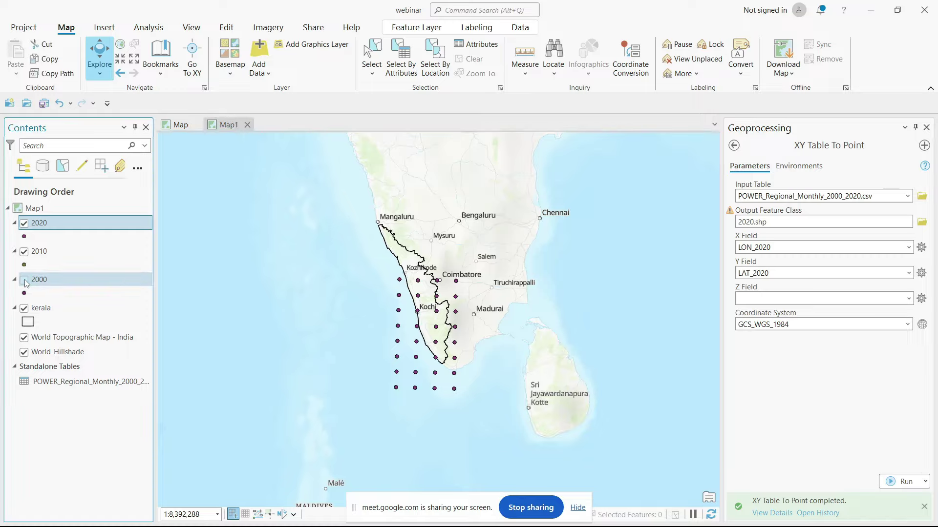
left_click(24, 252)
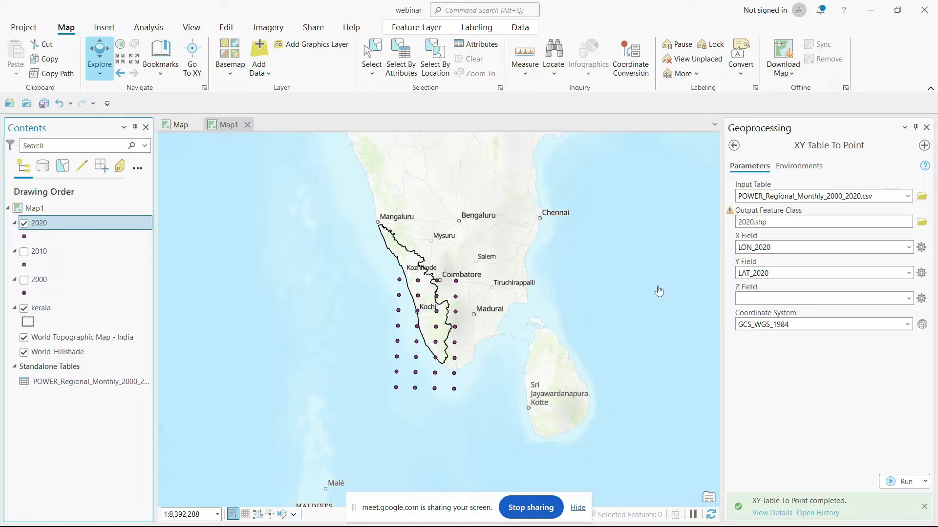
Step: Rerun the XY Table To Point conversion for the 2020 shapefile with the same settings
left_click(902, 486)
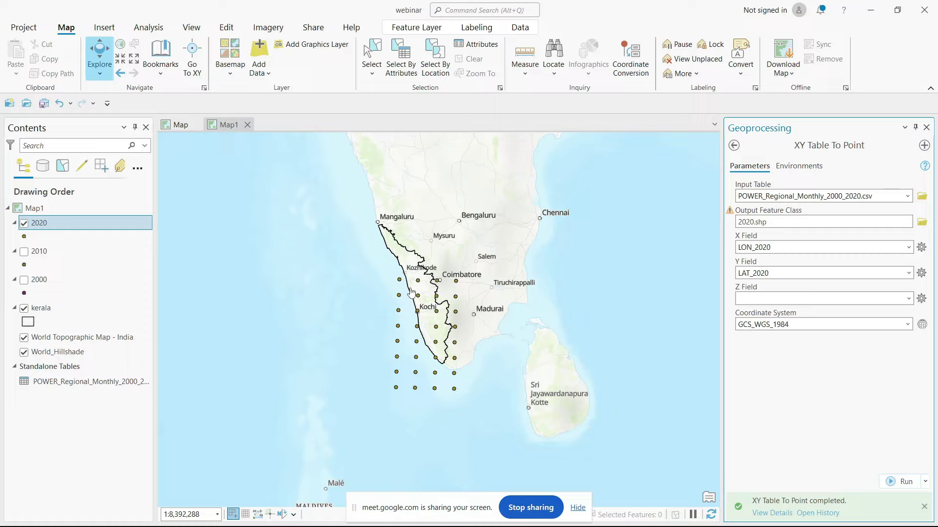
Step: Search the geoprocessing tools for "clip" and open the Analysis Tools Clip tool in batch mode
left_click(735, 146)
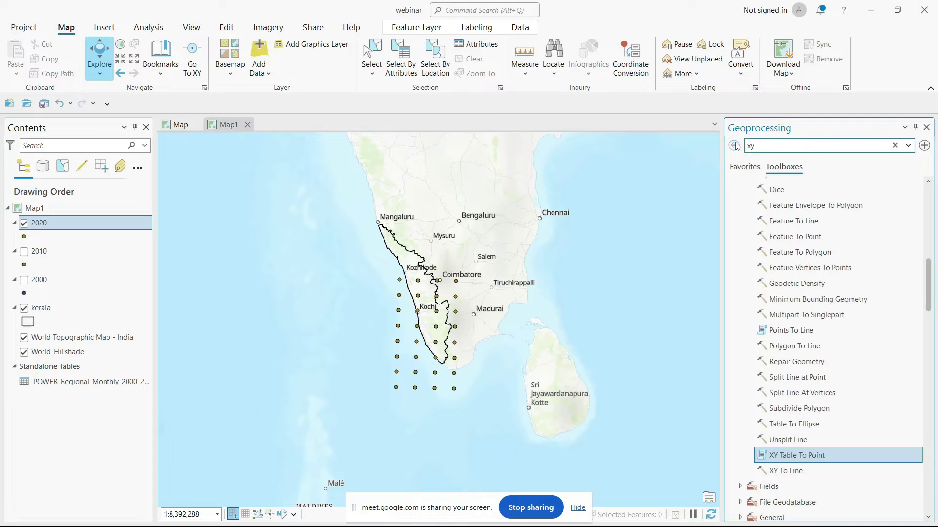
key("BackSpace")
key("BackSpace")
type("clip")
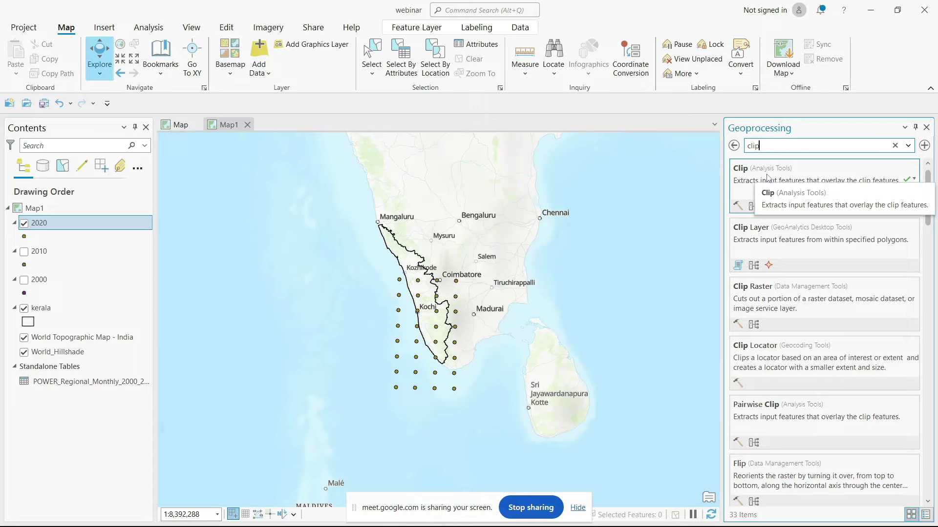
right_click(767, 177)
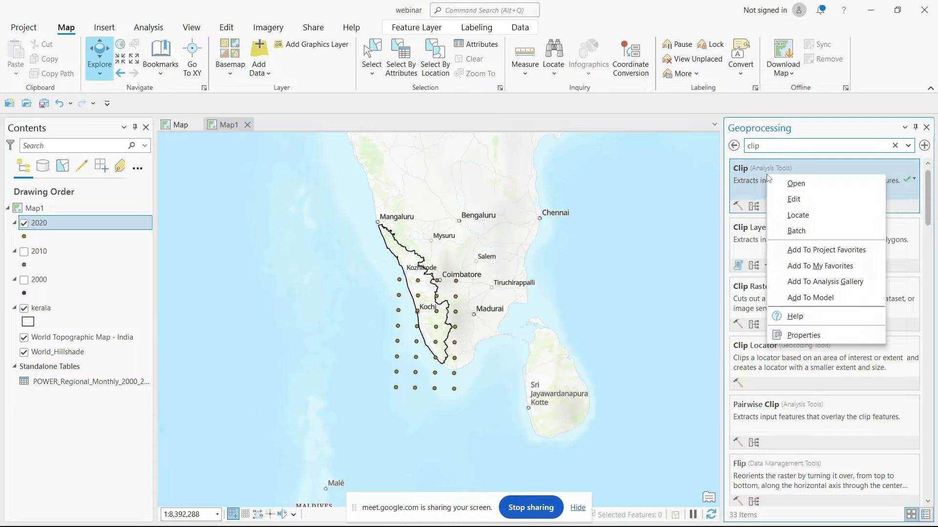
left_click(785, 234)
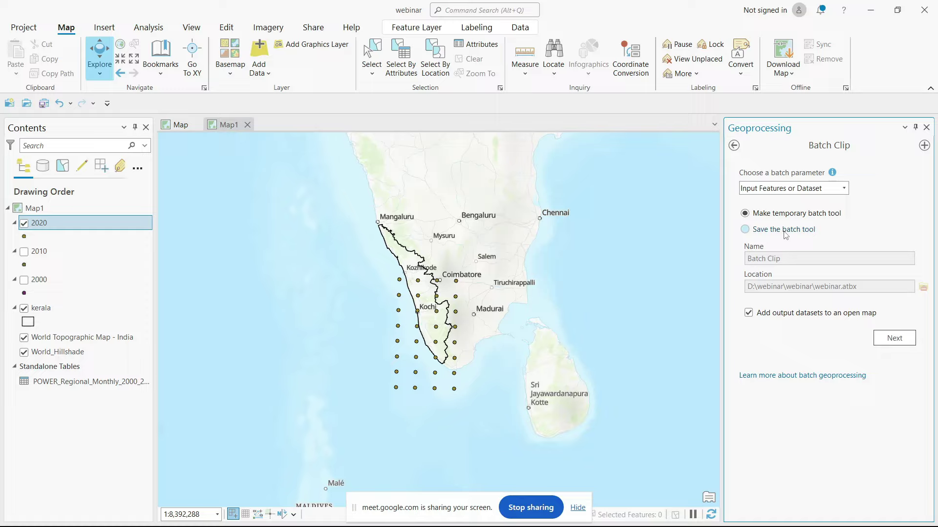
Step: Continue with a temporary batch tool and add the 2000, 2010 and 2020 layers as batch input features
left_click(892, 341)
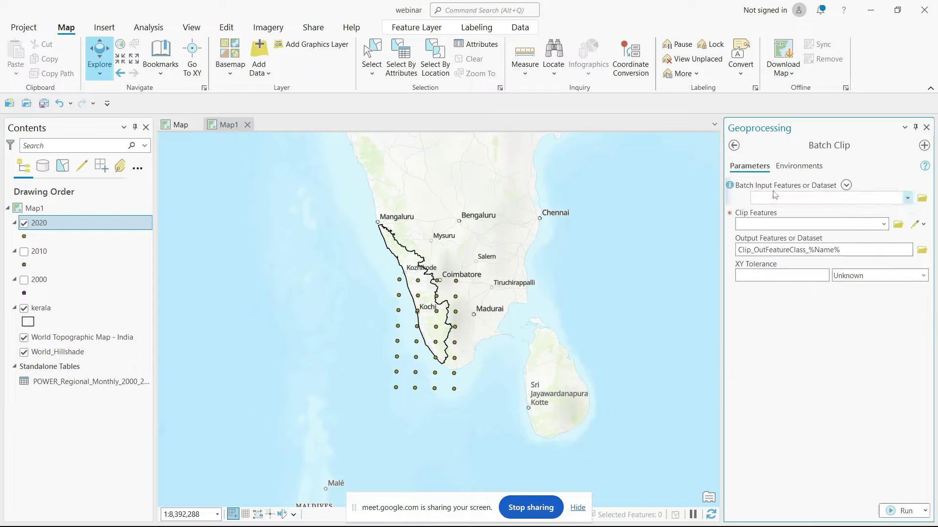
left_click(846, 185)
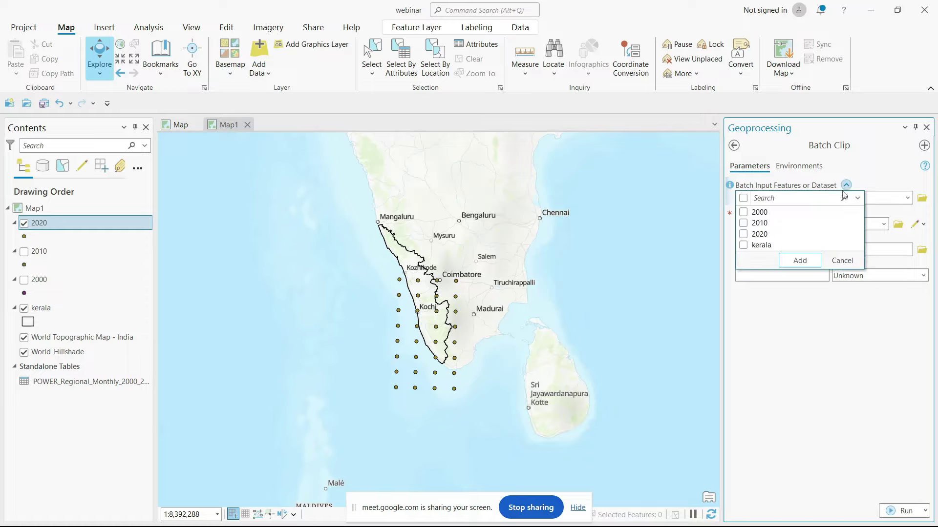
left_click(743, 212)
left_click(743, 223)
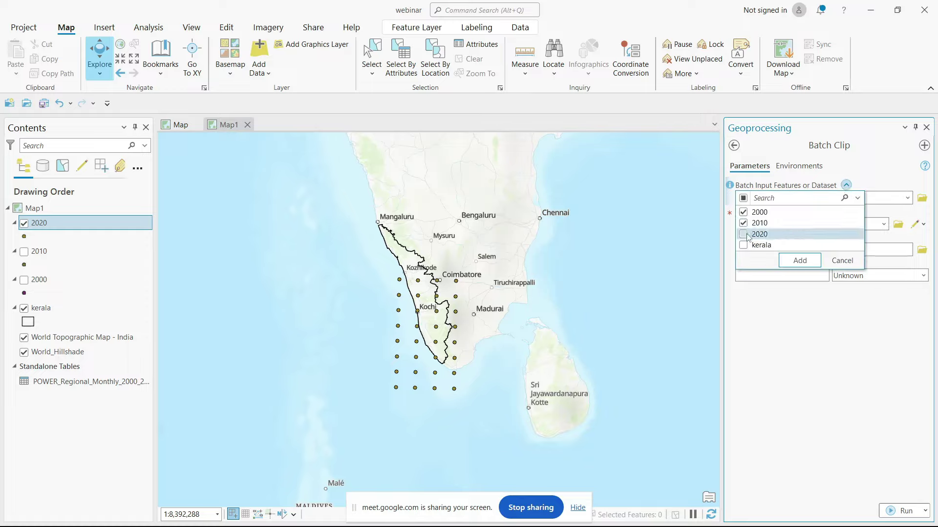
left_click(743, 234)
left_click(787, 261)
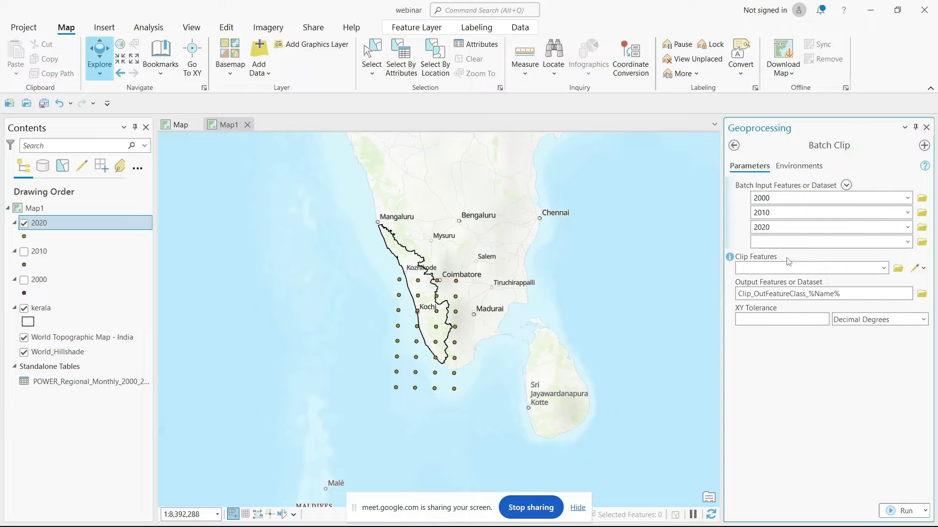
Step: Run Batch Clip with kerala as the clip features, saving the output as clip in the webinar folder
left_click(884, 269)
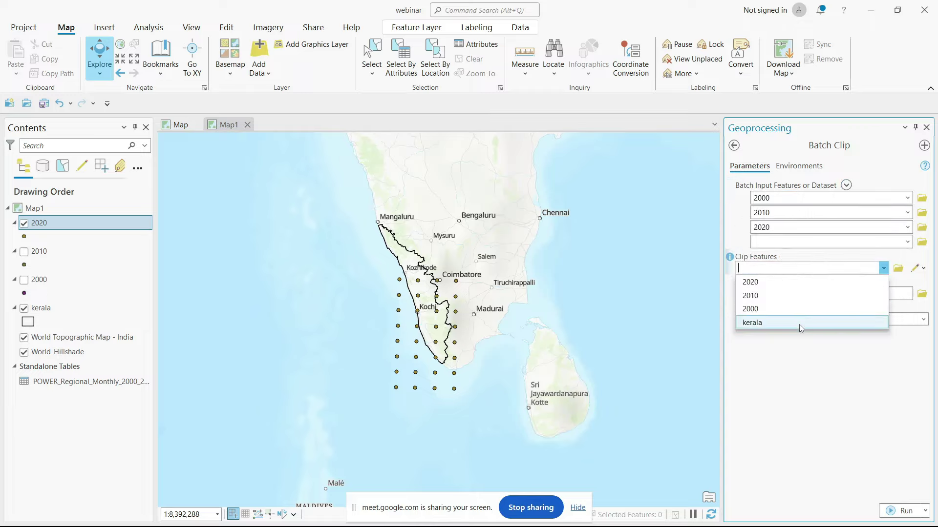
left_click(798, 323)
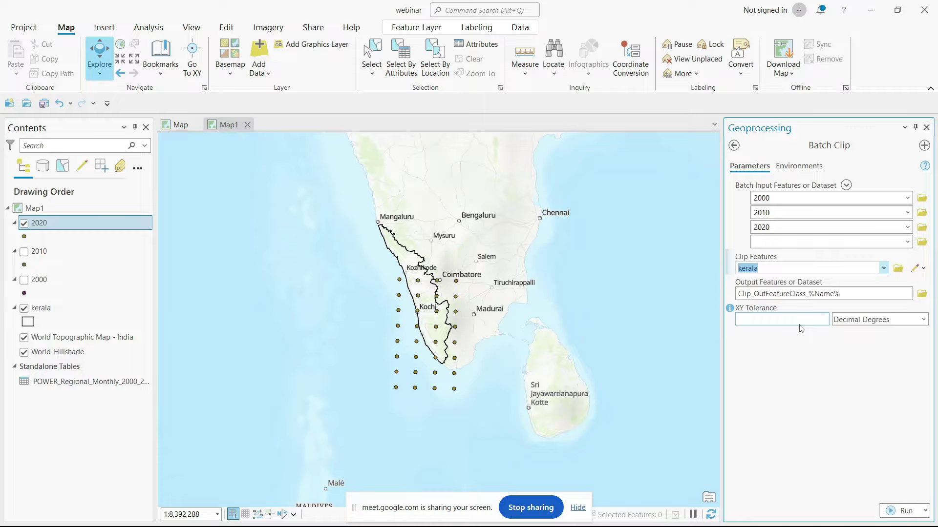
left_click(921, 294)
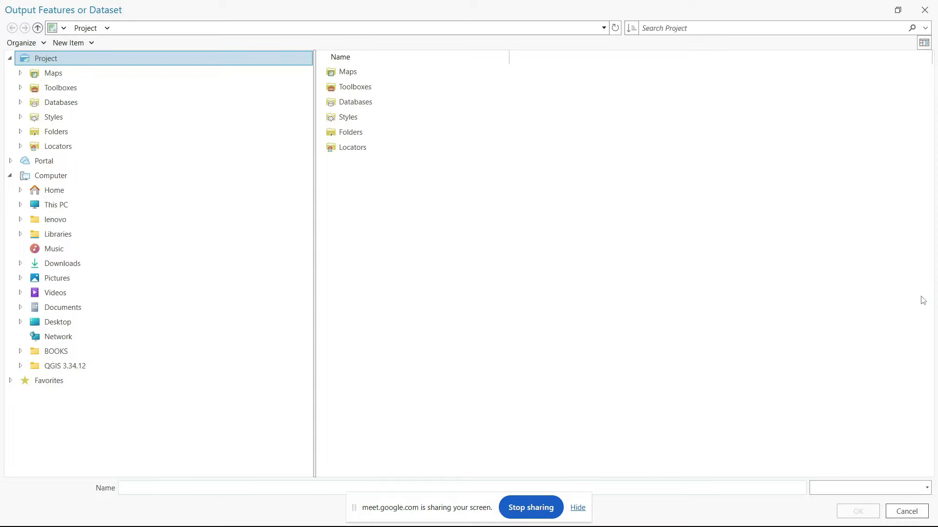
left_click(330, 485)
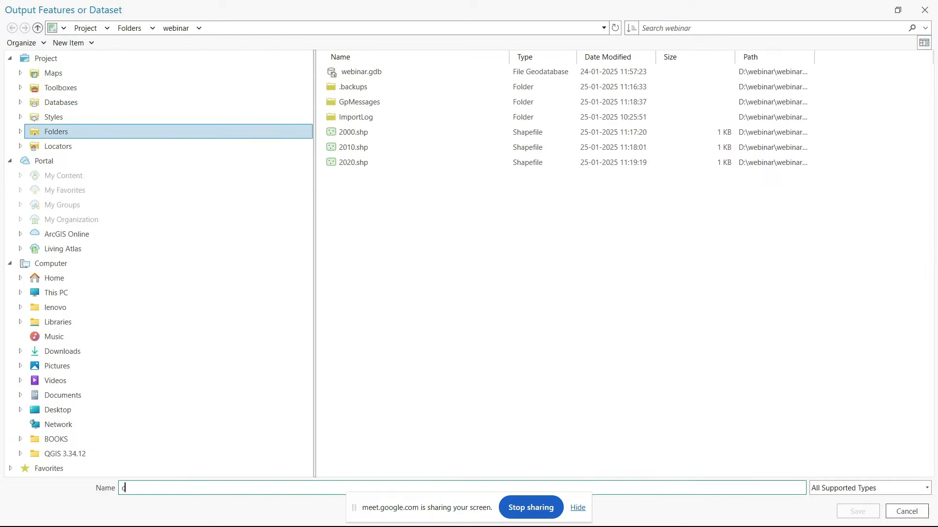
type("clip")
left_click(856, 511)
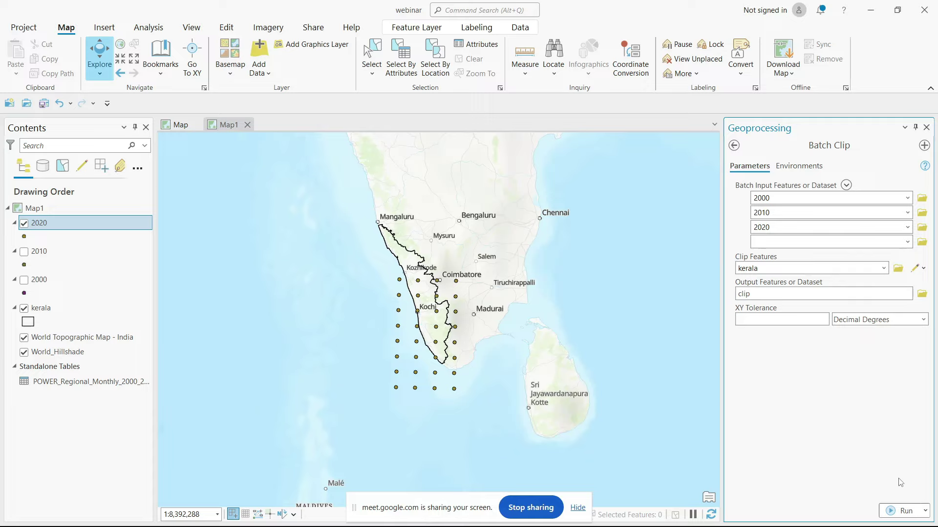
left_click(910, 518)
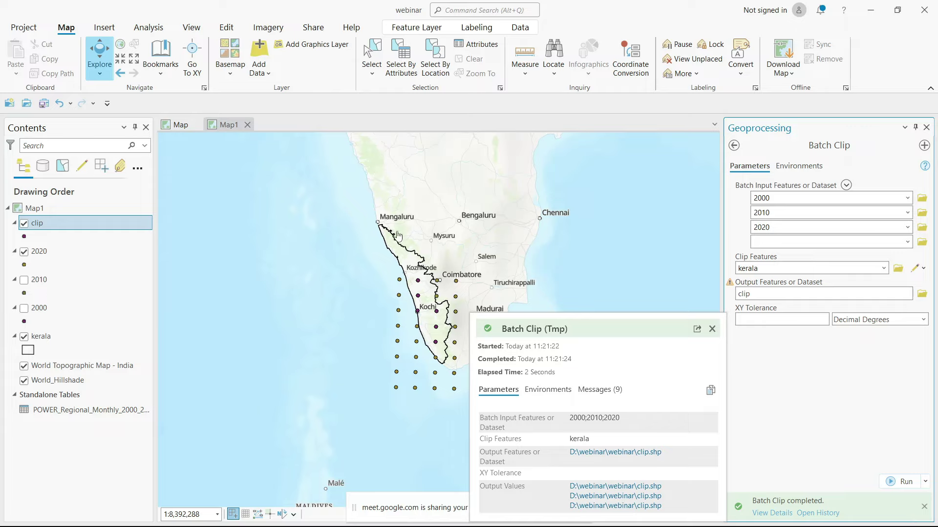
Step: Hide the 2020 point layer and view the clipped points within the Kerala boundary up close
left_click(24, 251)
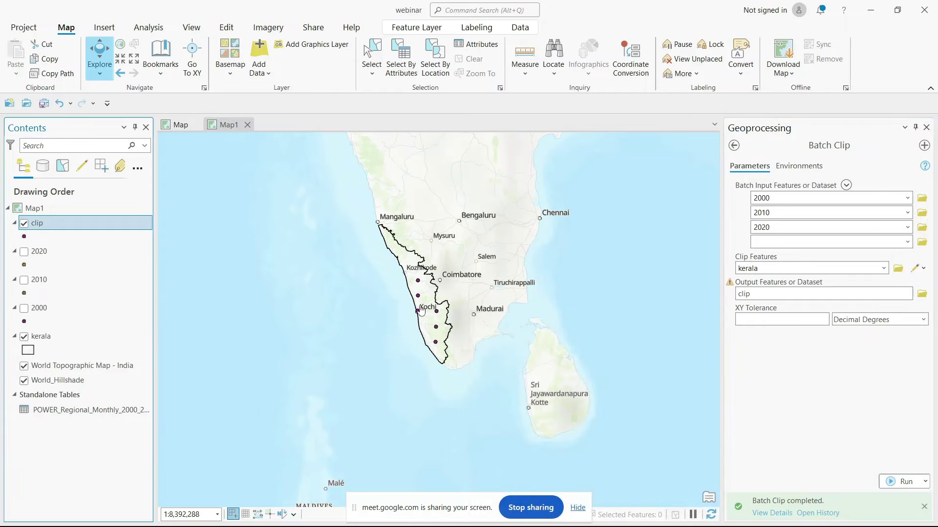
scroll(421, 309, "up", 1)
left_click_drag(421, 310, 387, 287)
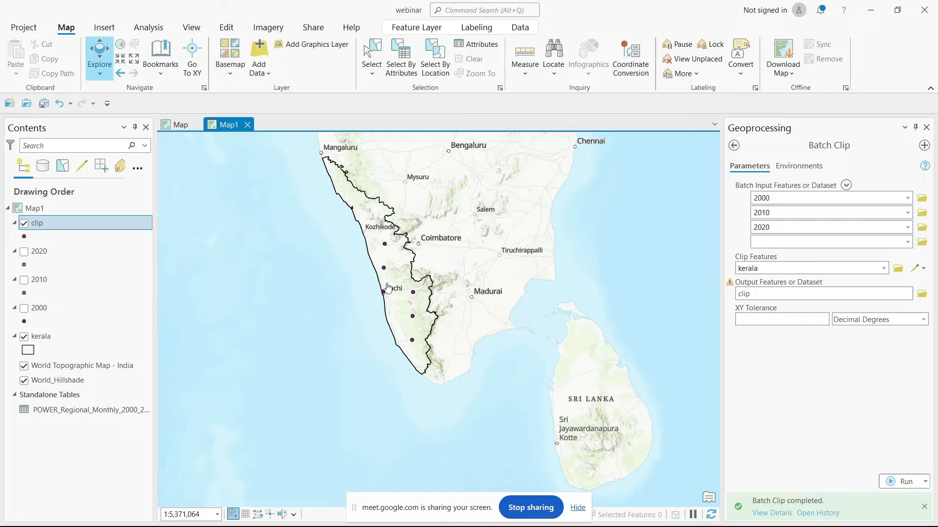
Step: Search the geoprocessing tools for "idw" and open the IDW tool from the Spatial Analyst Interpolation toolset
left_click(734, 144)
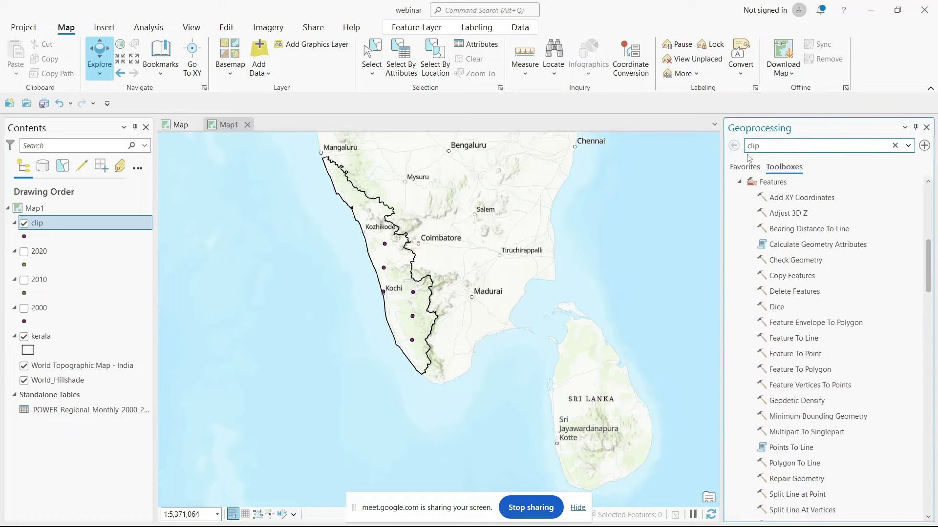
double_click(792, 145)
type("id")
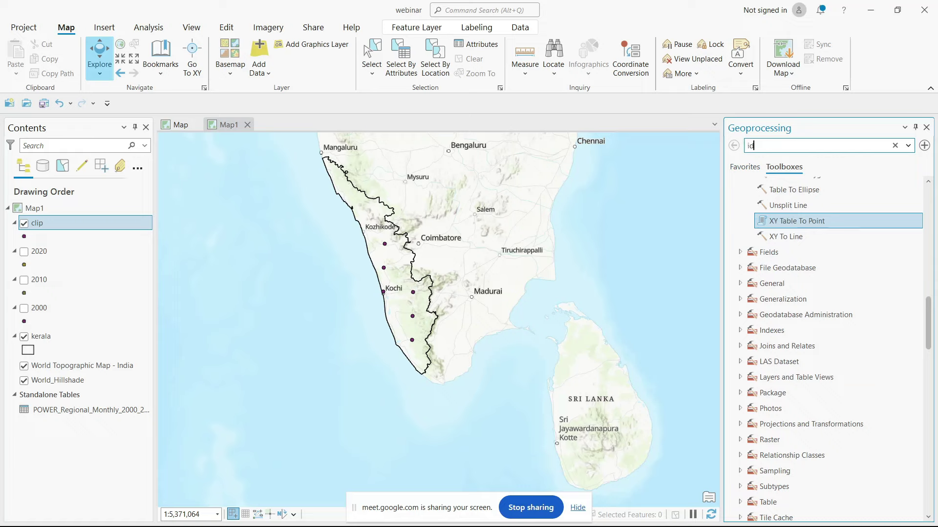
type("e")
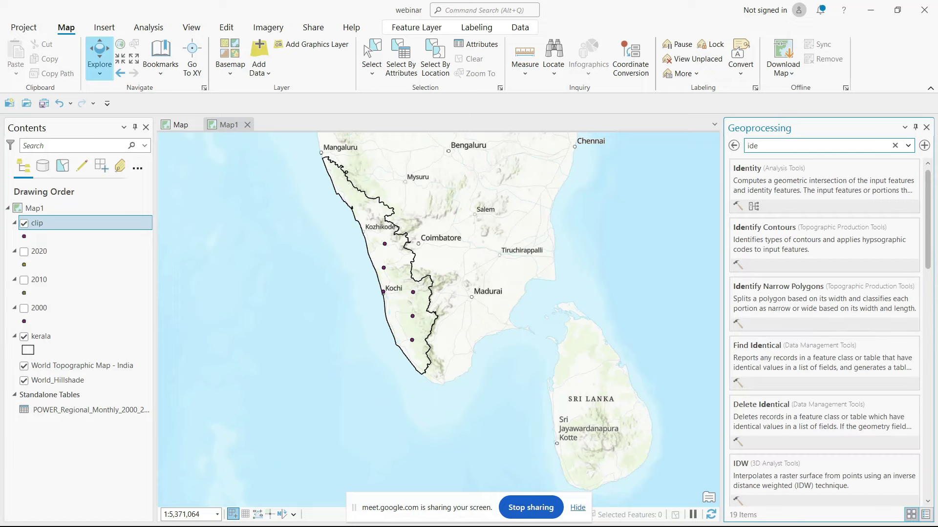
key("BackSpace")
type("w")
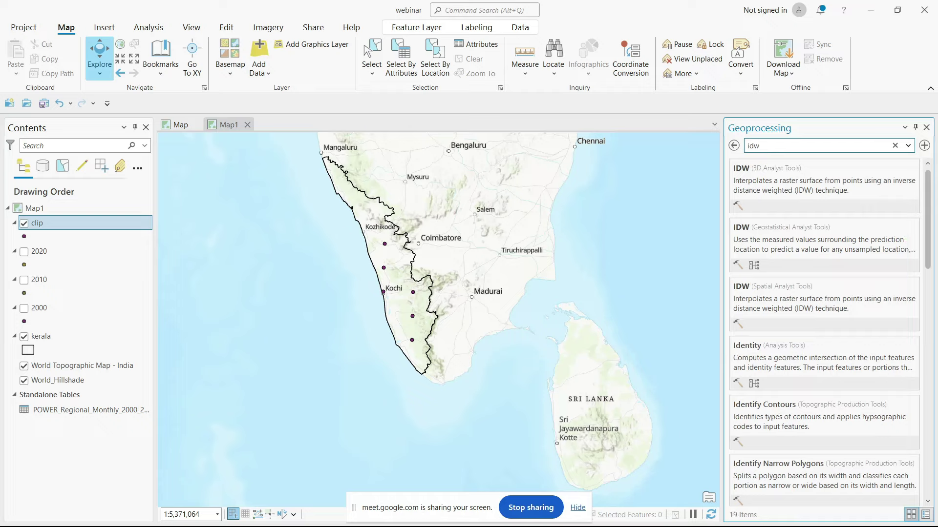
left_click(763, 300)
left_click(733, 145)
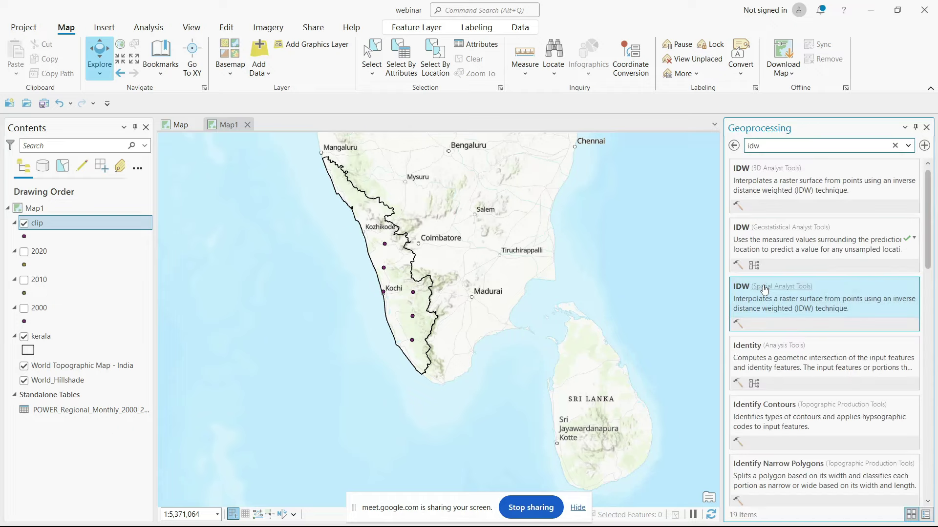
left_click(764, 287)
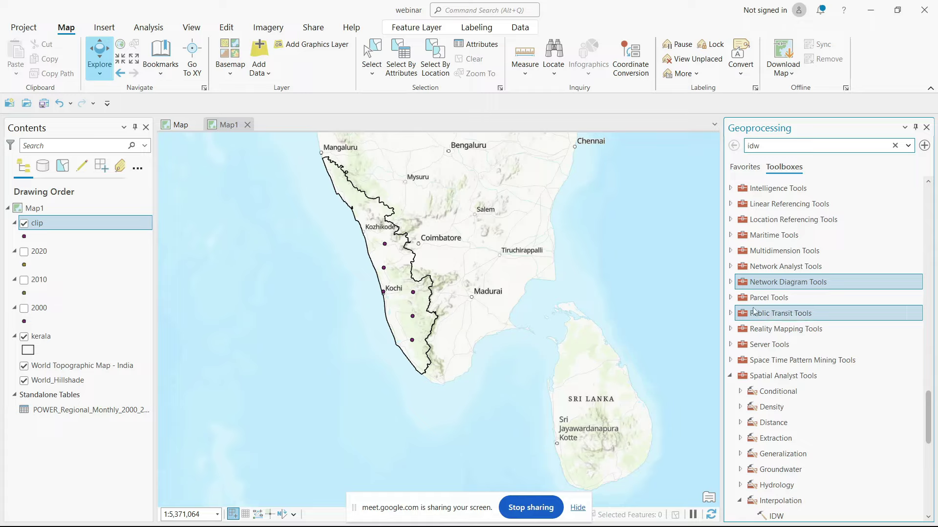
scroll(760, 325, "down", 1)
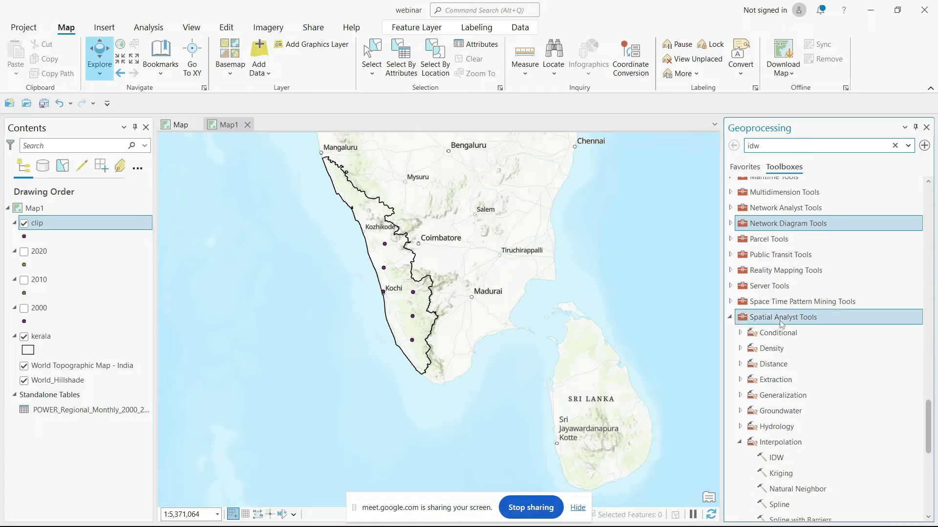
left_click(774, 458)
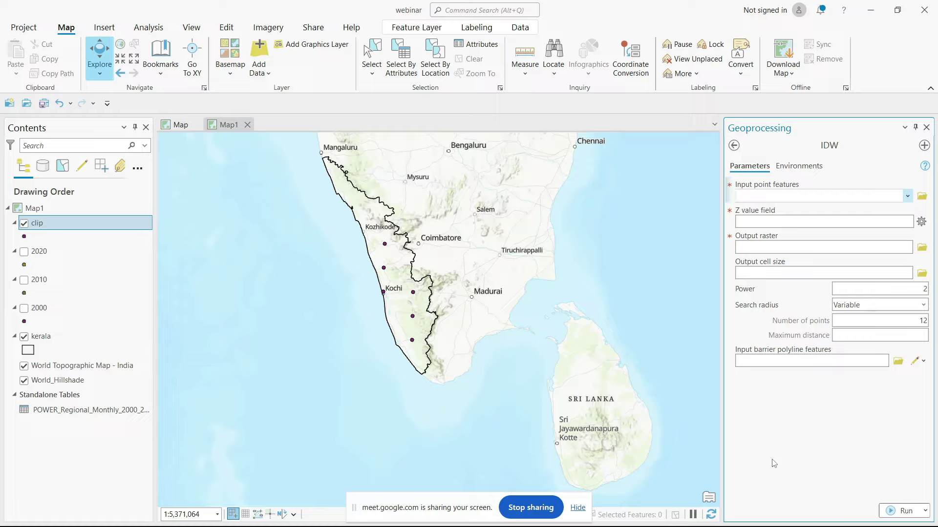
Step: Set the IDW input points to clip, the Z value field to ANN_2000 and the output raster to annual_2000
left_click(907, 200)
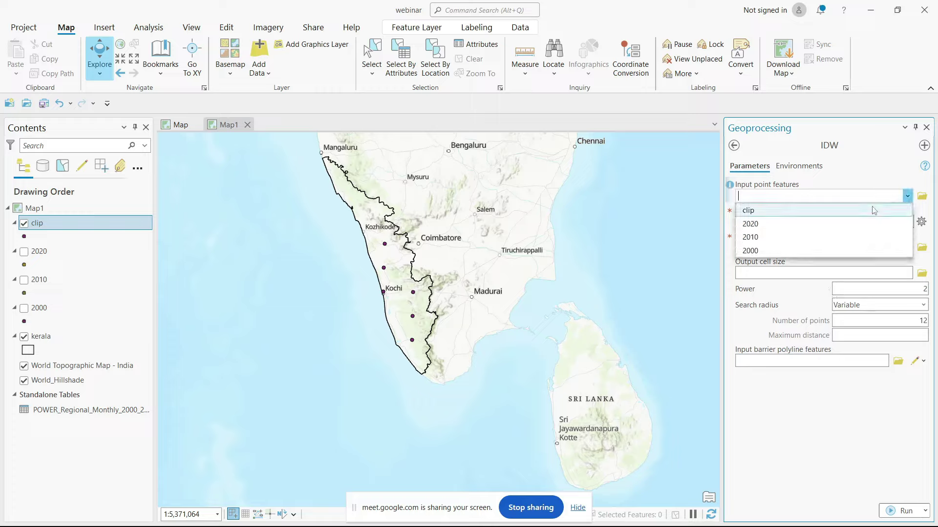
left_click(769, 212)
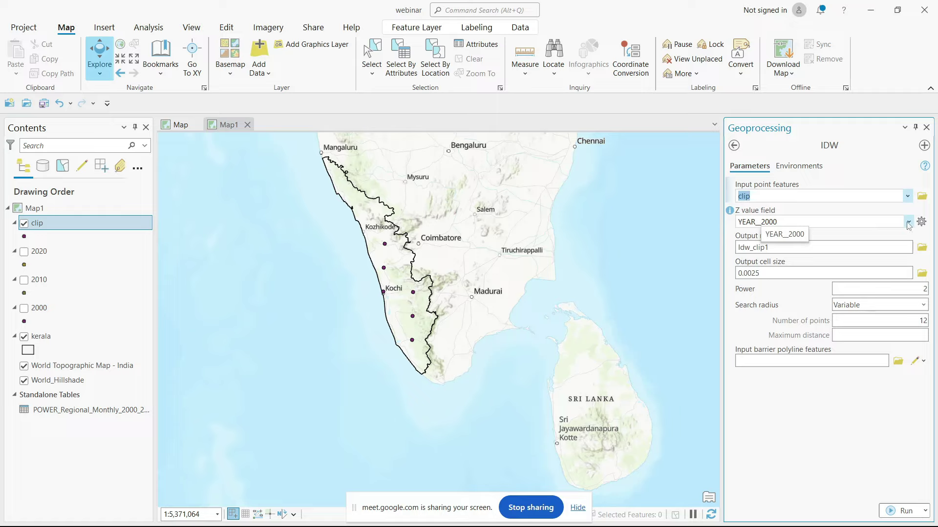
left_click(887, 224)
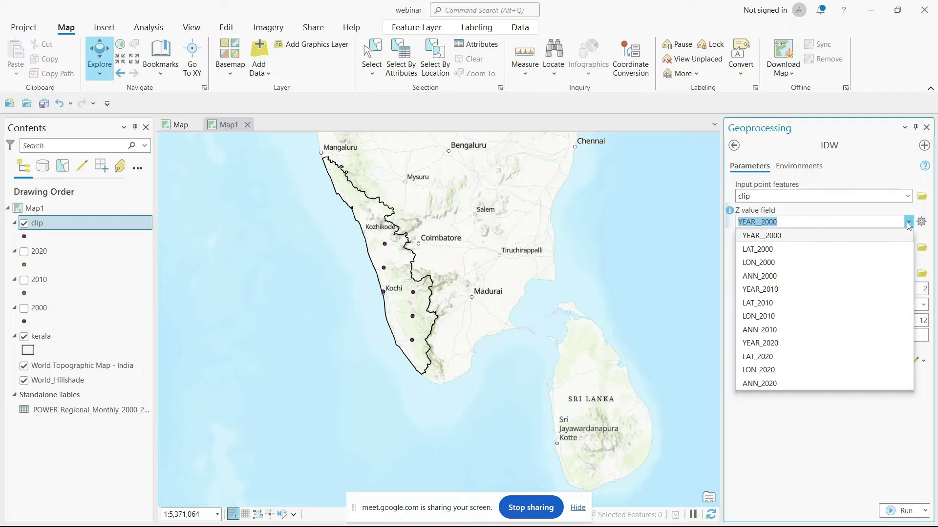
left_click(798, 275)
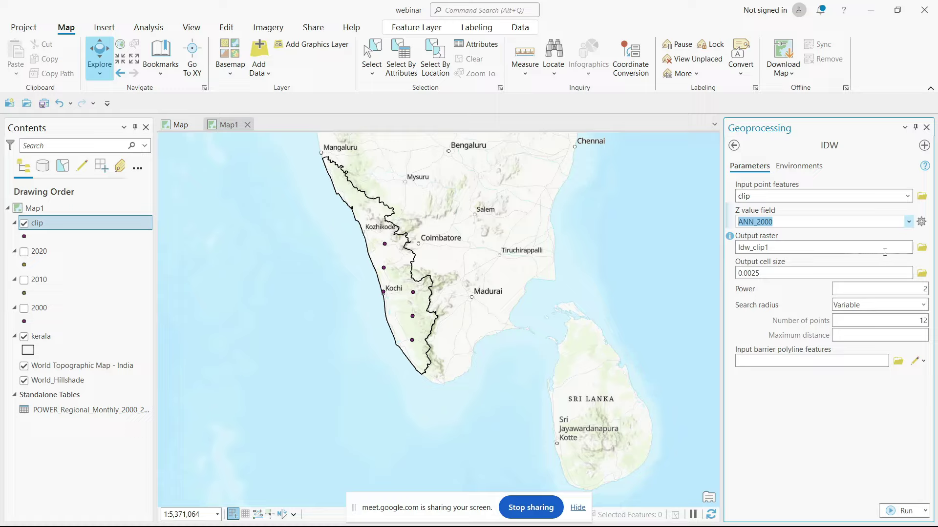
left_click(922, 248)
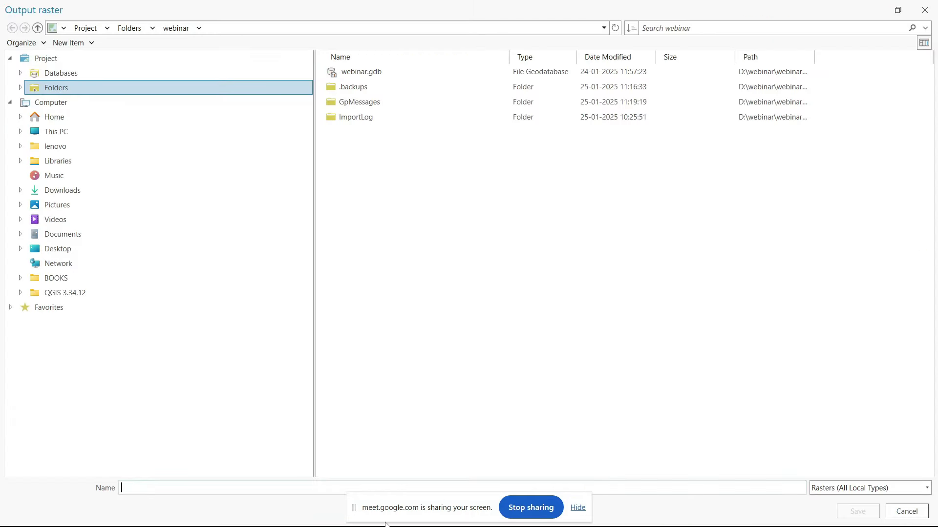
type("annua")
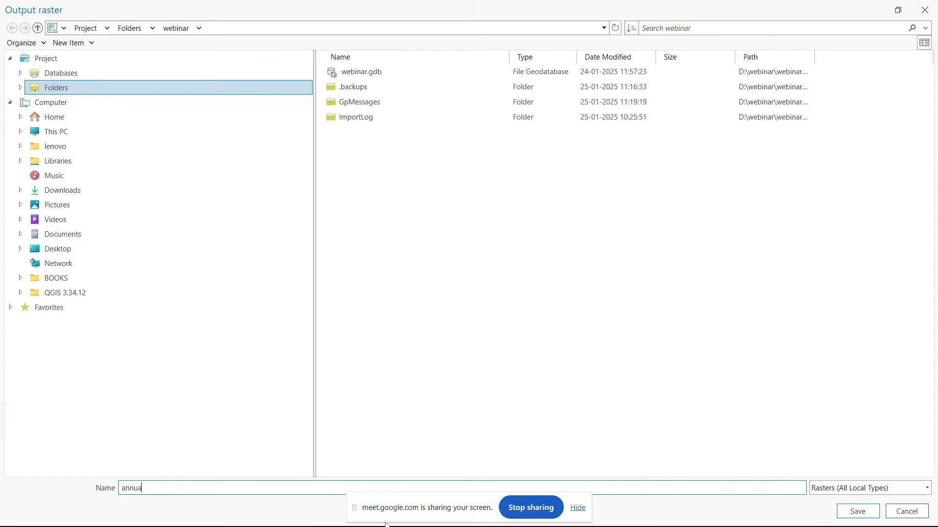
type("l_2000")
left_click(861, 512)
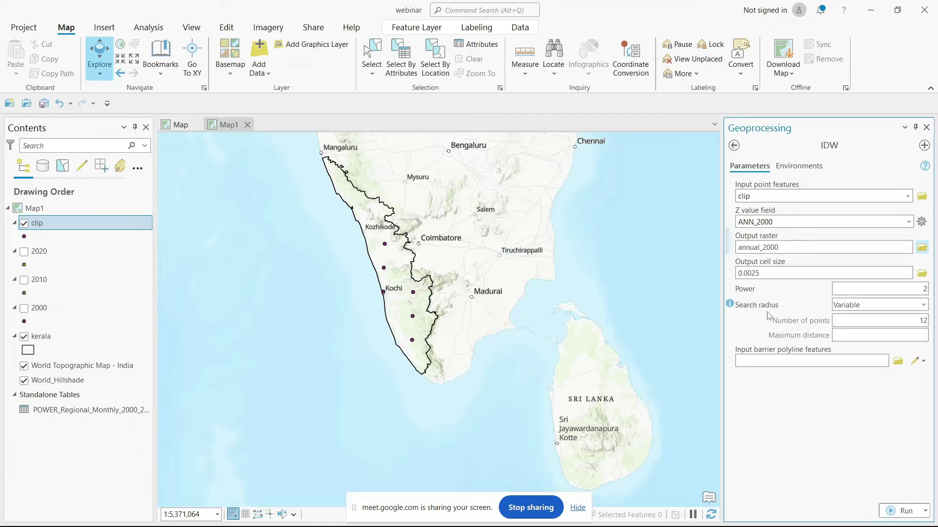
Step: Set the output coordinate system in the IDW environments to WGS 1984
left_click(782, 167)
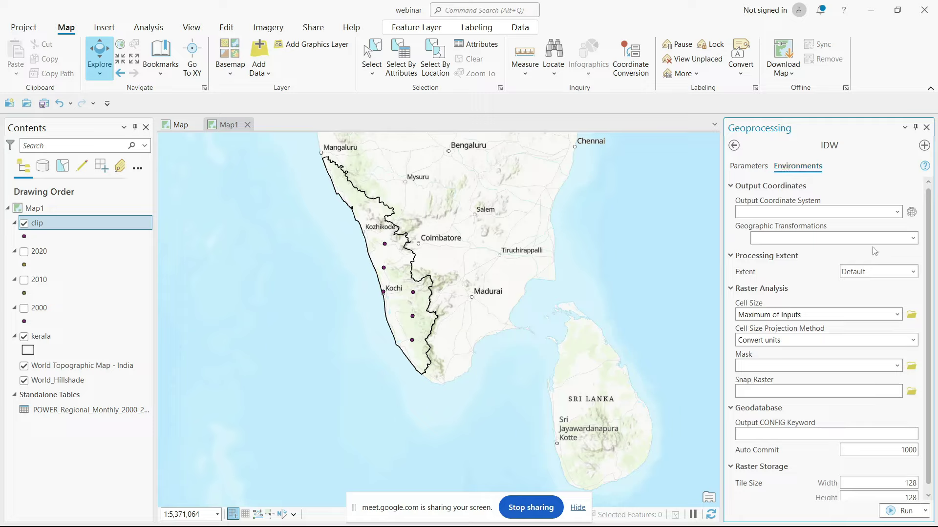
left_click(911, 213)
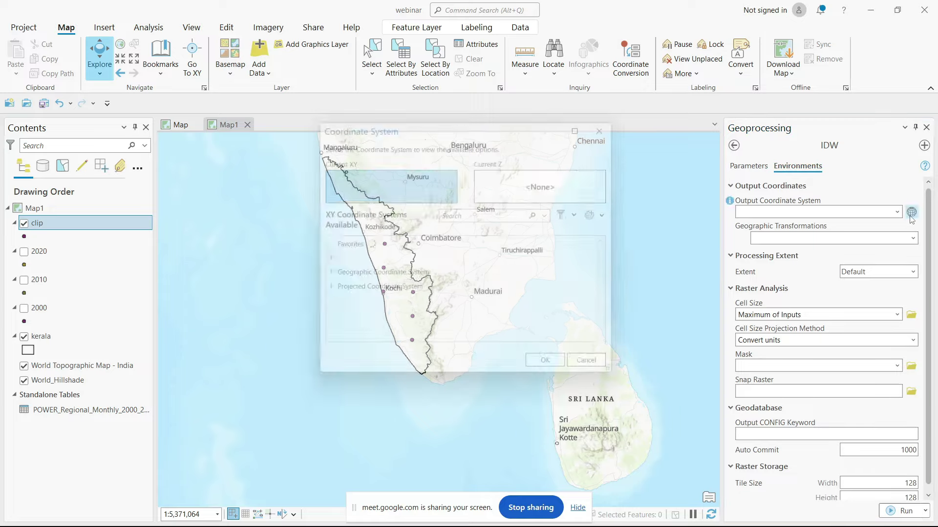
left_click(324, 245)
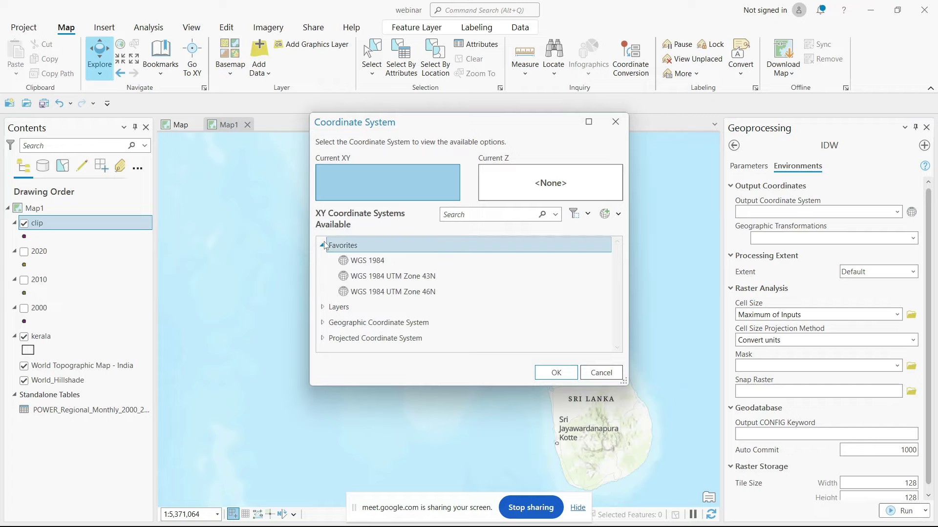
left_click(356, 262)
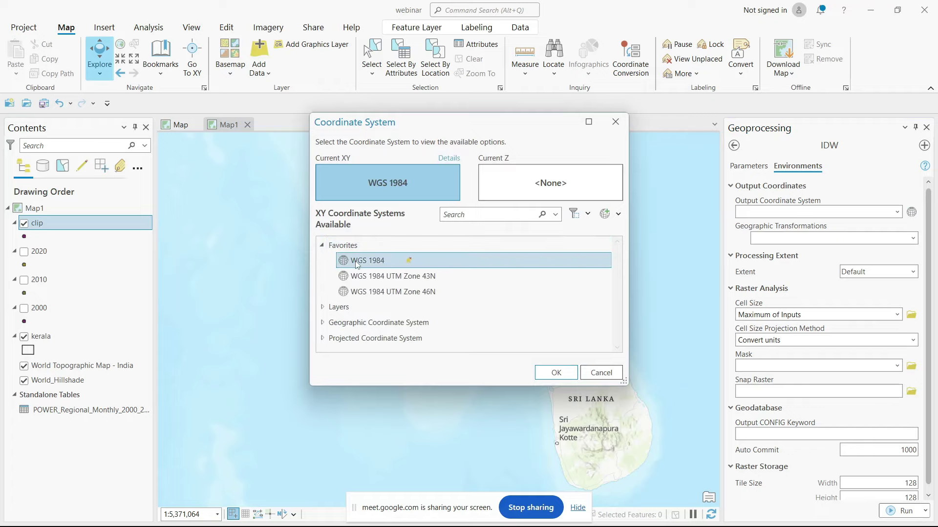
left_click(556, 372)
Step: Set both the processing extent and the raster analysis mask of the IDW tool to the kerala layer
left_click(912, 272)
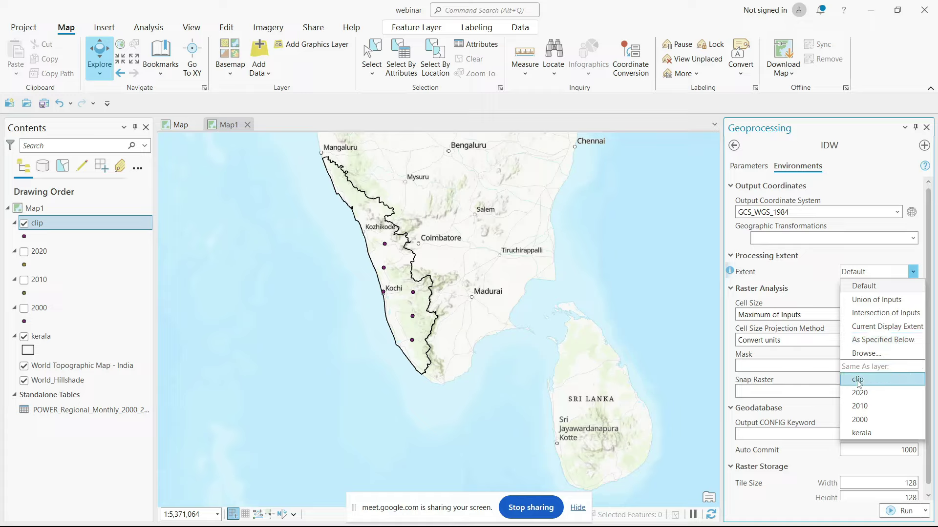
left_click(866, 434)
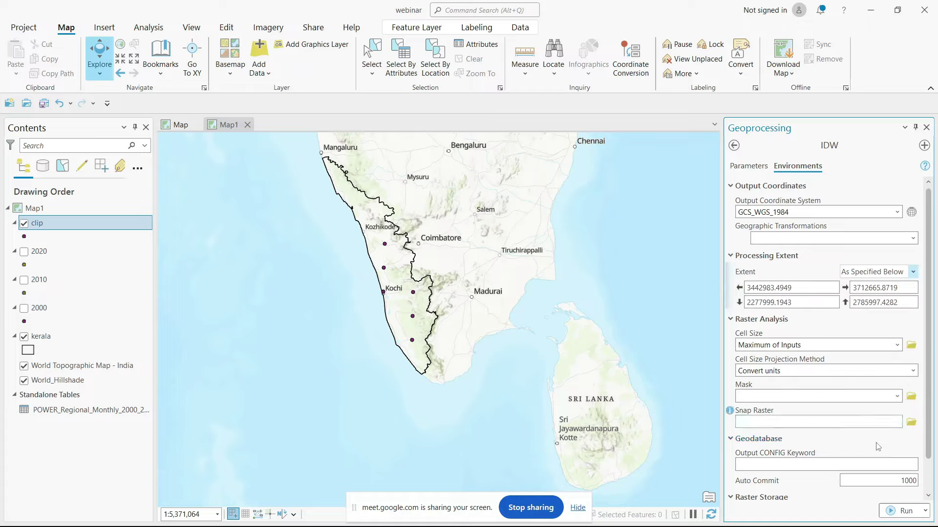
left_click(898, 396)
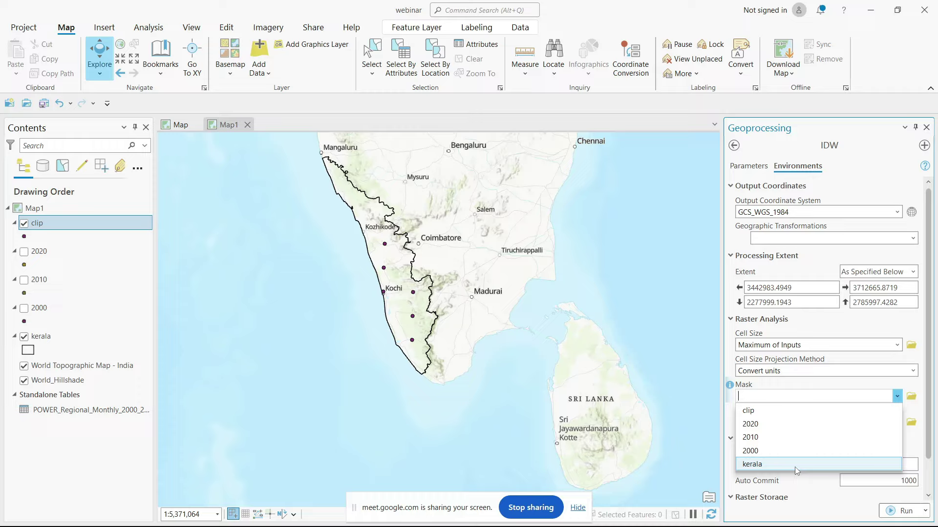
left_click(795, 464)
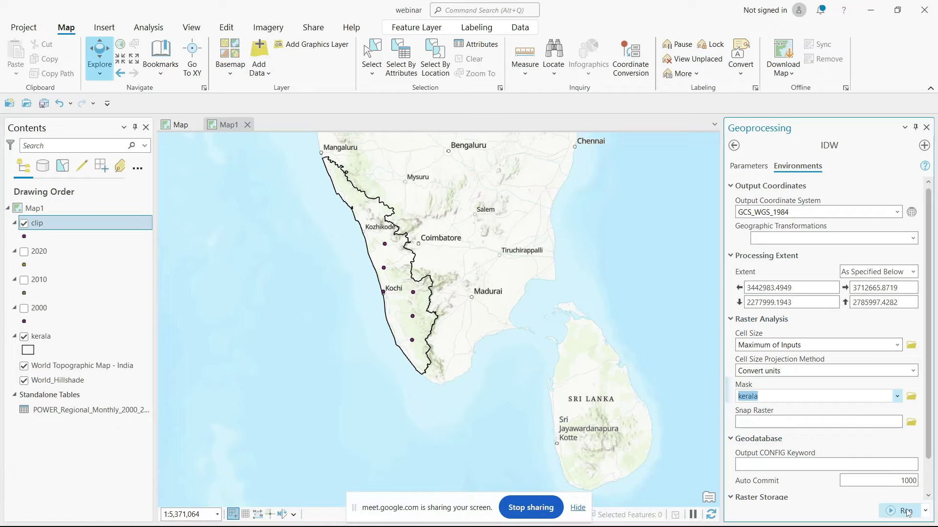
Step: Run the IDW interpolation and apply a yellow-to-red color scheme to the annual_2000 raster
left_click(906, 512)
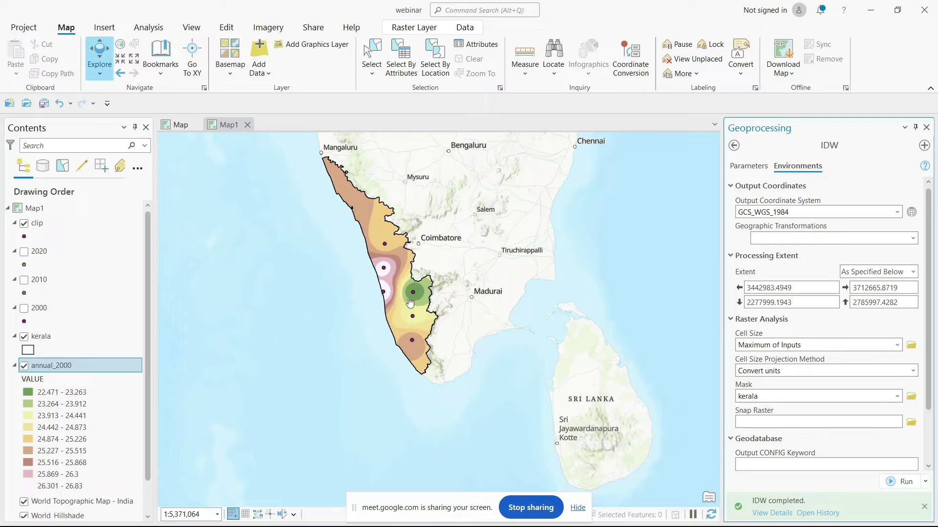
right_click(45, 368)
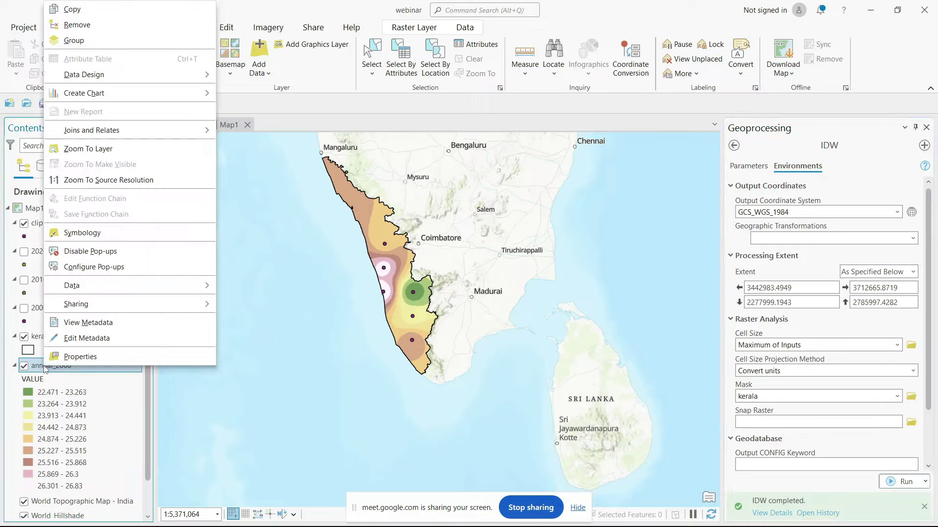
left_click(74, 232)
left_click(834, 300)
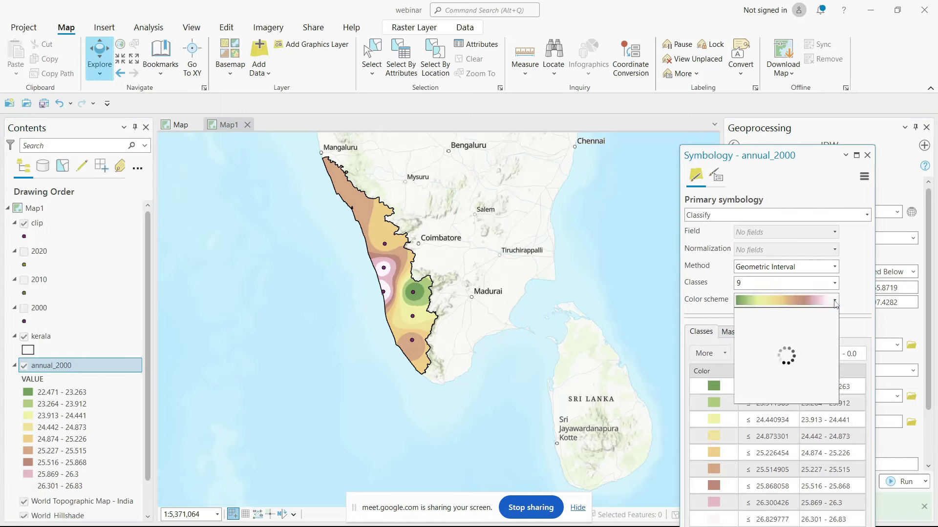
scroll(765, 337, "down", 4)
scroll(766, 335, "down", 6)
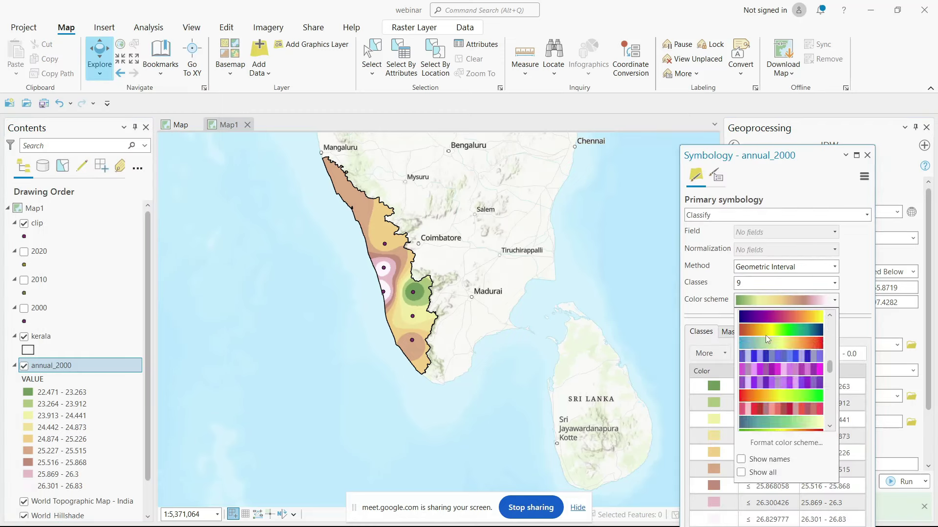
left_click(795, 421)
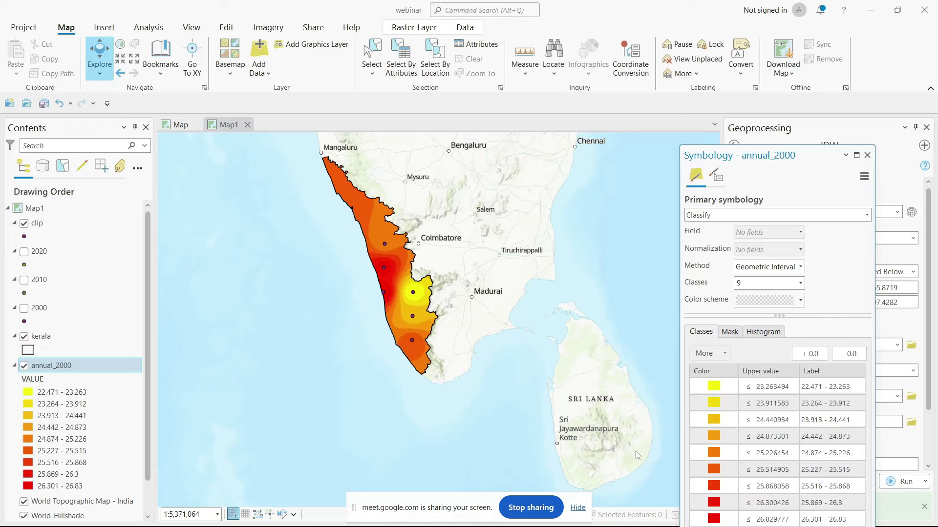
left_click(867, 156)
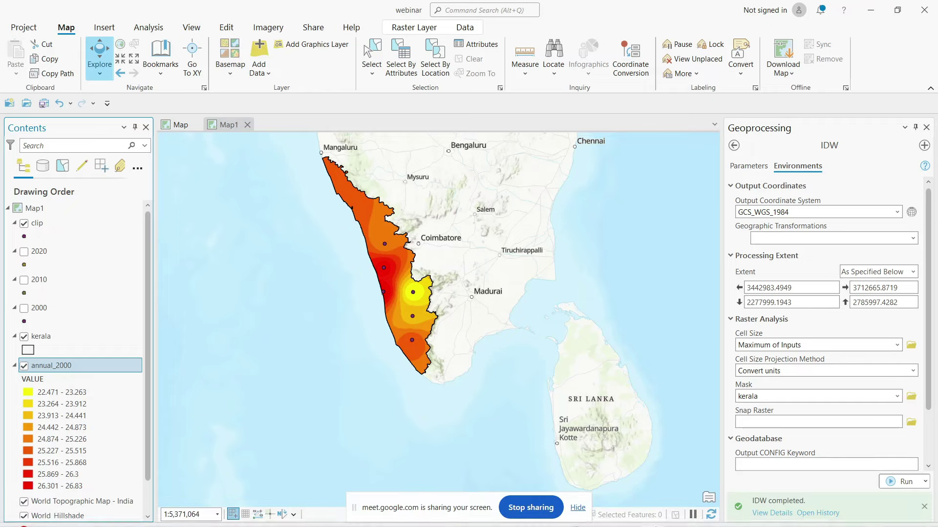
mouse_move(575, 525)
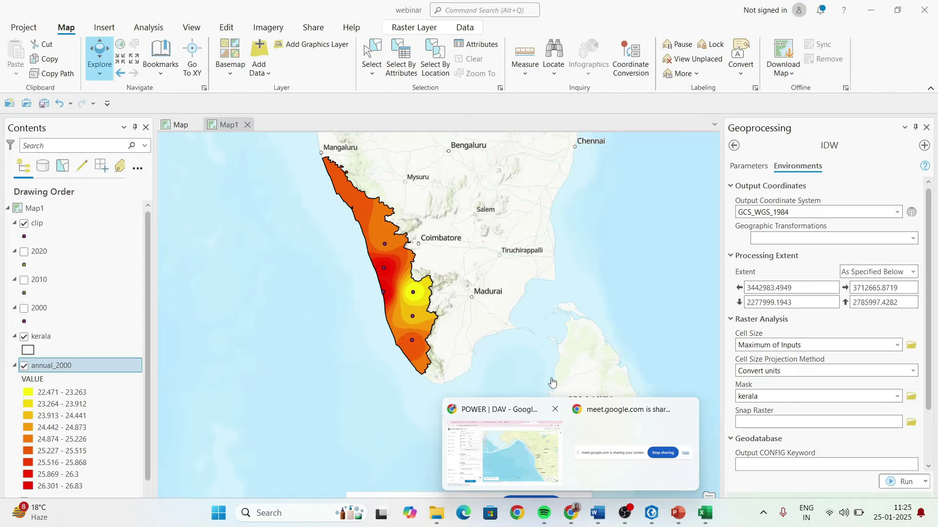
mouse_move(607, 423)
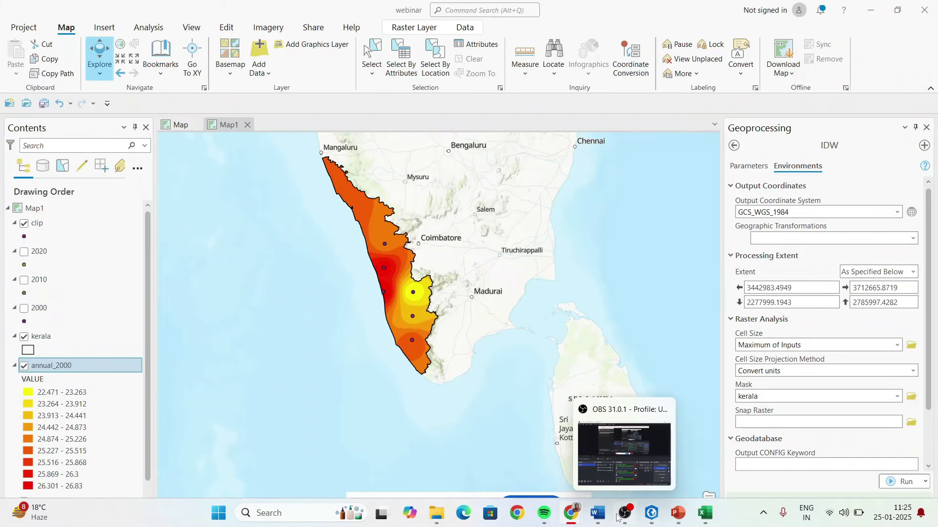
left_click(625, 516)
left_click(618, 516)
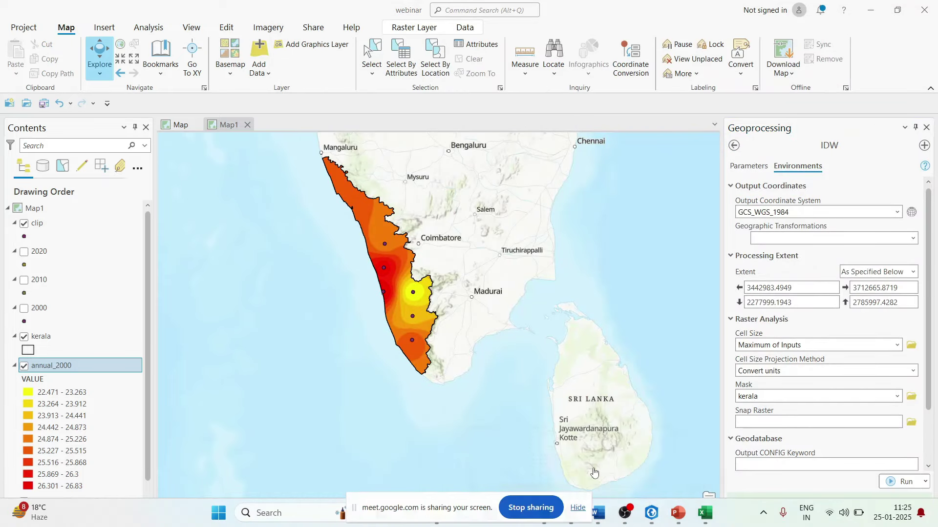
left_click(863, 13)
left_click(863, 13)
left_click(863, 13)
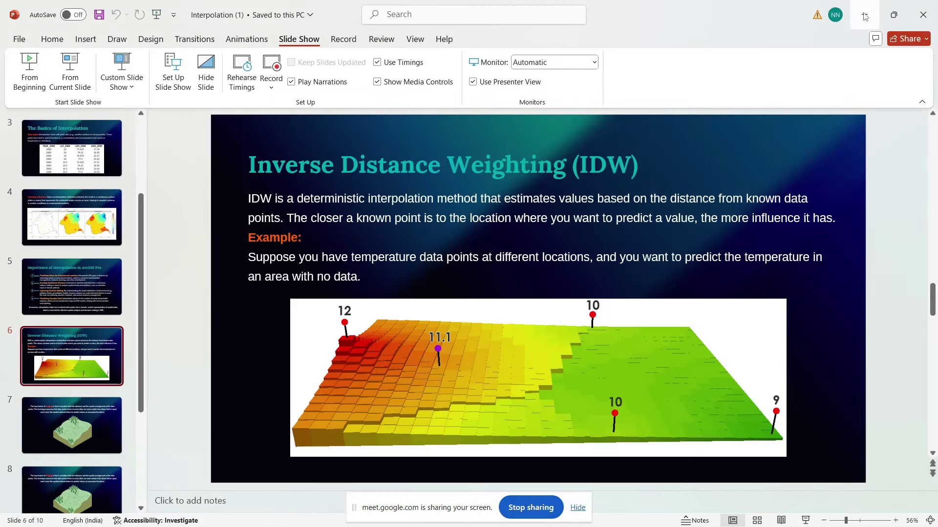
left_click(863, 16)
left_click(864, 16)
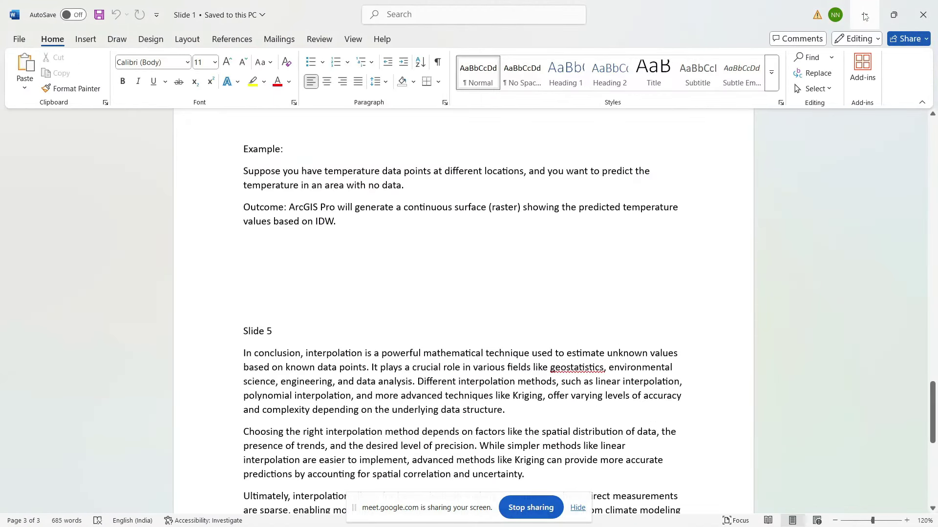
left_click(864, 16)
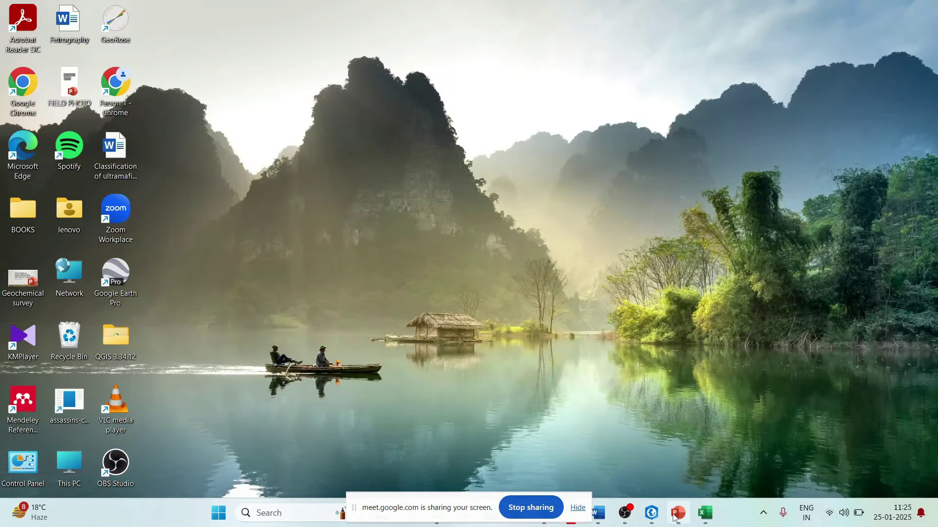
left_click(654, 513)
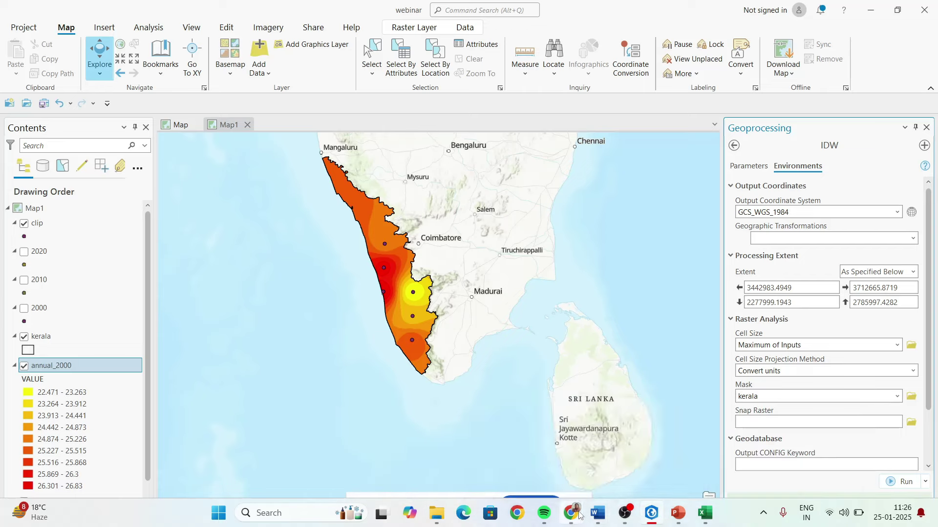
Step: Switch to Chrome to check the Google Meet call, and return to ArcGIS Pro
mouse_move(579, 516)
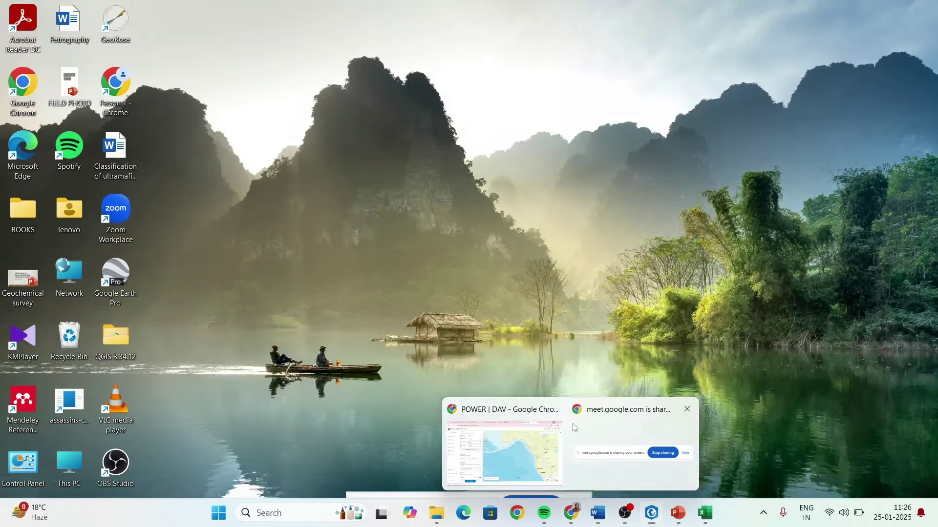
left_click(572, 425)
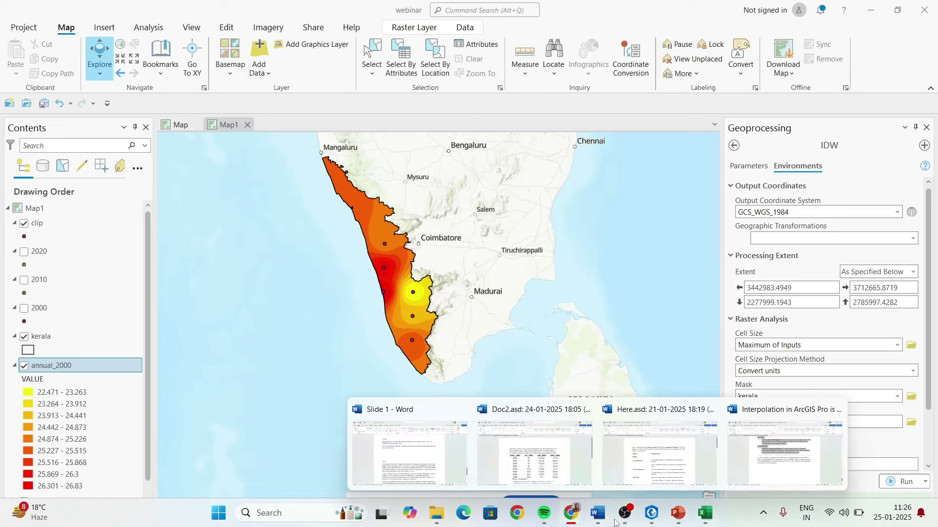
mouse_move(628, 519)
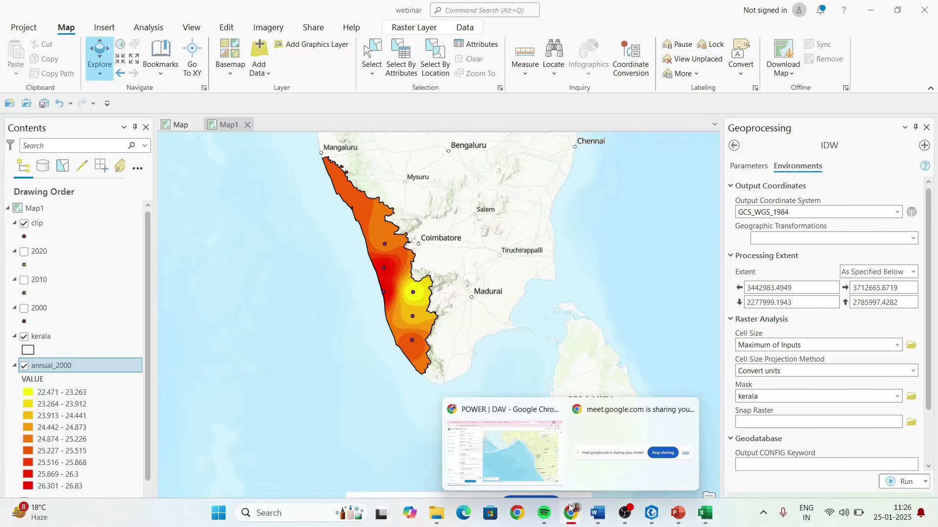
left_click(503, 456)
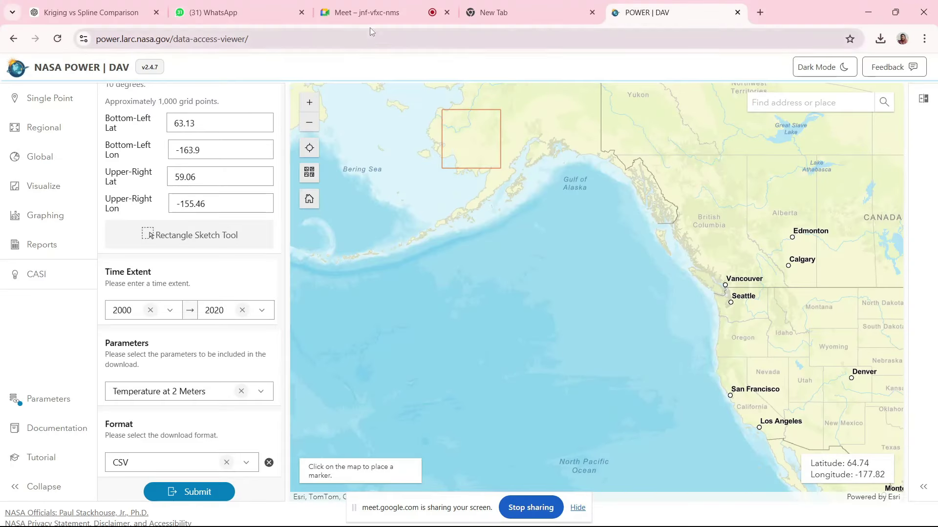
left_click(371, 14)
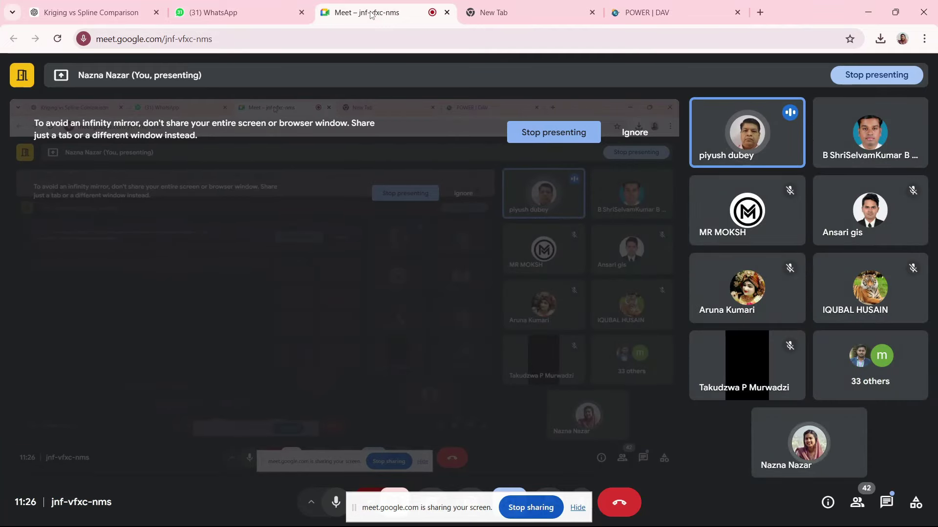
mouse_move(668, 525)
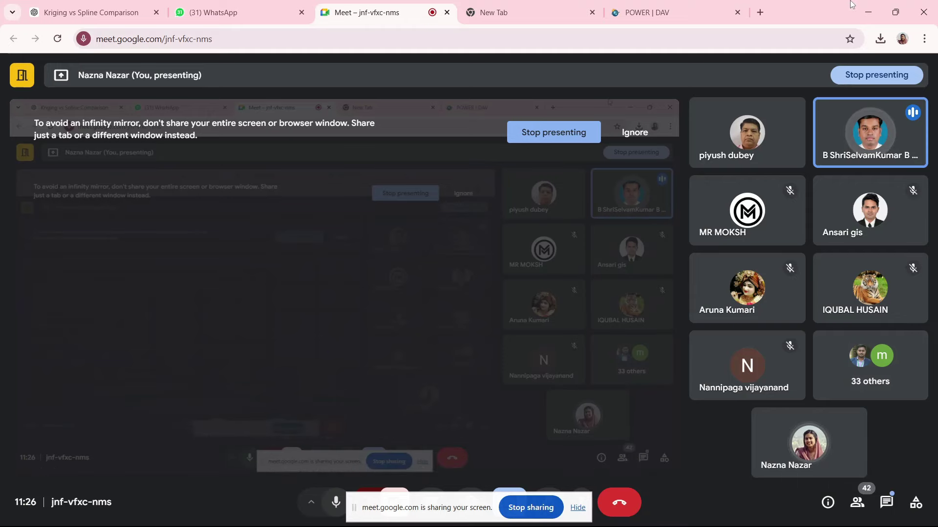
left_click(867, 13)
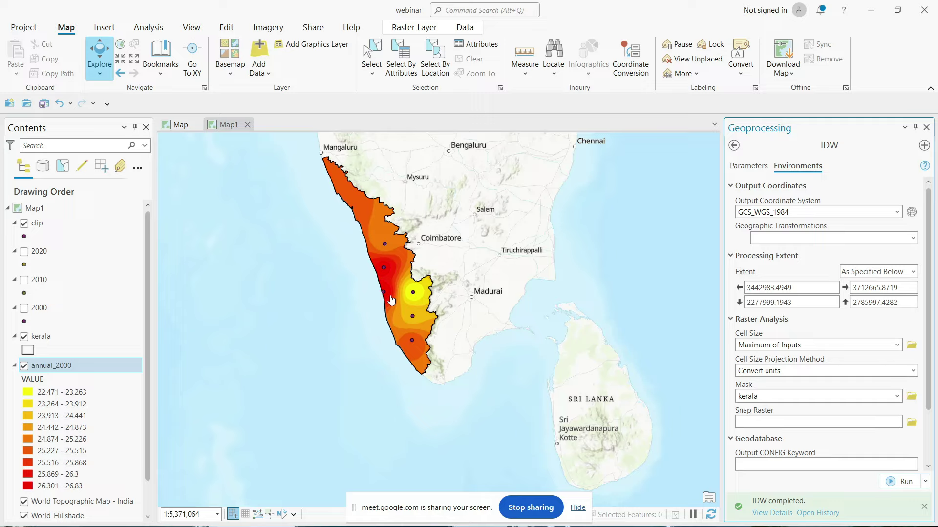
Step: Run IDW on the clip points with Z value field ANN_2010 and output raster annual_2010 in the webinar folder
left_click(741, 167)
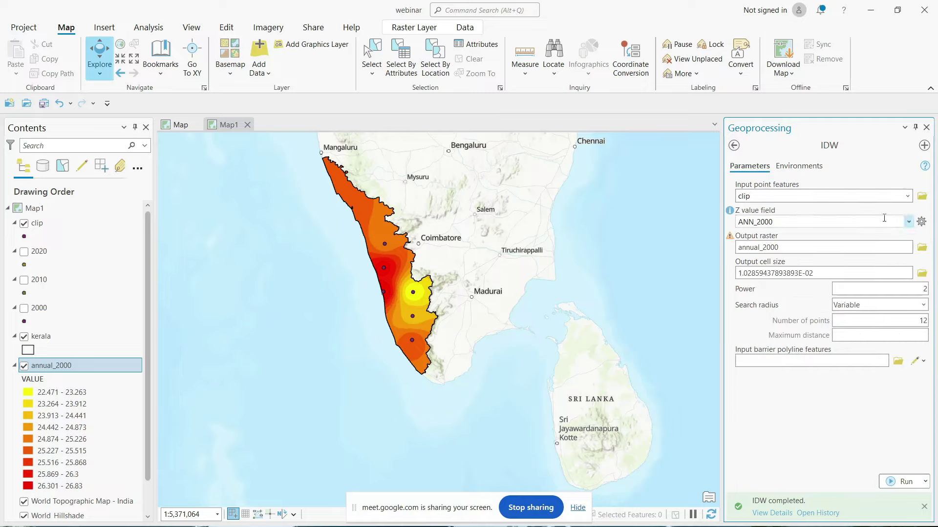
left_click(909, 223)
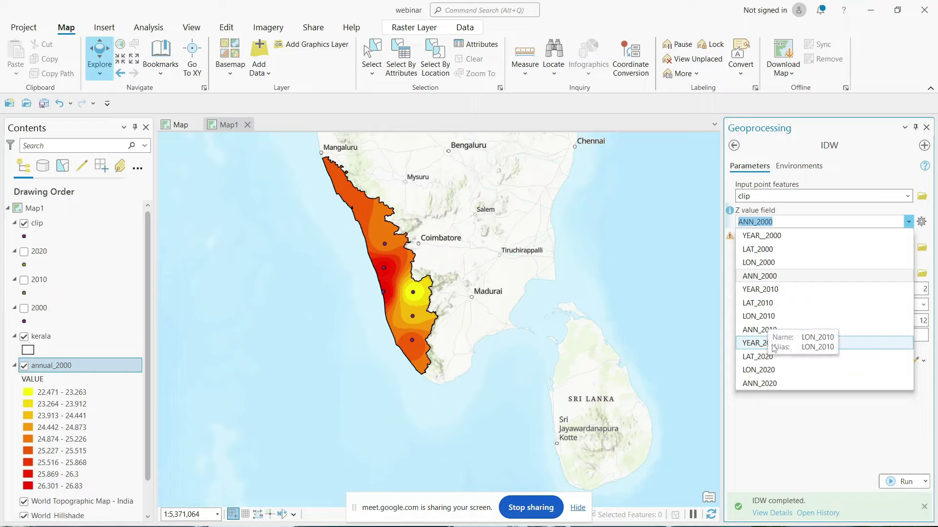
left_click(766, 330)
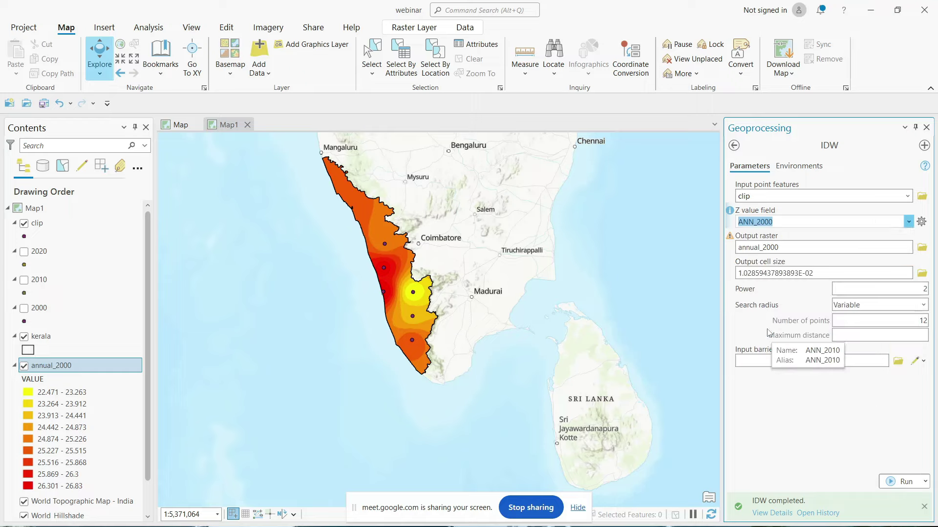
left_click(922, 247)
left_click(442, 483)
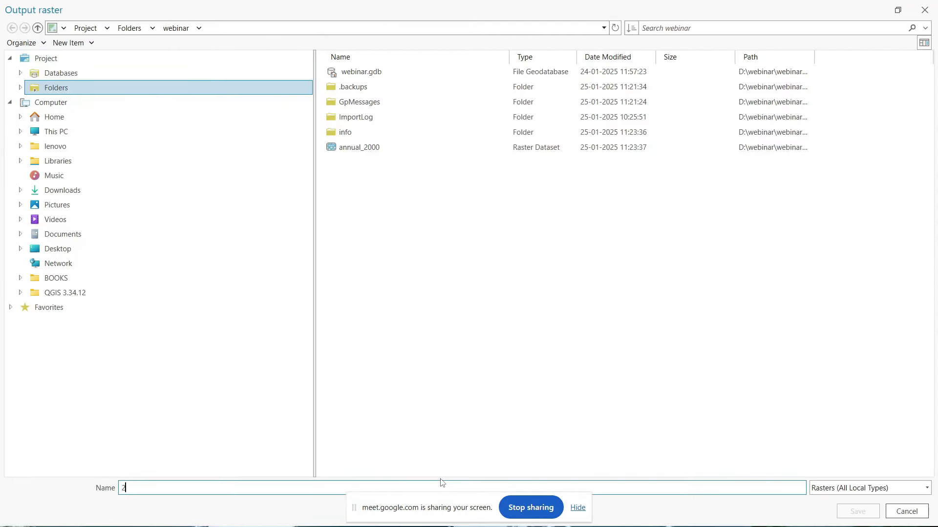
type("annual_")
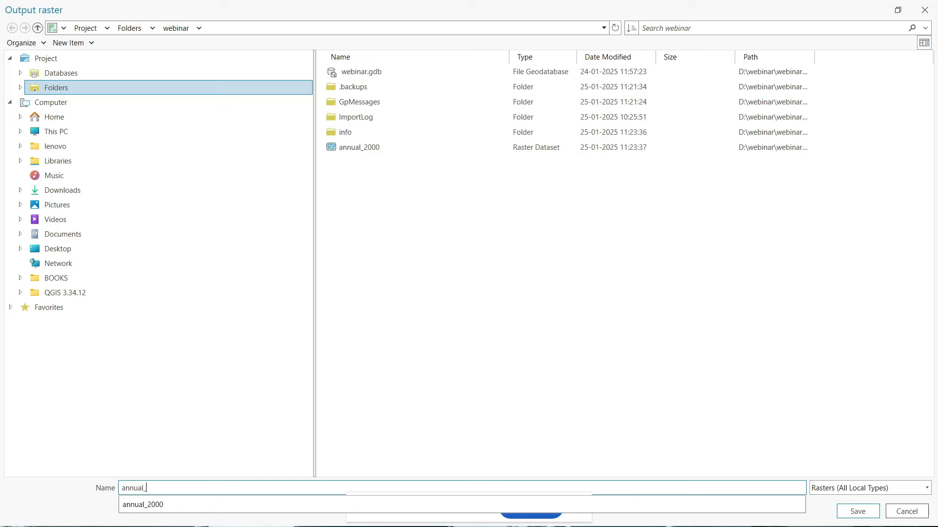
type("2010")
left_click(852, 514)
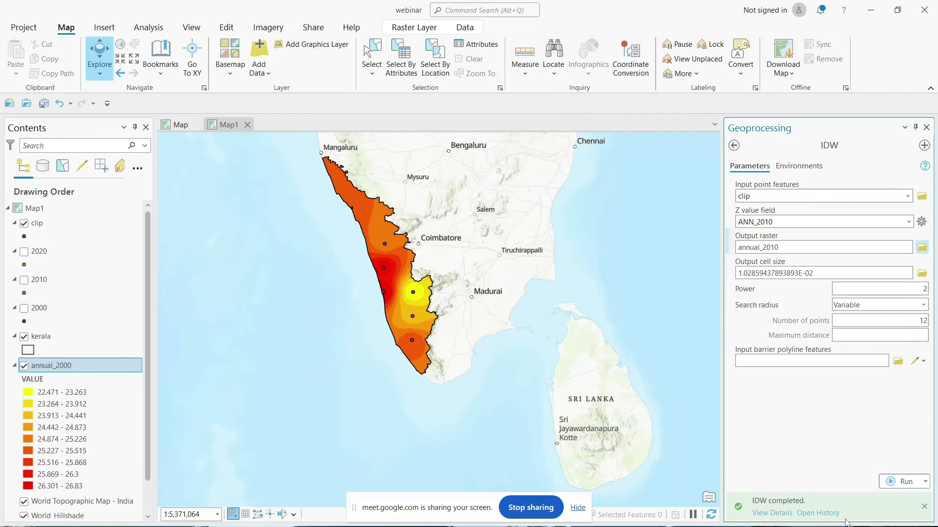
left_click(897, 485)
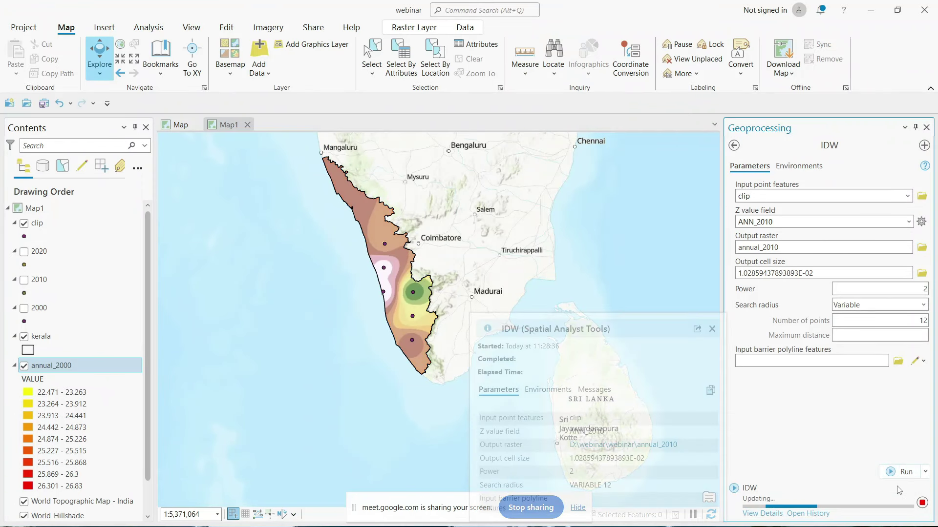
Step: Run IDW on the clip points with Z value field ANN_2020 and output raster annual_2020 in the webinar folder
left_click(908, 221)
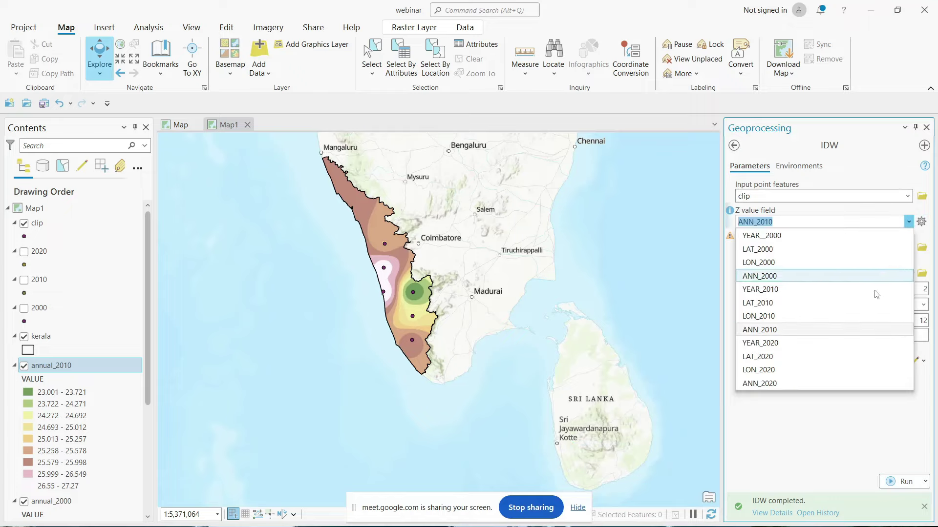
left_click(814, 384)
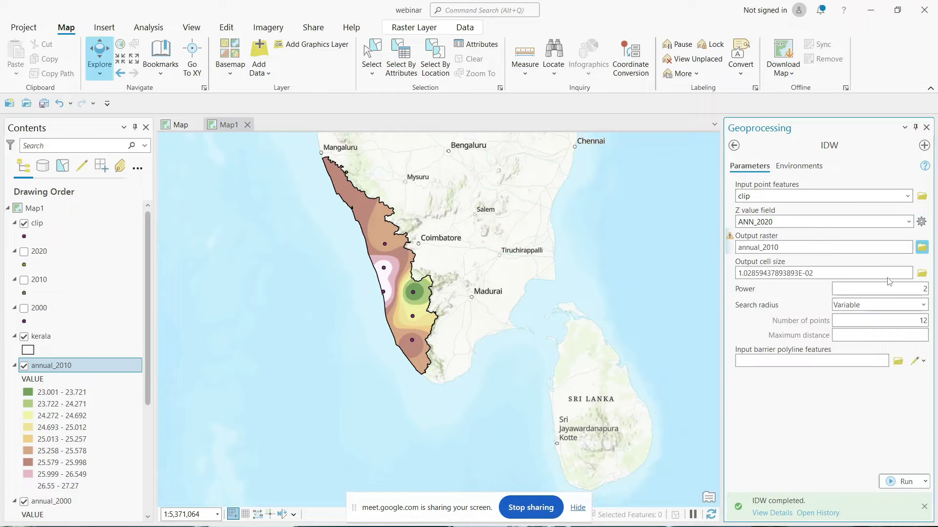
left_click(922, 247)
type("annual")
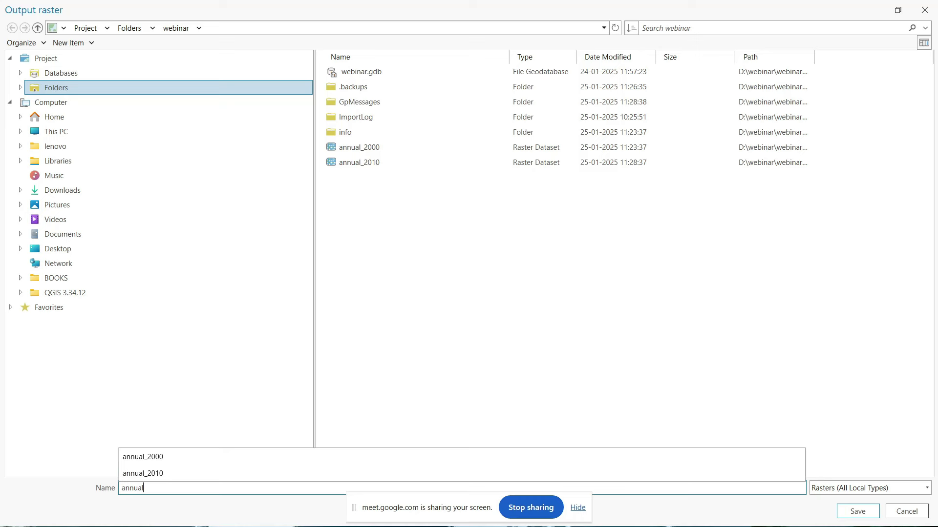
type("_2020")
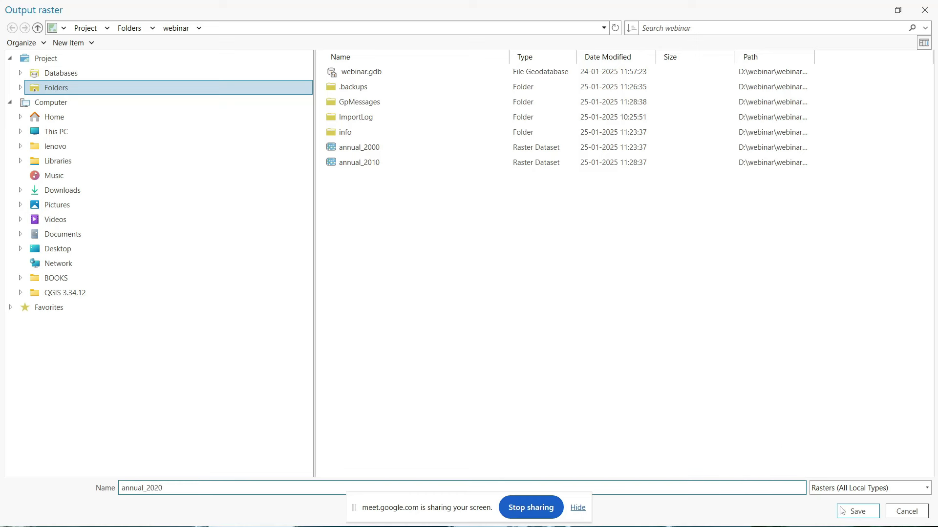
left_click(842, 512)
left_click(901, 482)
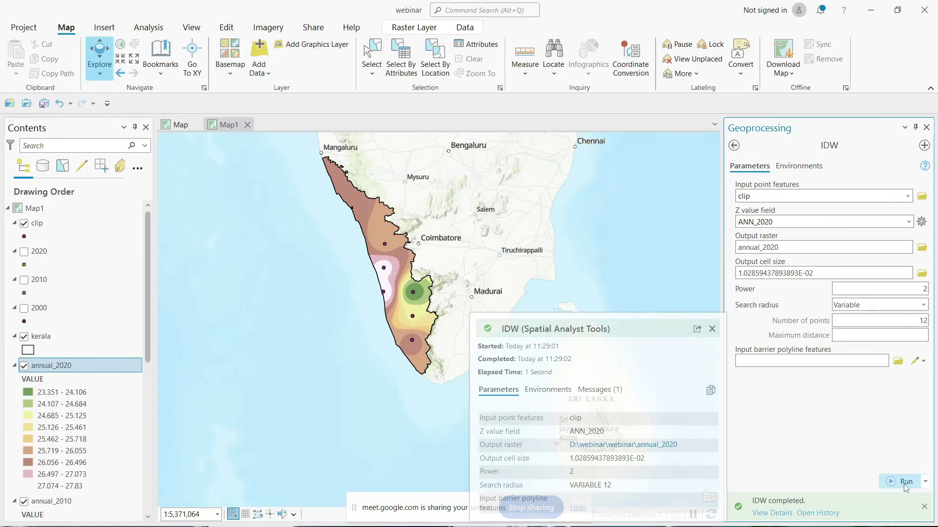
Step: Apply the yellow-to-red color scheme to the annual_2010 raster
scroll(73, 401, "down", 3)
right_click(51, 413)
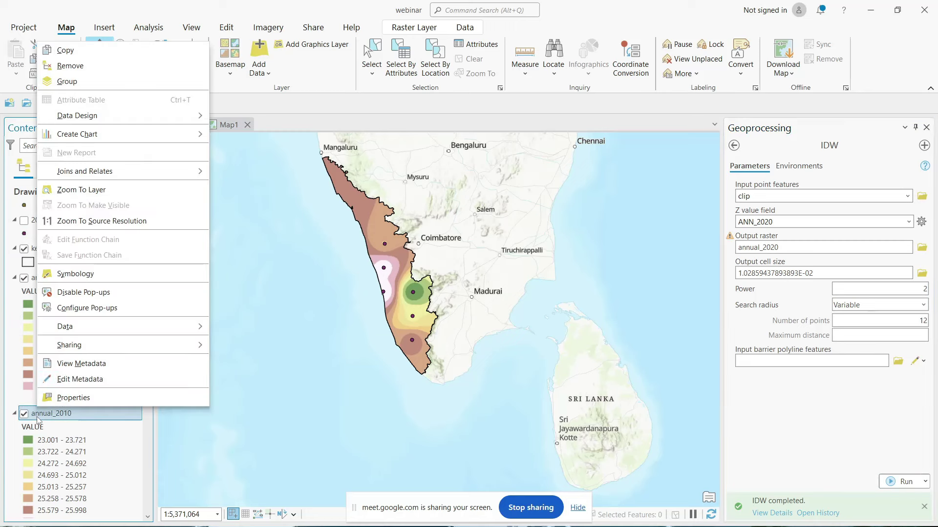
left_click(111, 270)
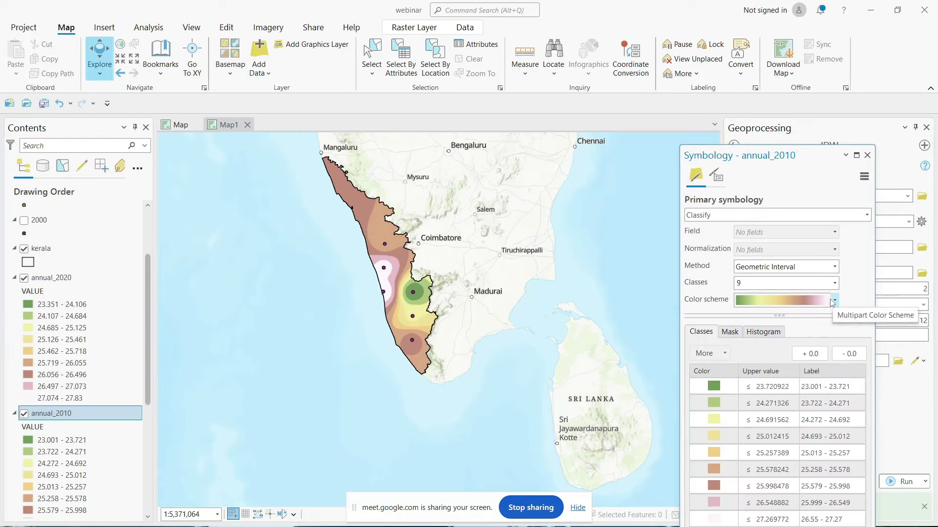
left_click(834, 300)
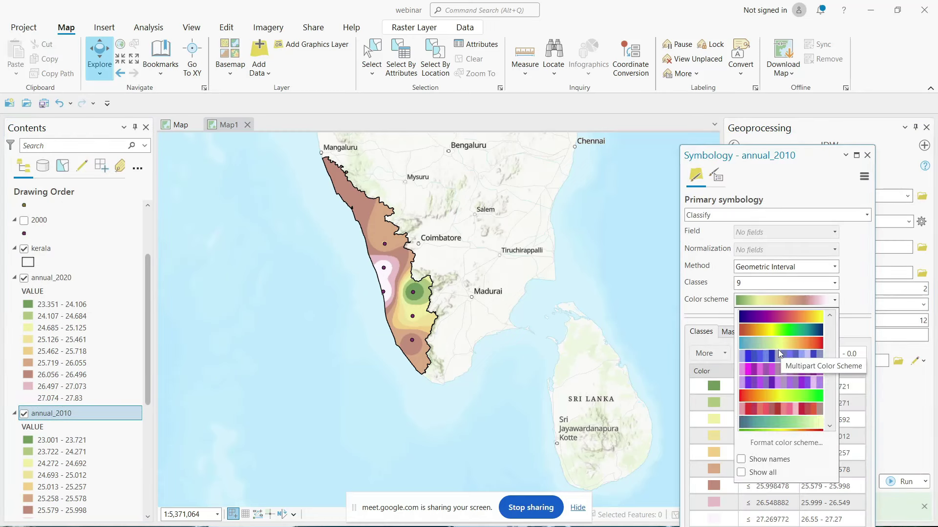
scroll(778, 349, "down", 3)
left_click(777, 345)
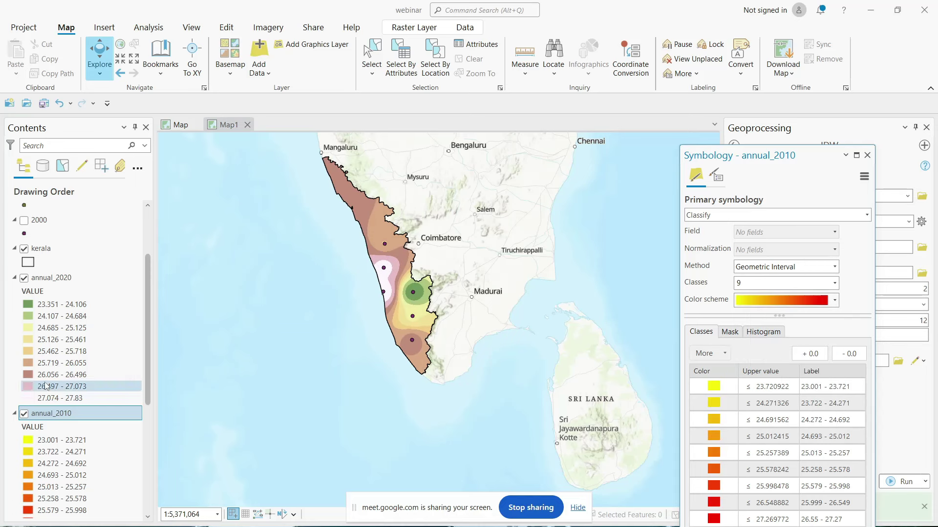
Step: Apply the yellow-to-red color scheme to the annual_2020 raster and close the symbology settings
left_click(24, 278)
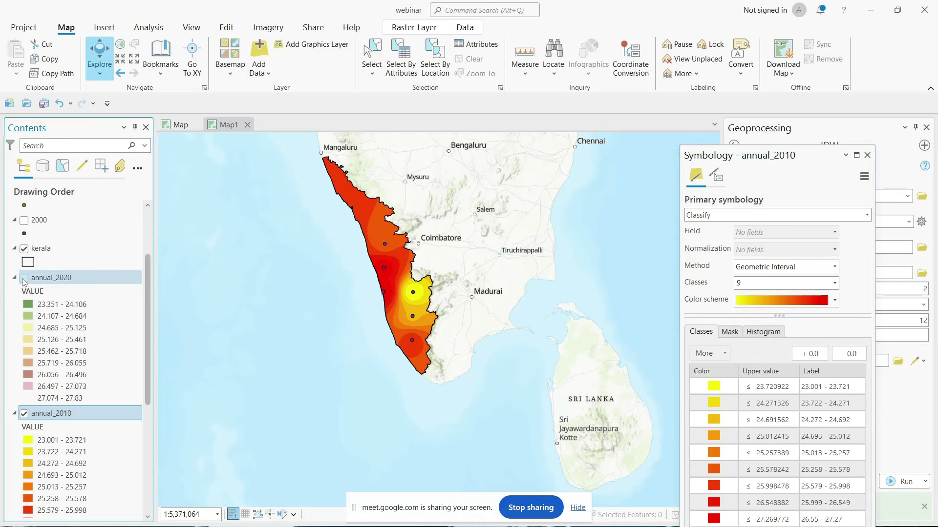
left_click(24, 278)
right_click(24, 278)
left_click(58, 272)
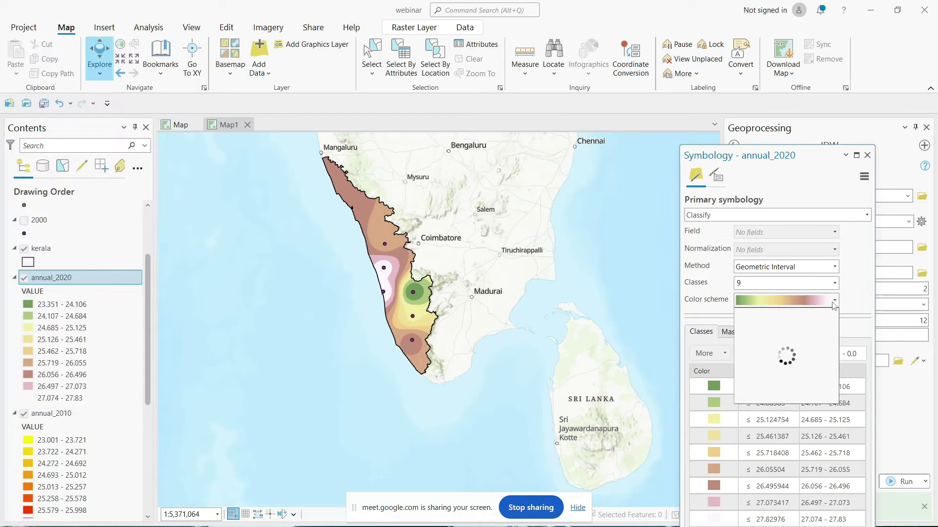
left_click(781, 300)
scroll(760, 361, "down", 8)
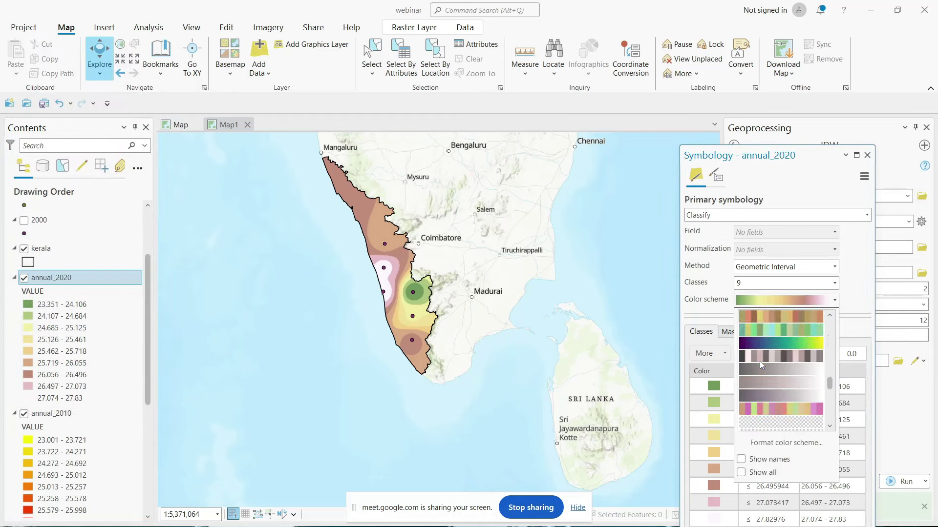
left_click(764, 383)
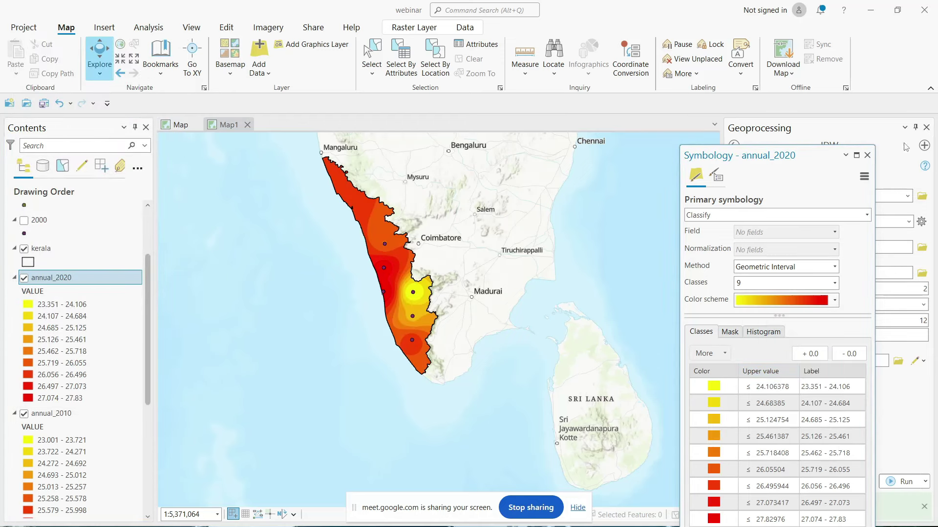
left_click(868, 155)
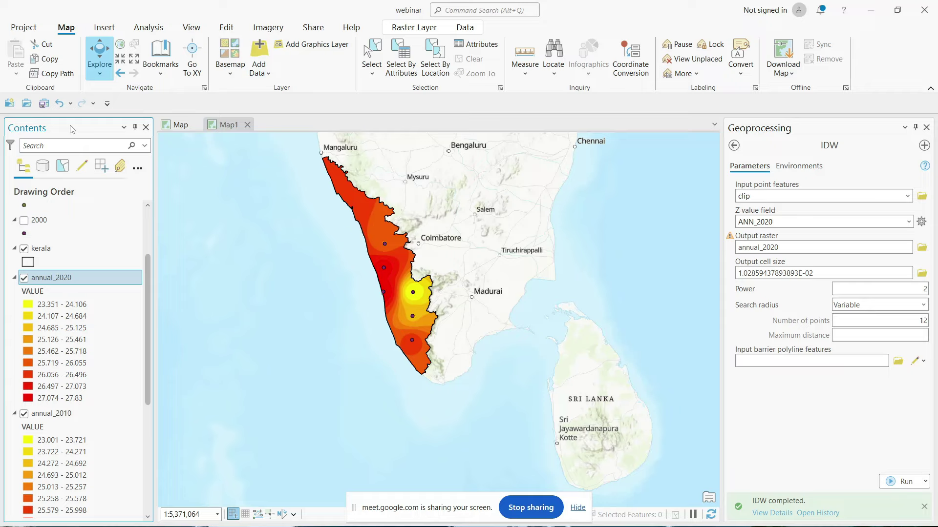
Step: Create a new ANSI portrait layout in Letter size, 8.5" x 11"
left_click(109, 28)
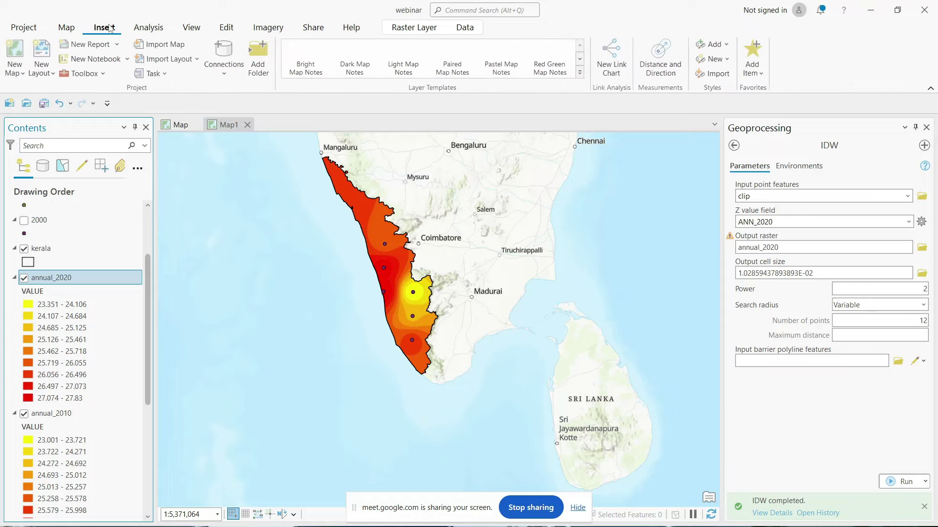
left_click(49, 72)
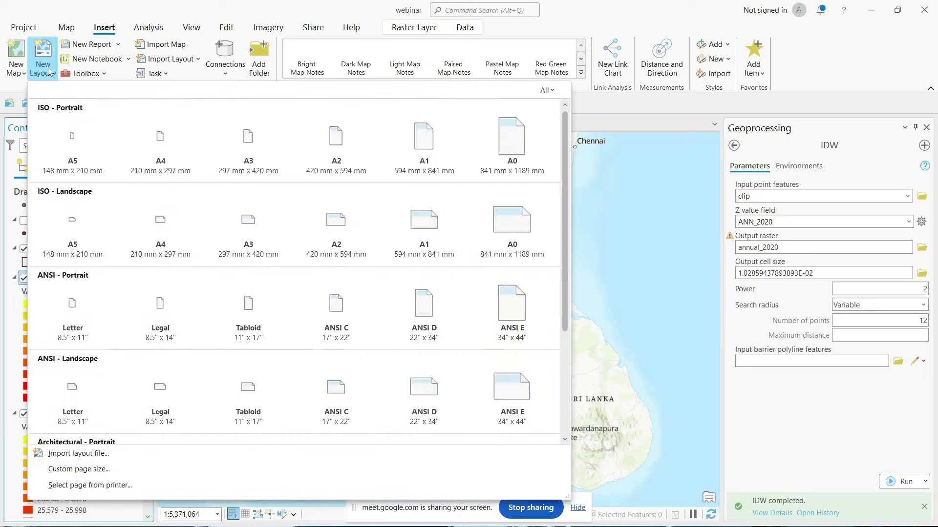
left_click(69, 313)
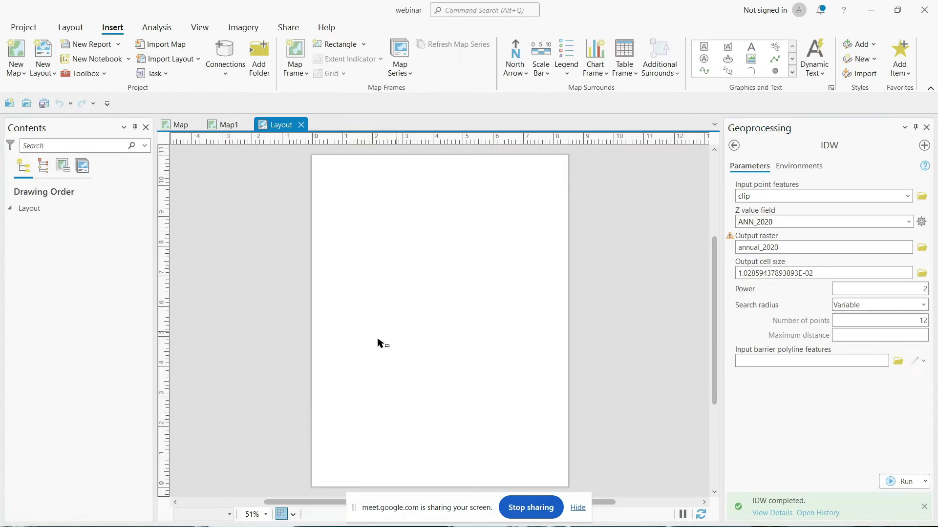
left_click(295, 69)
left_click(326, 149)
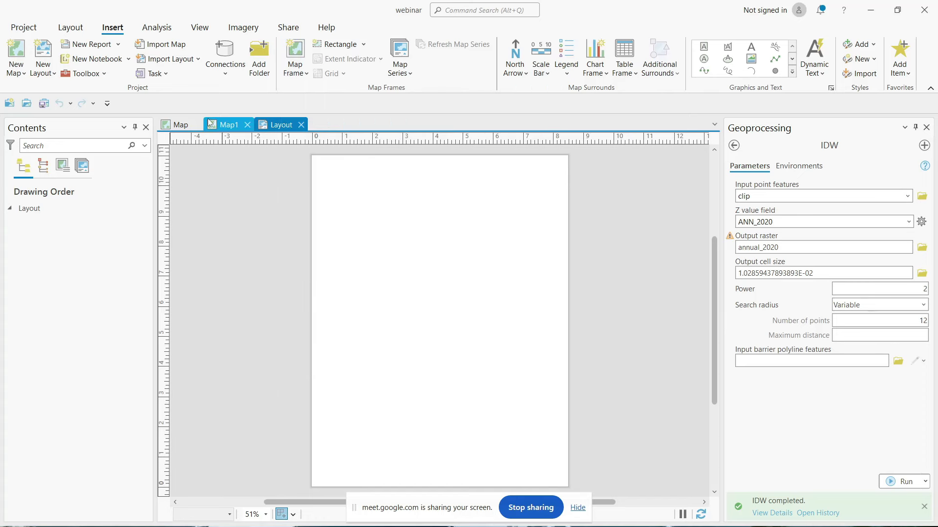
Step: Hide the World Topographic Map - India and World_Hillshade basemap layers in Map1 and return to the layout
left_click(225, 125)
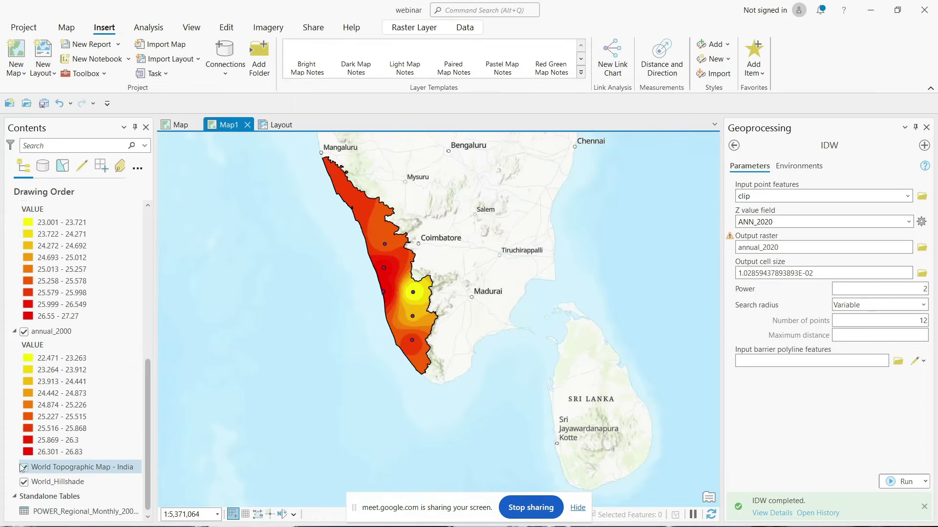
left_click(23, 482)
left_click(23, 468)
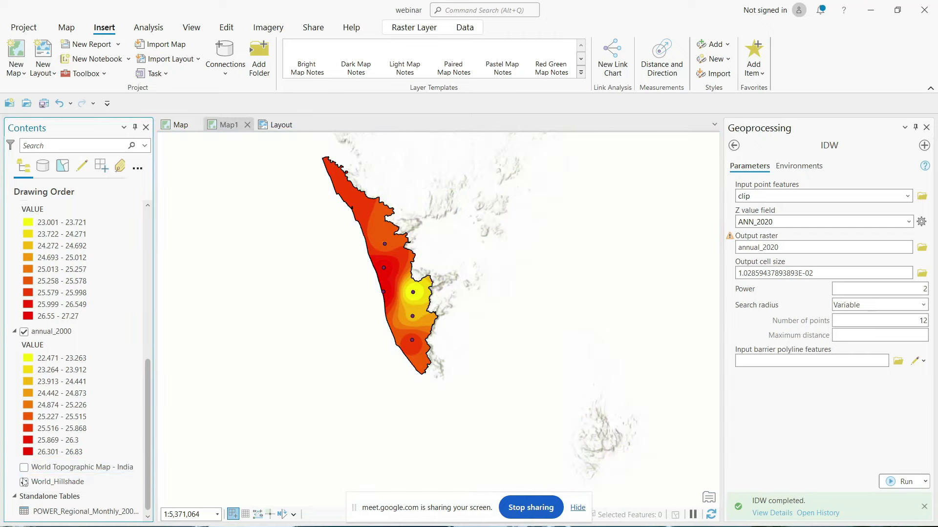
left_click(281, 124)
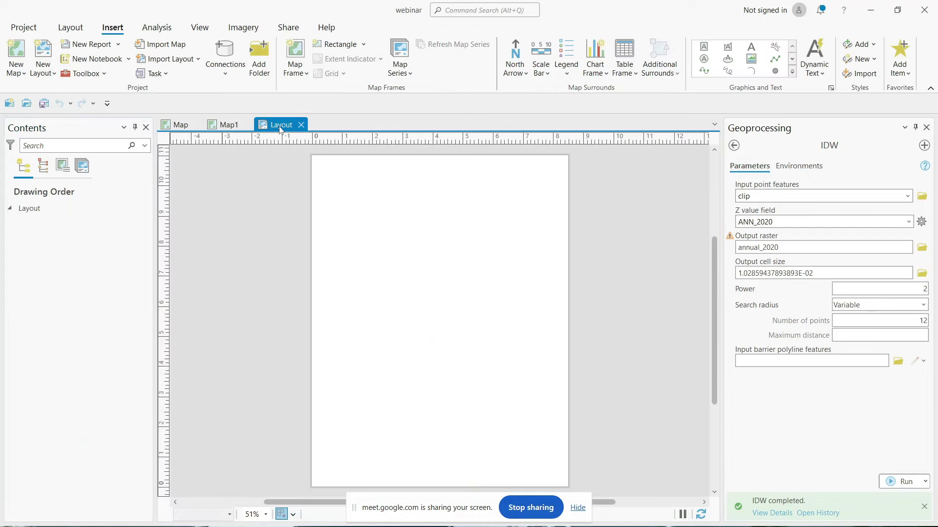
Step: Insert a rectangular map frame of Map1 on the layout page, about 6 in wide and 7 in high
left_click(295, 63)
left_click(415, 251)
left_click_drag(411, 331, 535, 421)
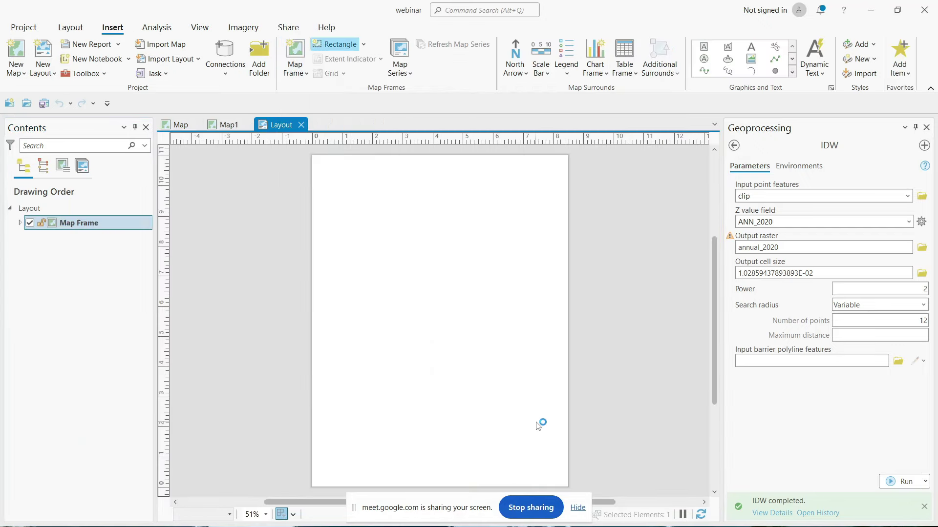
Step: Add both horizontal and vertical guides to the layout, 1 in inside each page edge
right_click(336, 139)
left_click(383, 172)
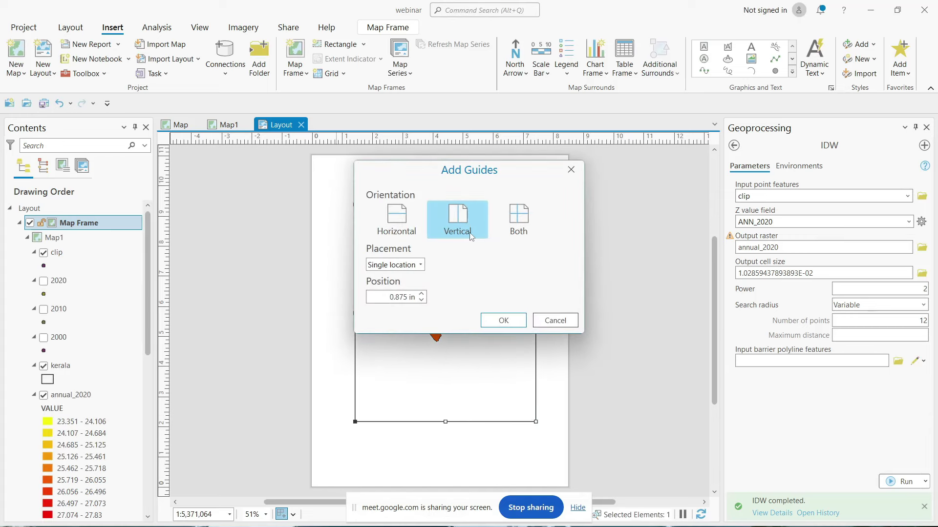
left_click(500, 230)
left_click(421, 295)
left_click(421, 295)
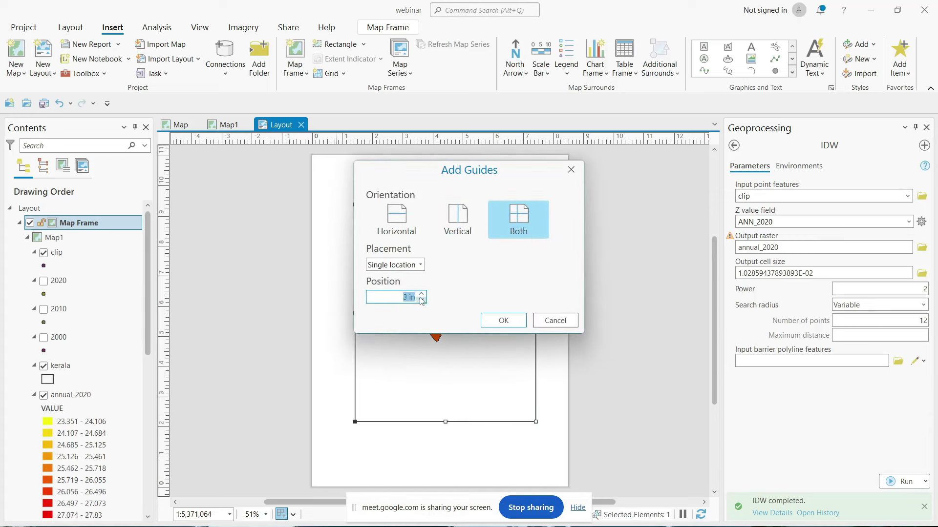
left_click(420, 265)
left_click(393, 317)
left_click(503, 321)
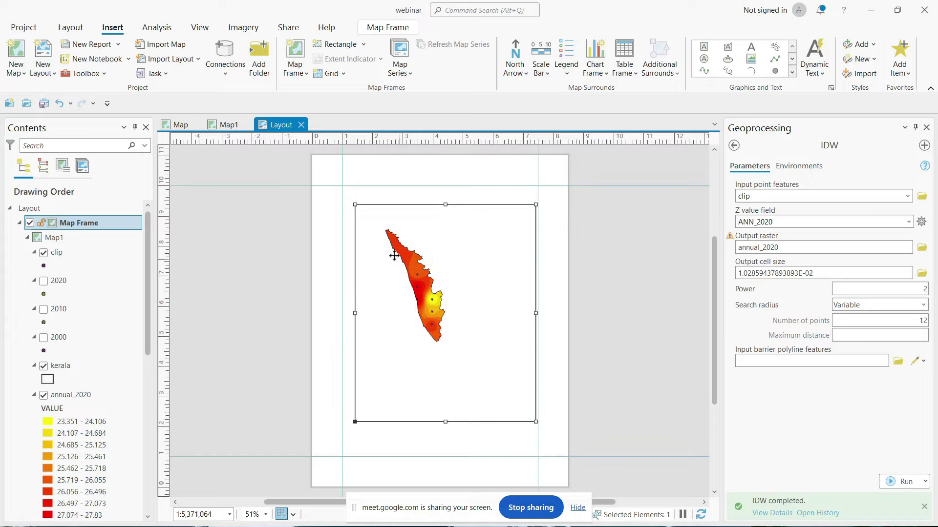
Step: Center Kerala within the map frame, and move and resize the frame to fit the layout guides
left_click_drag(425, 237, 403, 247)
right_click(403, 246)
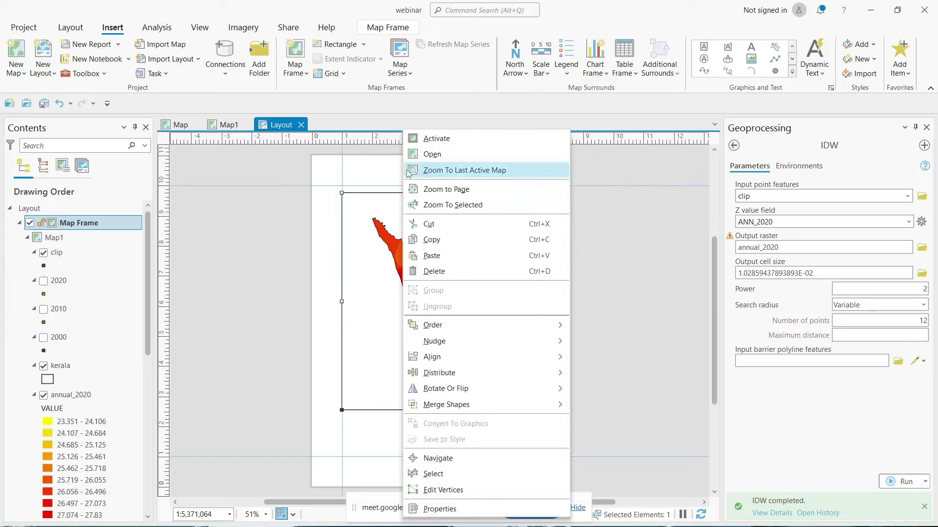
left_click(421, 136)
left_click_drag(425, 290, 437, 296)
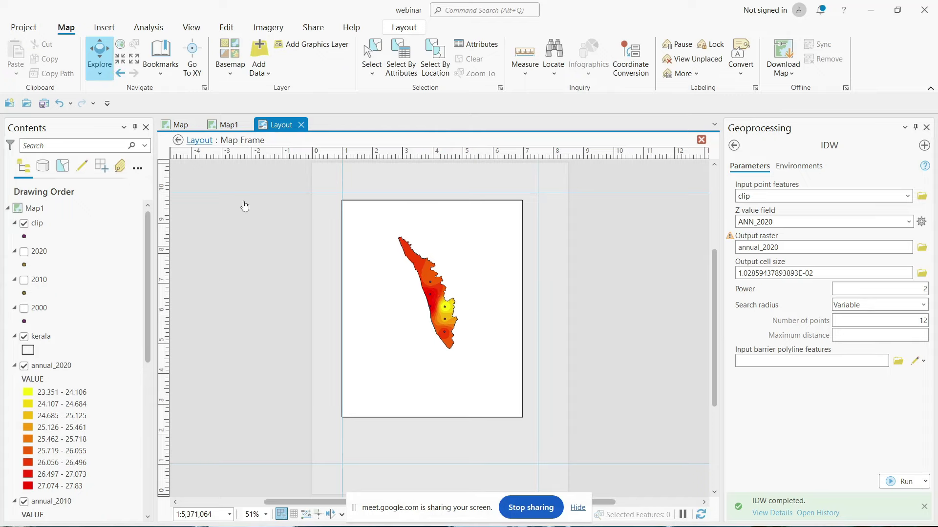
left_click(178, 140)
left_click_drag(523, 408, 538, 452)
left_click_drag(439, 193, 436, 185)
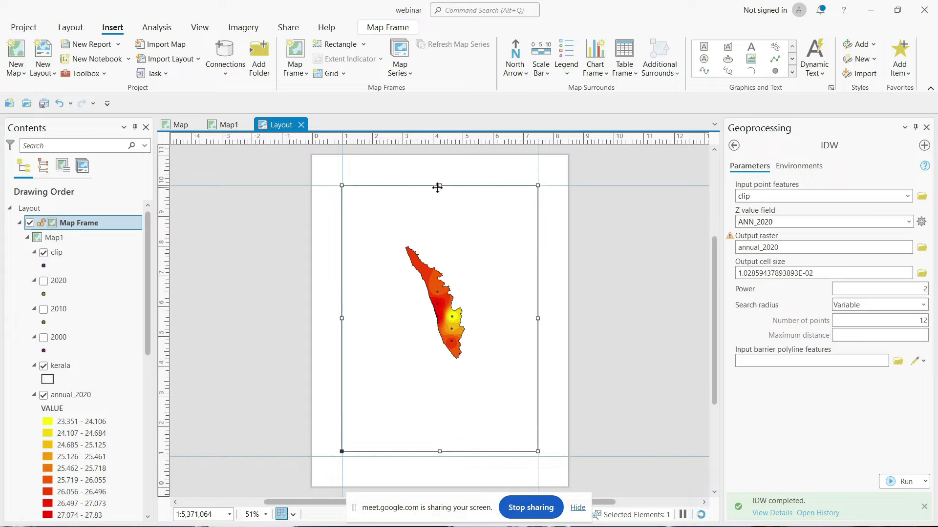
Step: Insert a north arrow in the map frame's upper-left corner and a kilometer scale bar in its lower-left corner
left_click(515, 71)
left_click(519, 152)
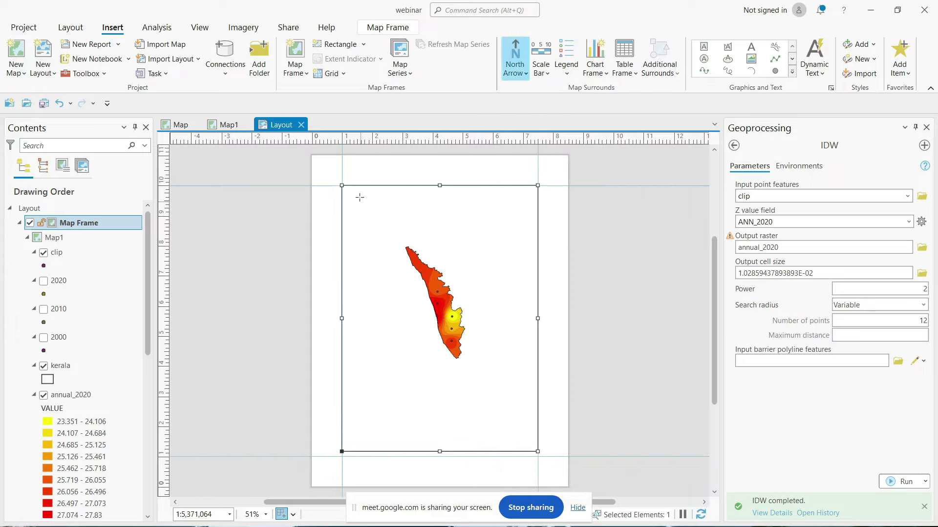
mouse_move(353, 195)
left_mouse_down()
mouse_move(361, 236)
mouse_move(383, 255)
mouse_move(365, 253)
mouse_move(379, 226)
mouse_move(356, 212)
left_mouse_up()
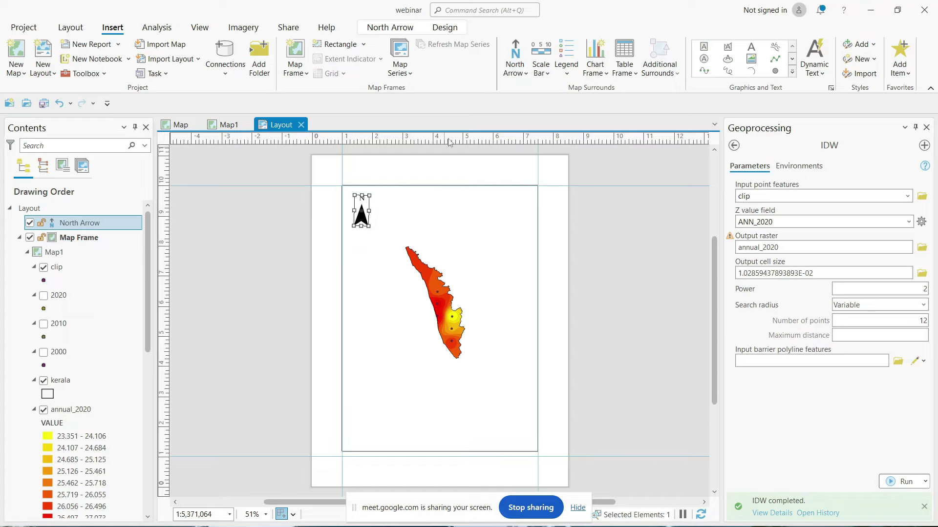
left_click(541, 68)
left_click(571, 134)
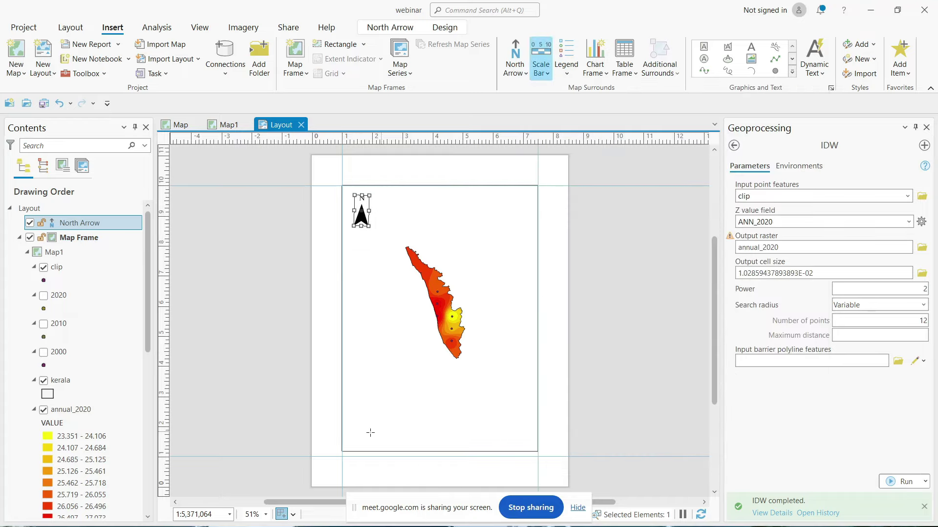
left_click_drag(423, 444, 435, 446)
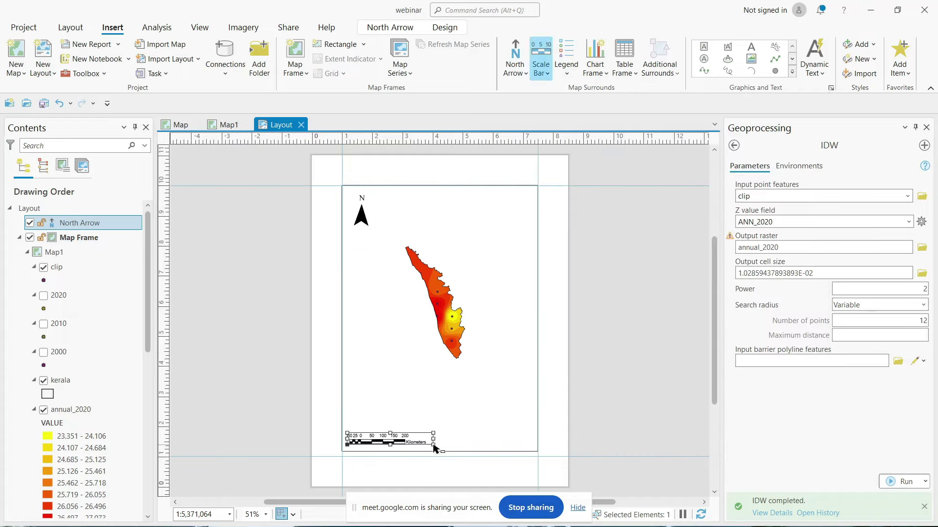
Step: Insert a legend about 2 in wide and 2.4 in high in the map frame's lower-right corner
left_click(567, 68)
left_click(574, 132)
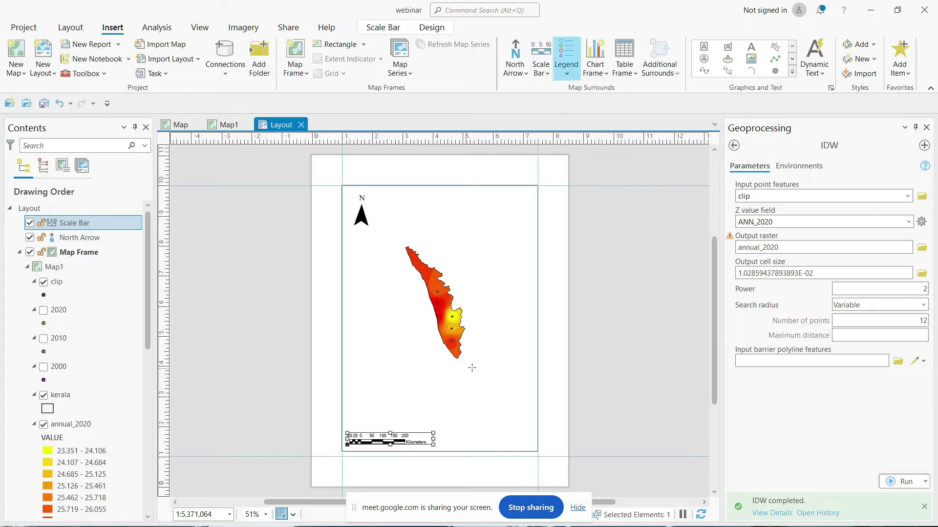
left_click_drag(476, 367, 533, 442)
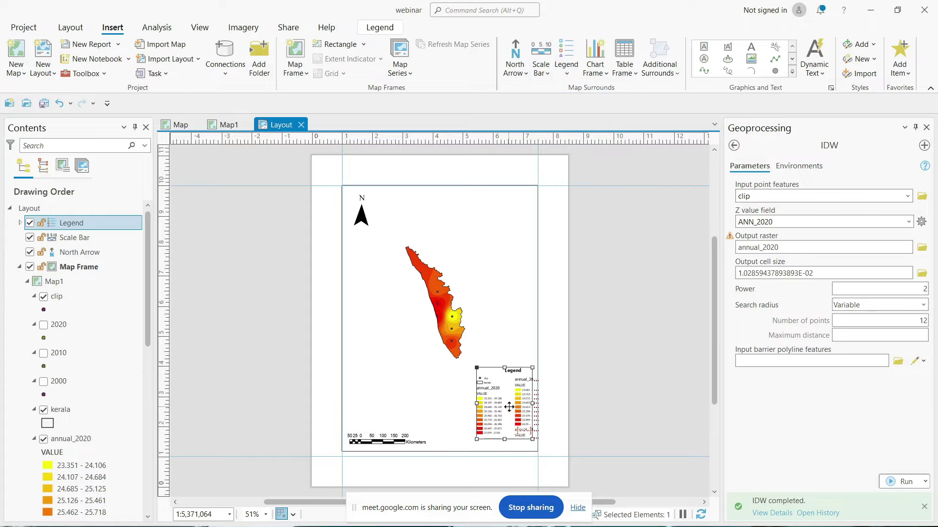
Step: Hide the annual_2000 and annual_2010 rasters so the legend lists only annual_2020, and shift the legend slightly toward the frame's right edge
scroll(45, 442, "down", 2)
scroll(45, 442, "down", 6)
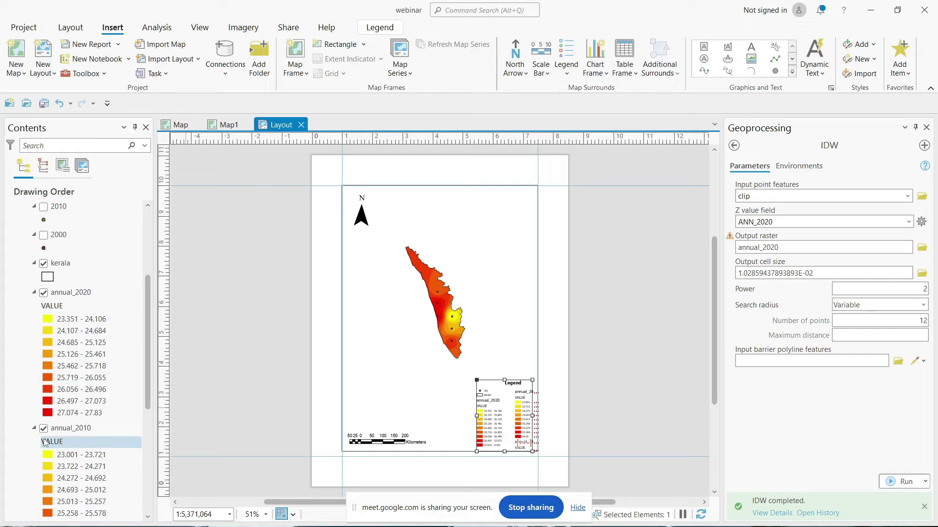
left_click(42, 390)
left_click(43, 389)
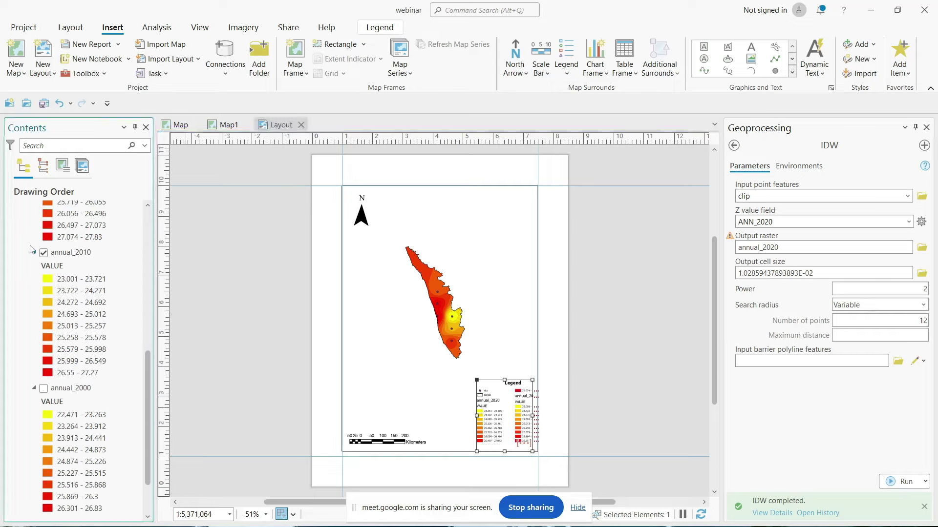
left_click(44, 252)
scroll(73, 293, "up", 4)
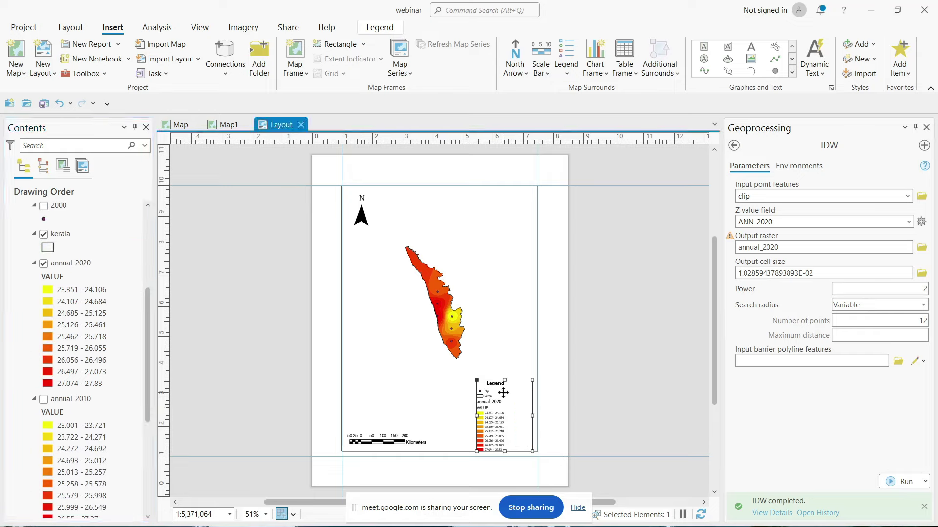
left_click_drag(503, 391, 506, 391)
Step: Activate the map frame, enlarge Kerala to a scale of 1:3,437,481, and return to layout editing
right_click(444, 305)
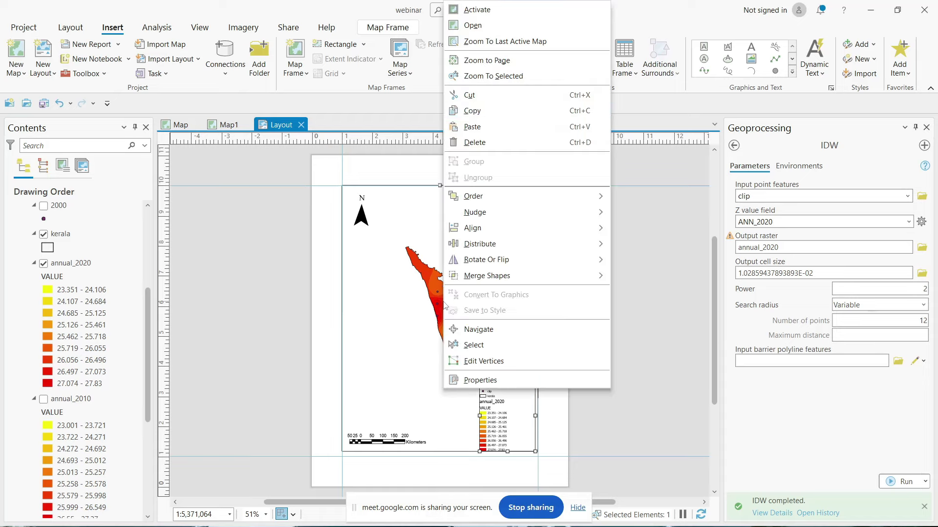
left_click(484, 9)
scroll(438, 315, "up", 2)
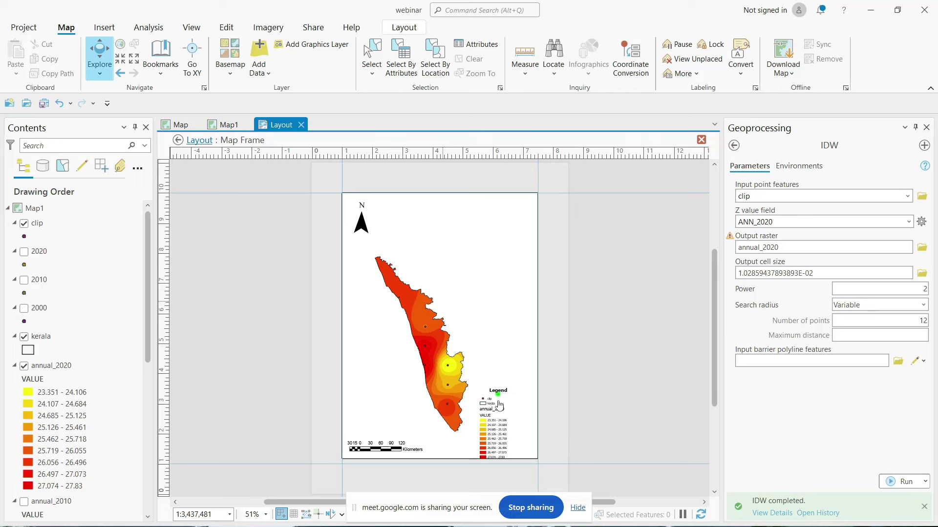
left_click(177, 140)
Step: Move the legend slightly upward and toward the map frame's right edge
left_click(493, 390)
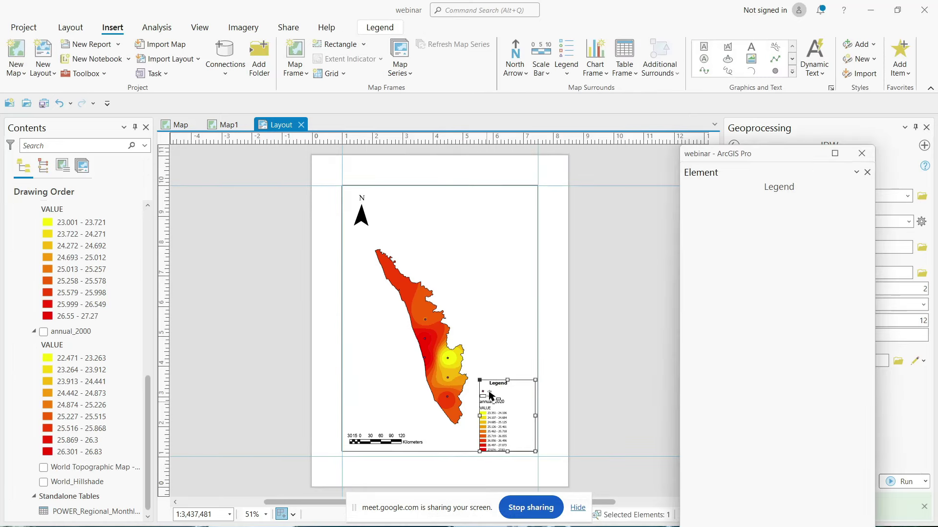
left_click_drag(490, 374, 488, 368)
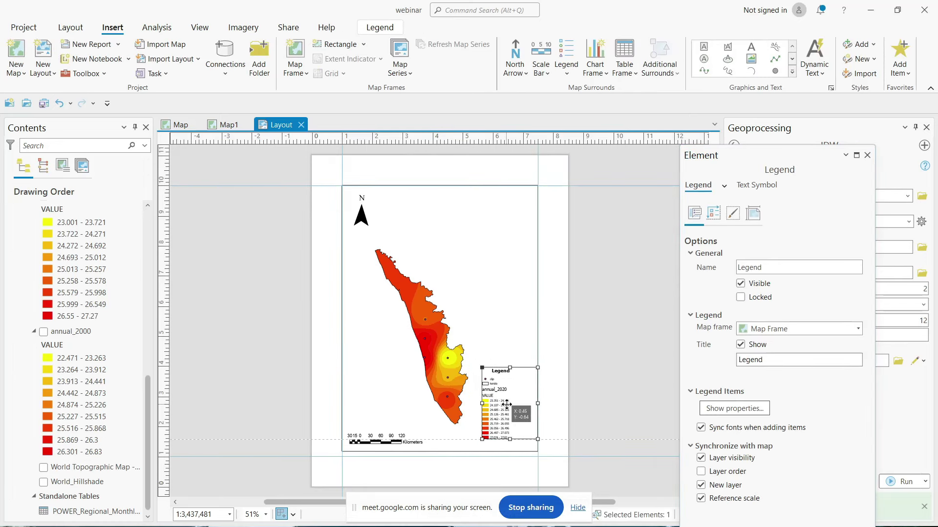
left_click(467, 410)
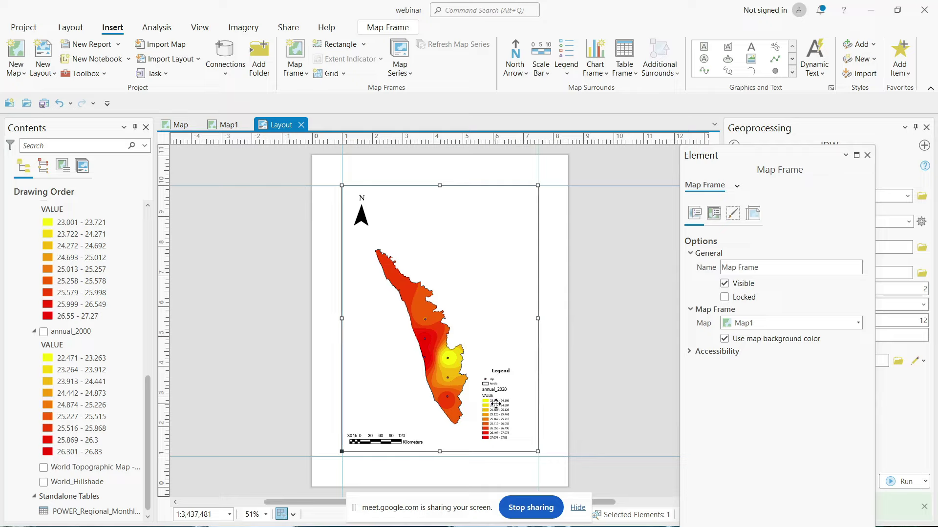
Step: Insert a title text box about 4.96 in wide and 0.52 in high across the map frame's top, reading "ANNUAL TEMPERATURE OF KERALA_2020"
left_click(703, 46)
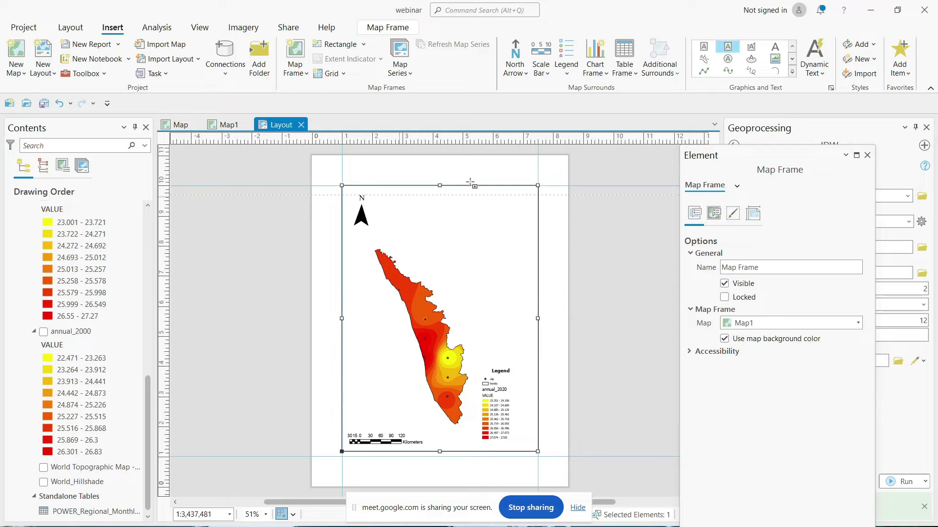
left_click_drag(371, 195, 519, 210)
left_click(488, 393)
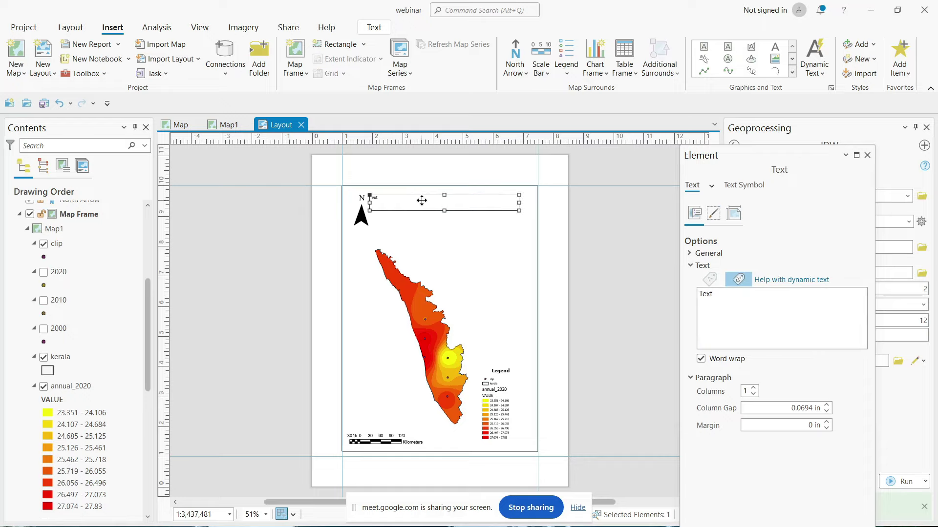
left_click(719, 294)
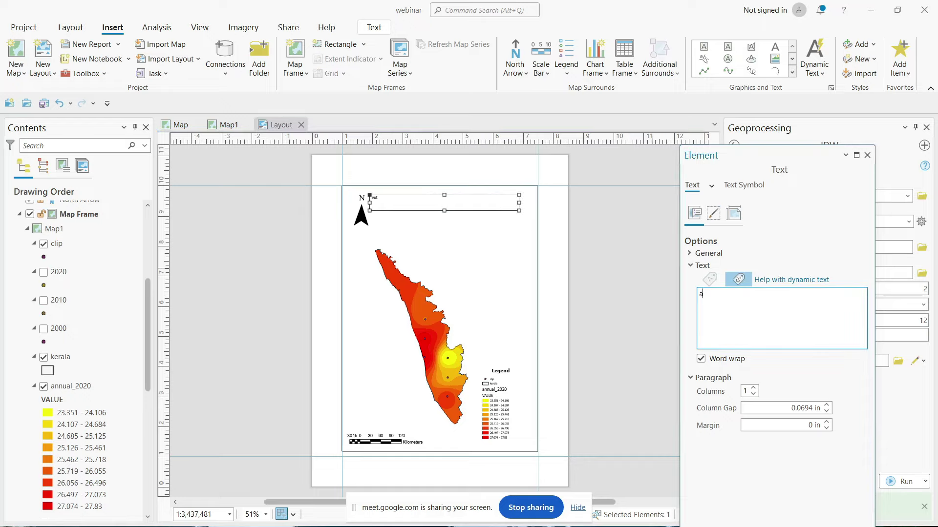
key("Caps_Lock")
type("ANNUA")
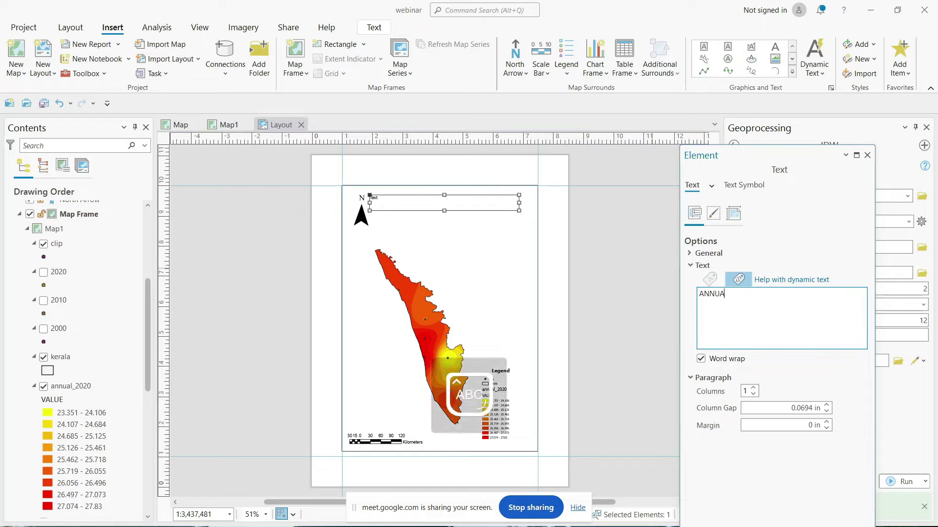
type("L TEME")
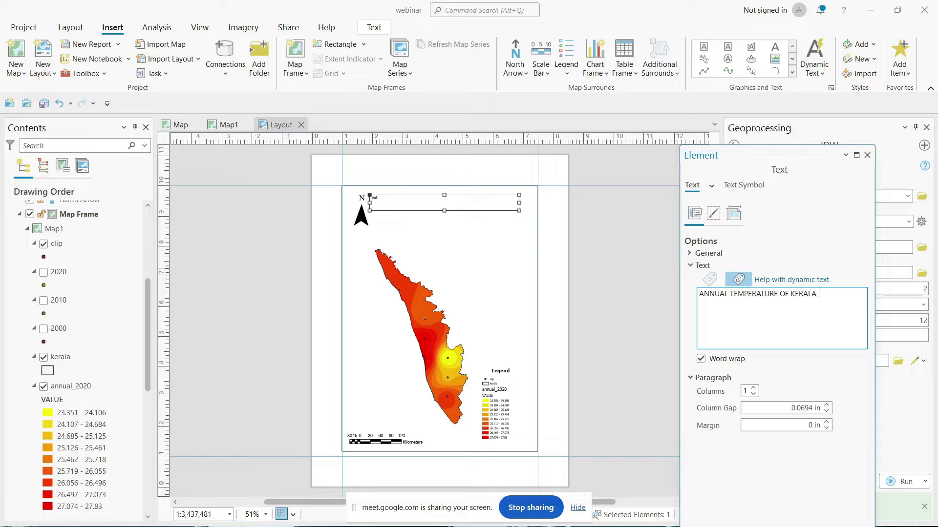
left_click(757, 318)
left_click(418, 196)
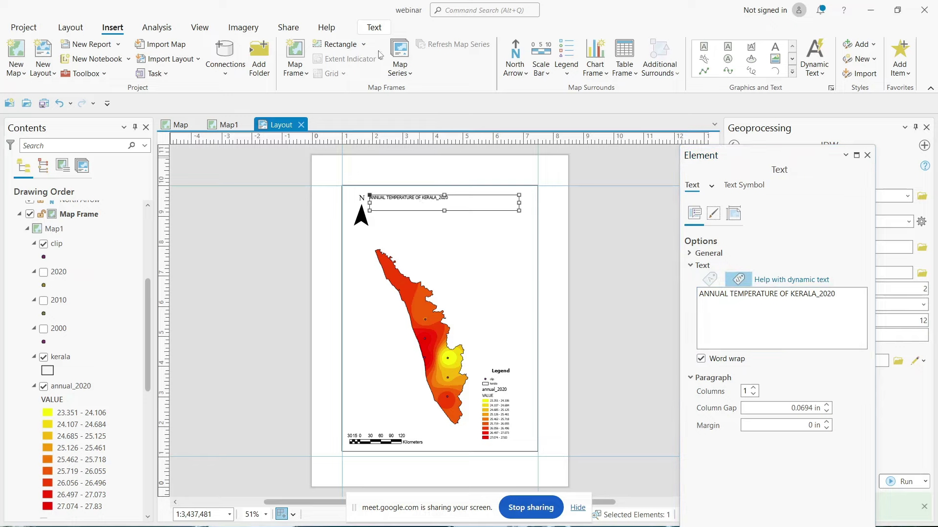
Step: Set the title text to 16 pt and shift it right, clear of the north arrow
left_click(374, 28)
left_click(565, 49)
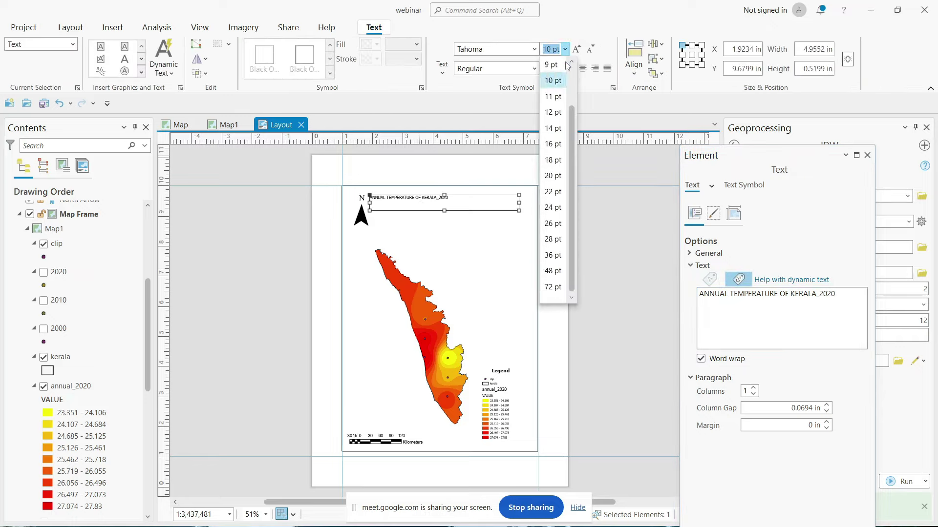
left_click(553, 143)
left_click_drag(448, 210, 463, 210)
Step: Nudge the legend slightly downward and stretch the scale bar until it spans 200 kilometers
left_click(450, 234)
left_click_drag(495, 401, 495, 406)
left_click(376, 441)
left_click_drag(402, 438, 457, 440)
Step: Reposition the map frame between the vertical guides, with its lower edge resting on the bottom horizontal guide
left_click(527, 405)
left_click_drag(528, 406, 516, 404)
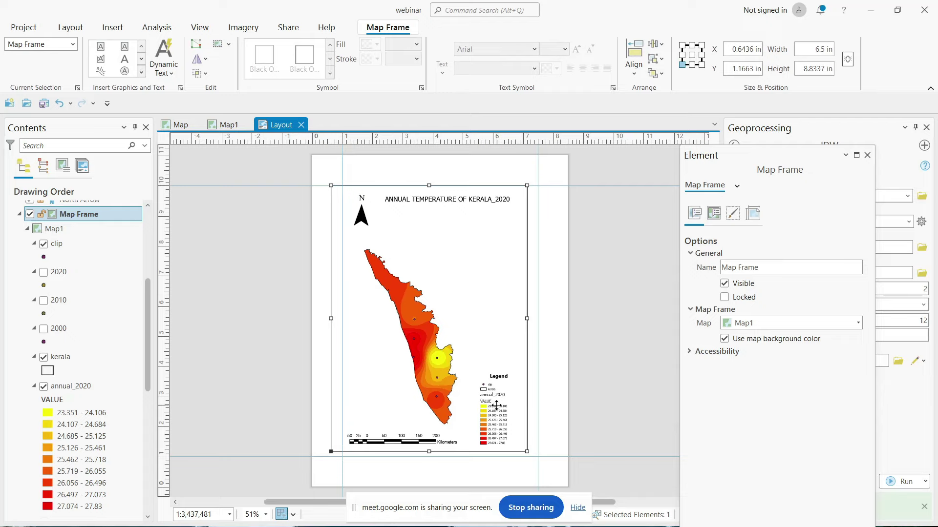
left_click(497, 406)
left_click(477, 222)
left_click_drag(461, 271, 476, 232)
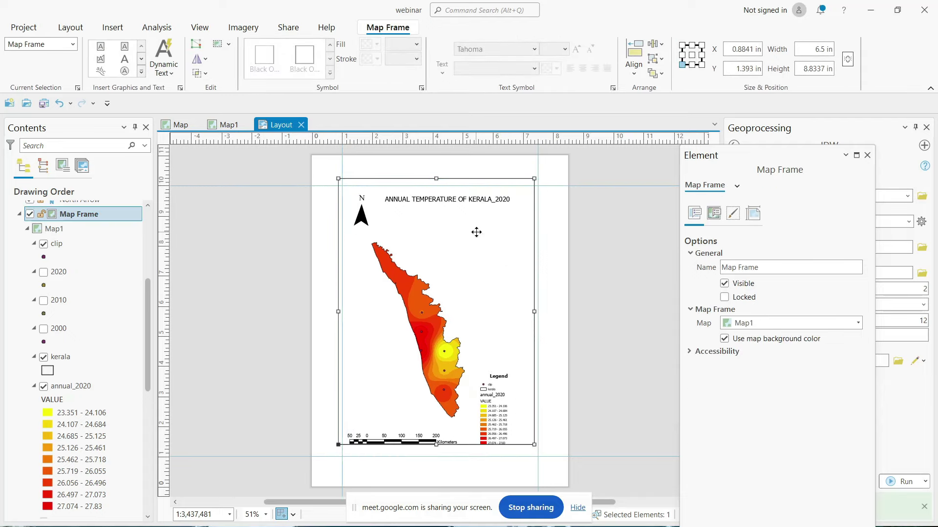
left_click_drag(494, 310, 498, 335)
left_click(495, 420)
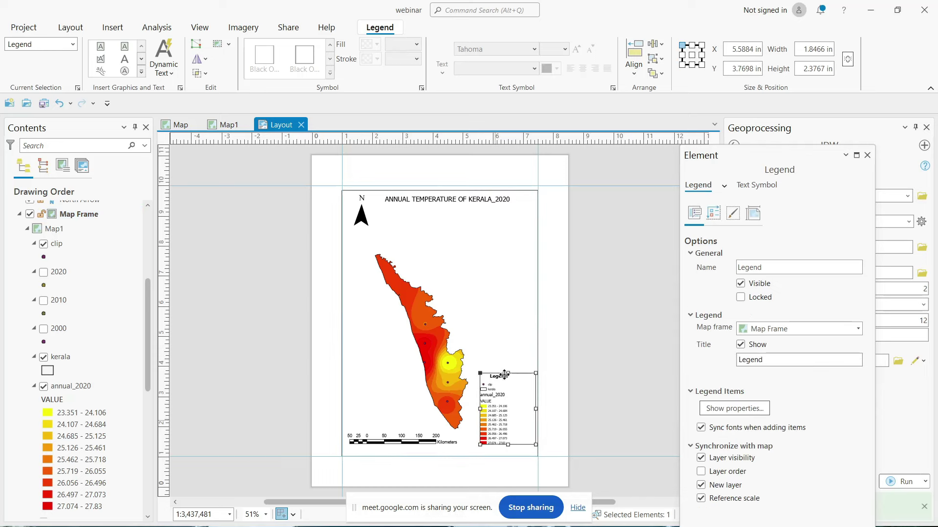
left_click(525, 291)
left_click(491, 420)
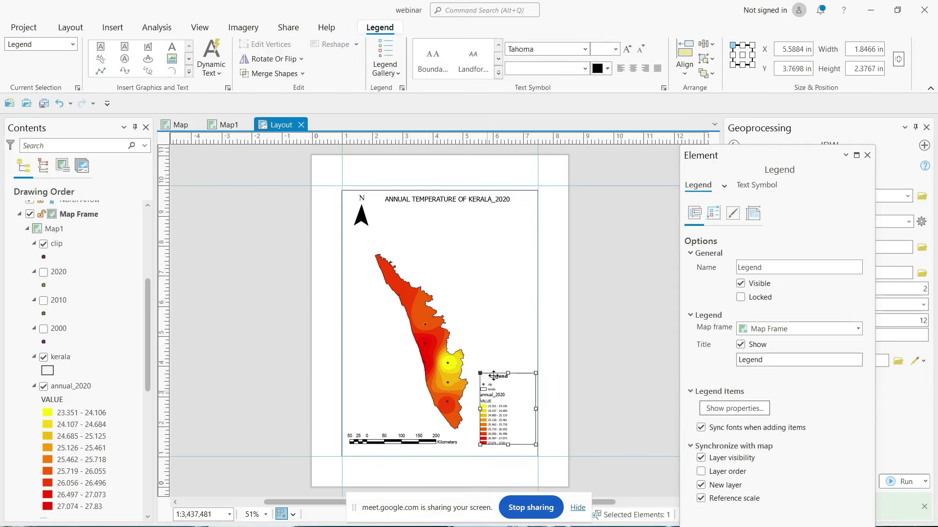
left_click(446, 301)
Step: Draw a rectangle graphic around the legend, then resize and reposition it so it frames the legend evenly
left_click(112, 27)
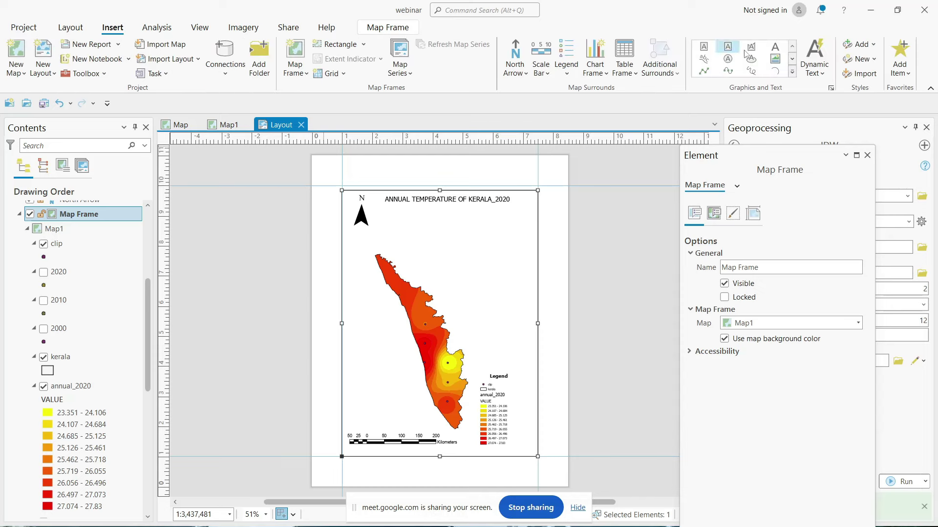
left_click(792, 72)
left_click(705, 265)
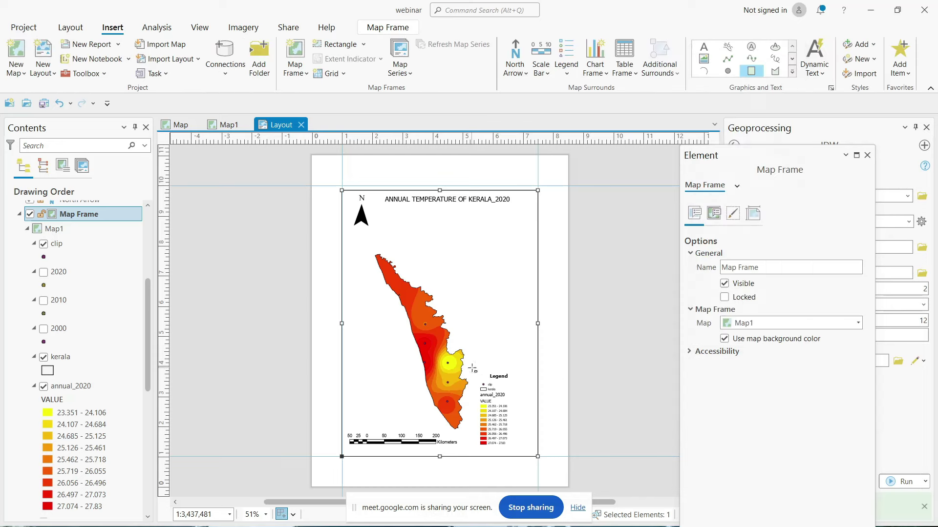
left_click_drag(480, 373, 534, 445)
left_click_drag(511, 411, 500, 408)
left_click_drag(499, 439, 502, 456)
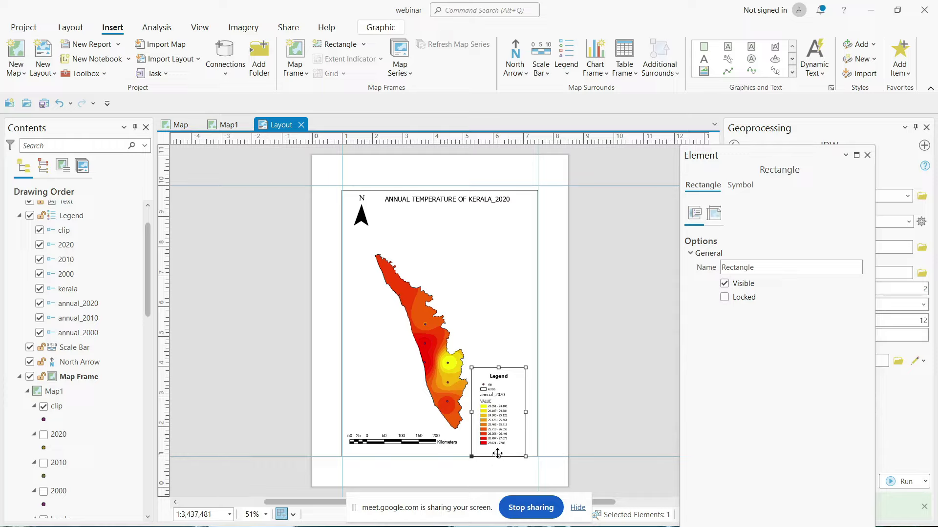
left_click_drag(495, 407, 502, 434)
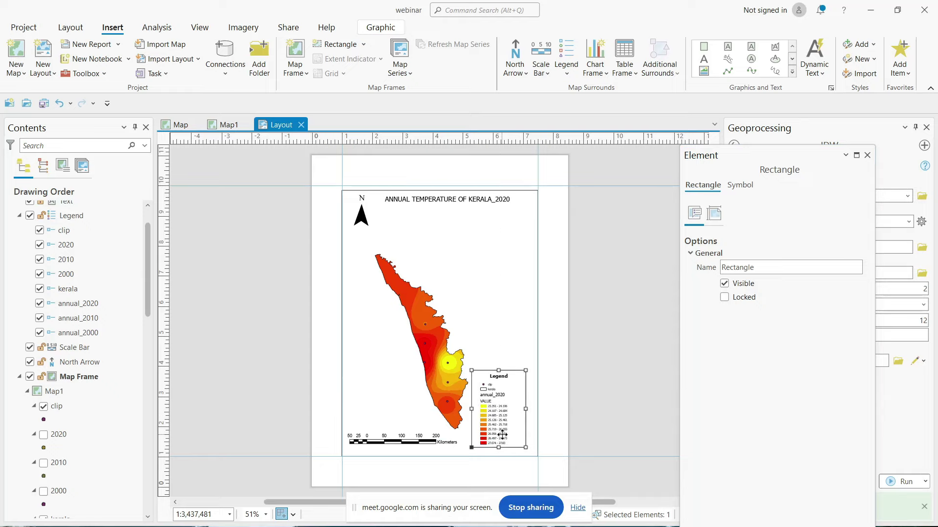
left_click(497, 353)
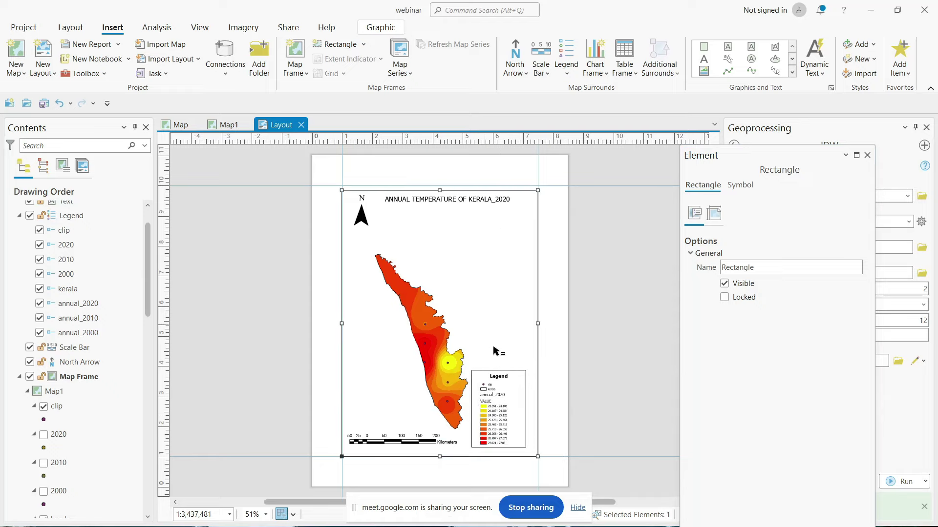
Step: Activate the map frame, shift Kerala slightly upward within it, and return to layout editing
right_click(442, 330)
left_click(467, 8)
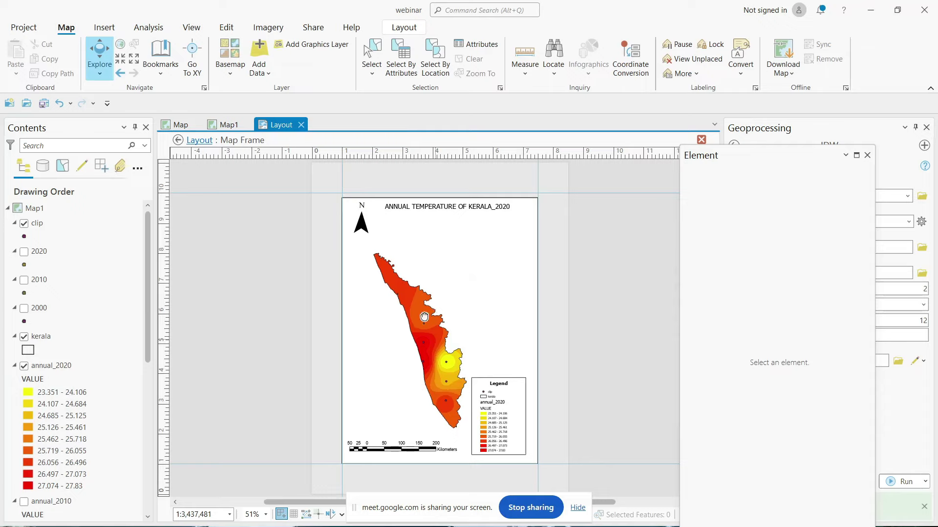
left_click_drag(424, 317, 424, 306)
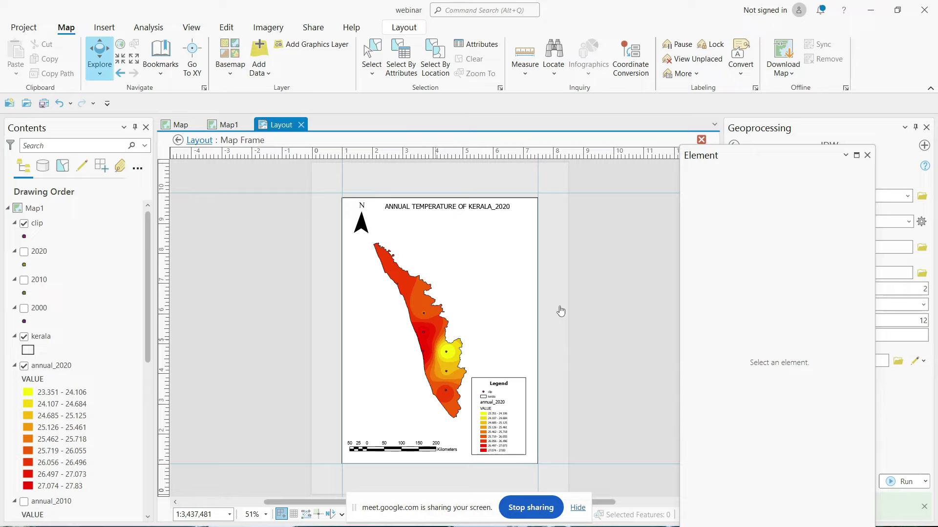
scroll(283, 73, "down", 1)
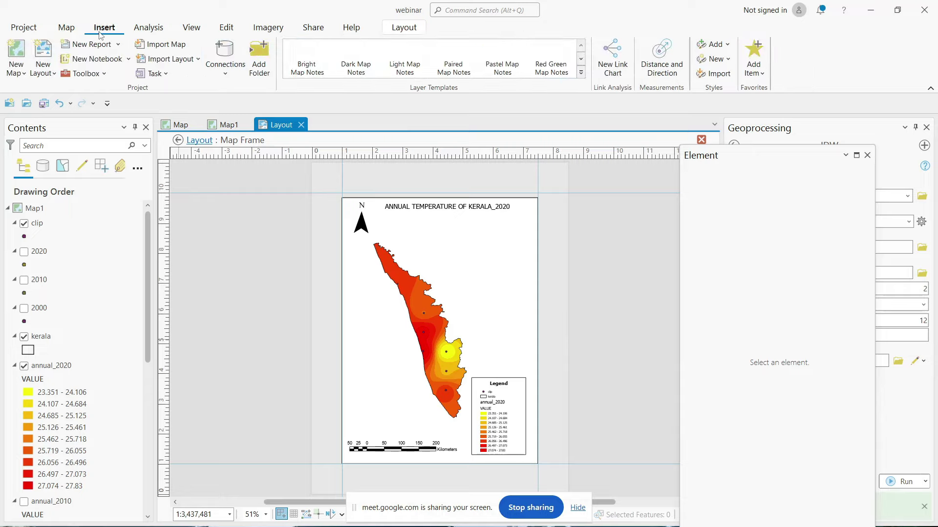
left_click(177, 140)
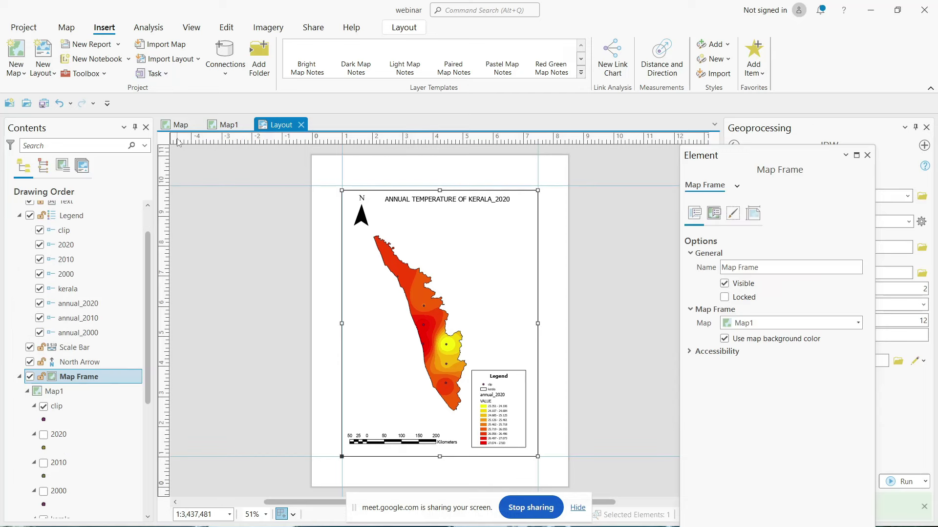
Step: Add a Black Horizontal Label Graticule to the map frame and remove its Gridlines component
left_click(343, 78)
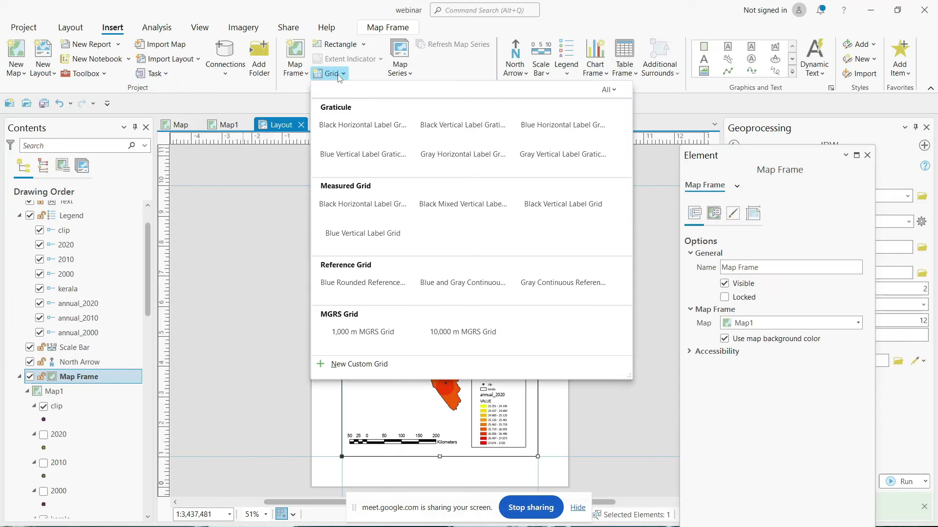
left_click(340, 124)
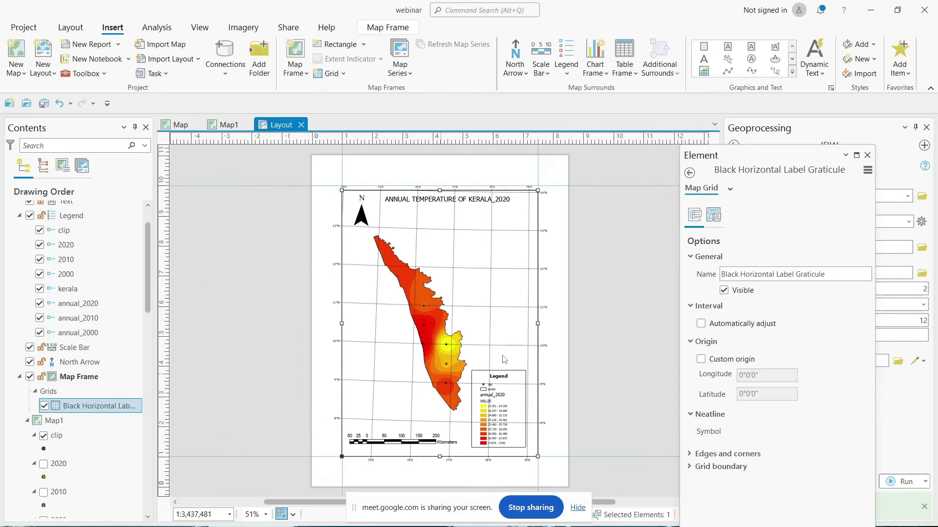
left_click(713, 215)
left_click(782, 291)
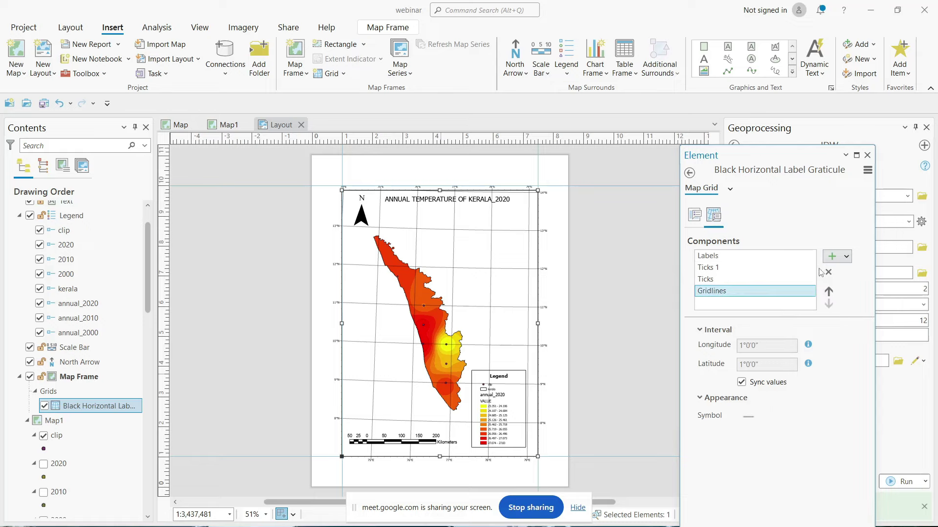
left_click(828, 272)
Step: Make the graticule's East and West labels vertical, and extend the map frame's top edge up to the horizontal guide
scroll(781, 367, "down", 3)
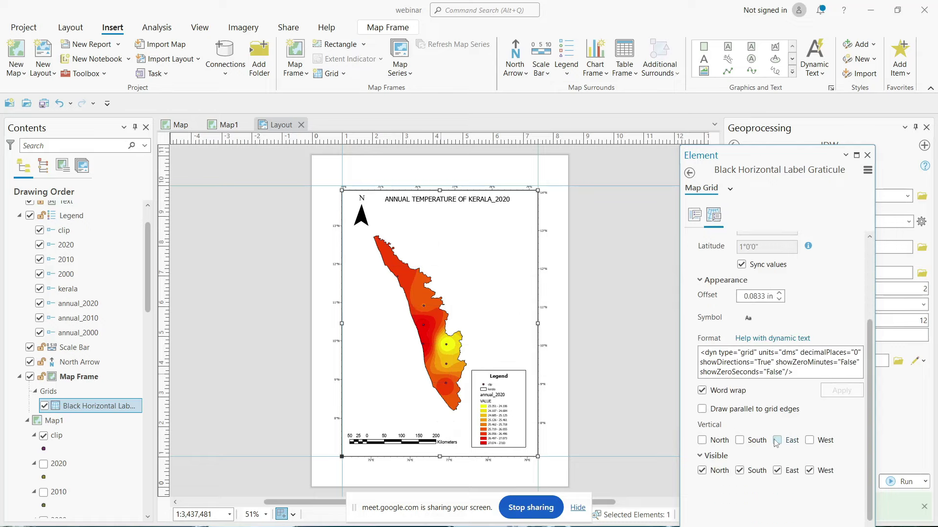
left_click(776, 441)
left_click(809, 440)
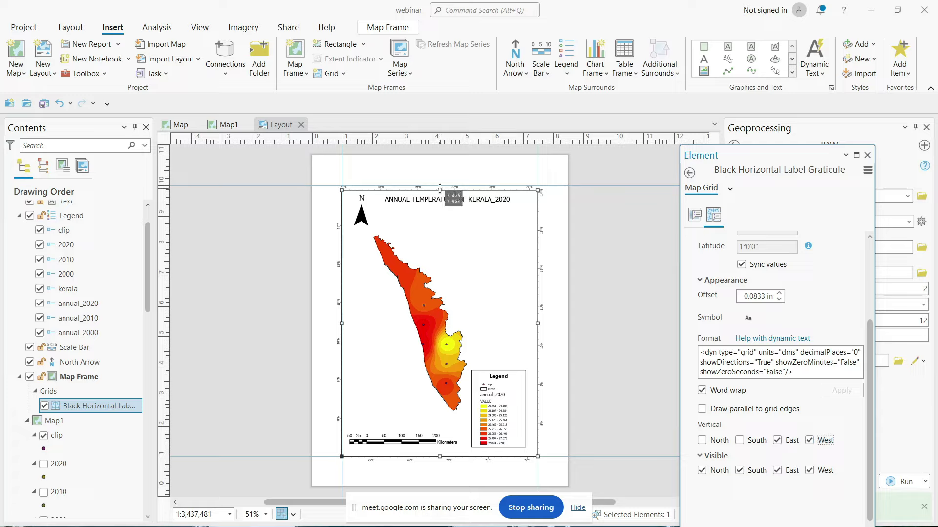
left_click_drag(440, 190, 441, 187)
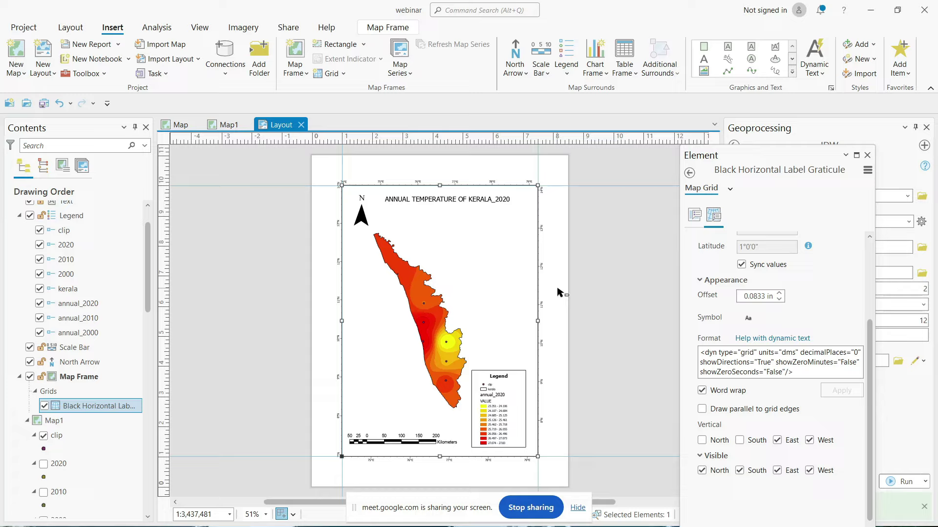
left_click(868, 155)
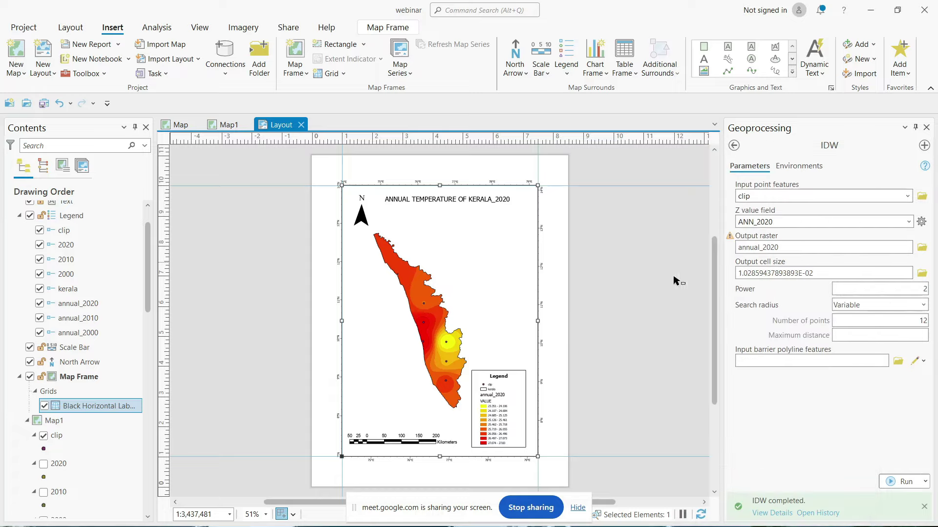